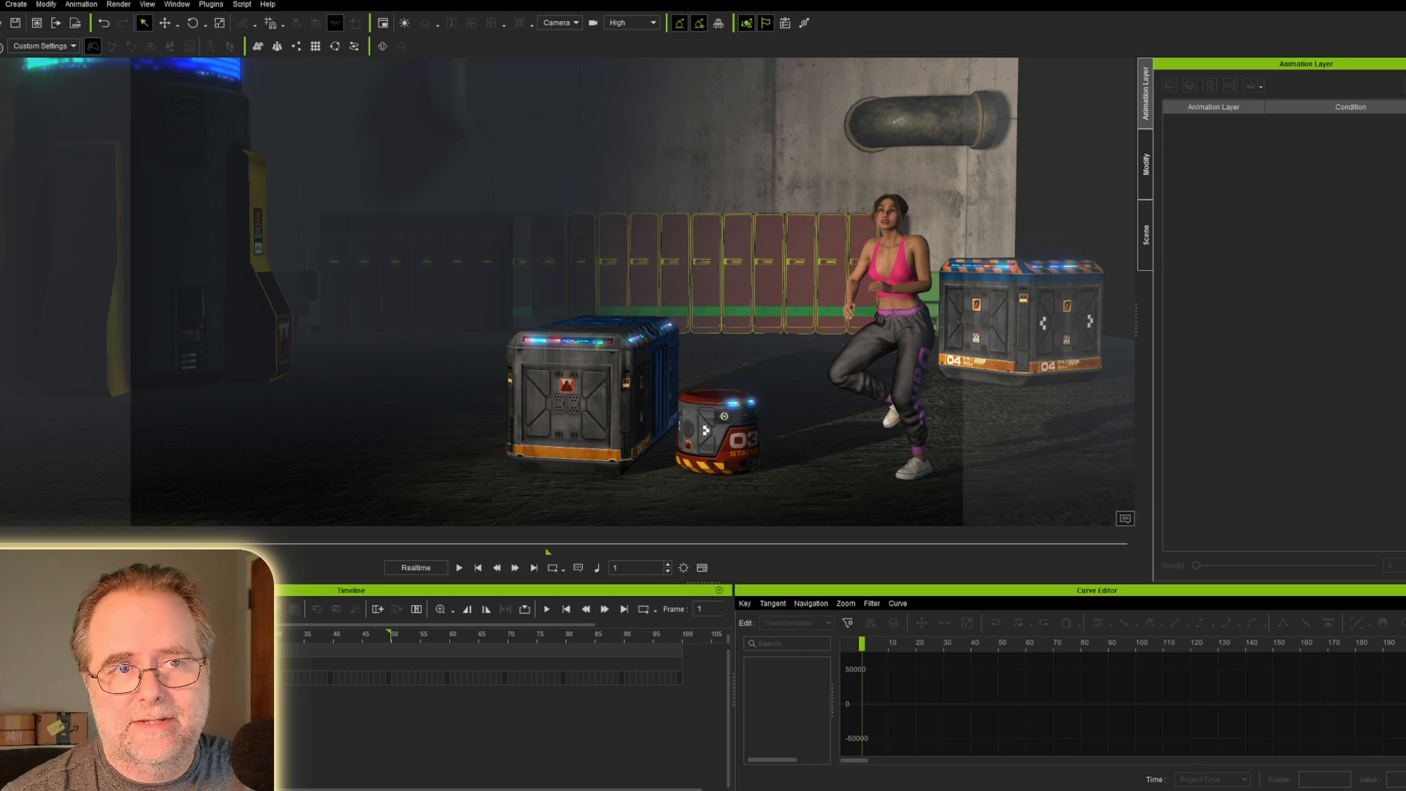
Play the animation and compare the image and video output settings for rendering
{"action": "key", "text": "space"}
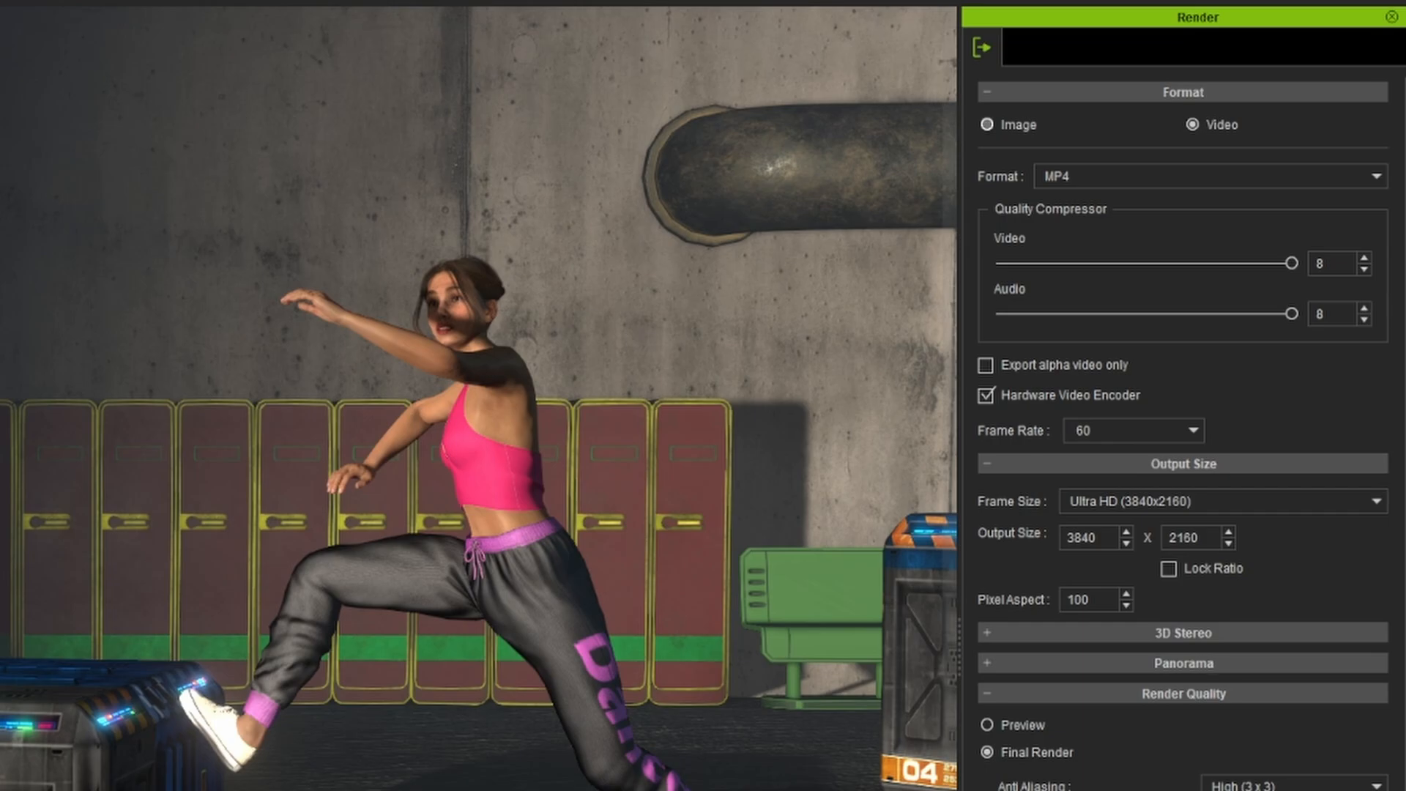
{"action": "left_click", "coordinate": [987, 124]}
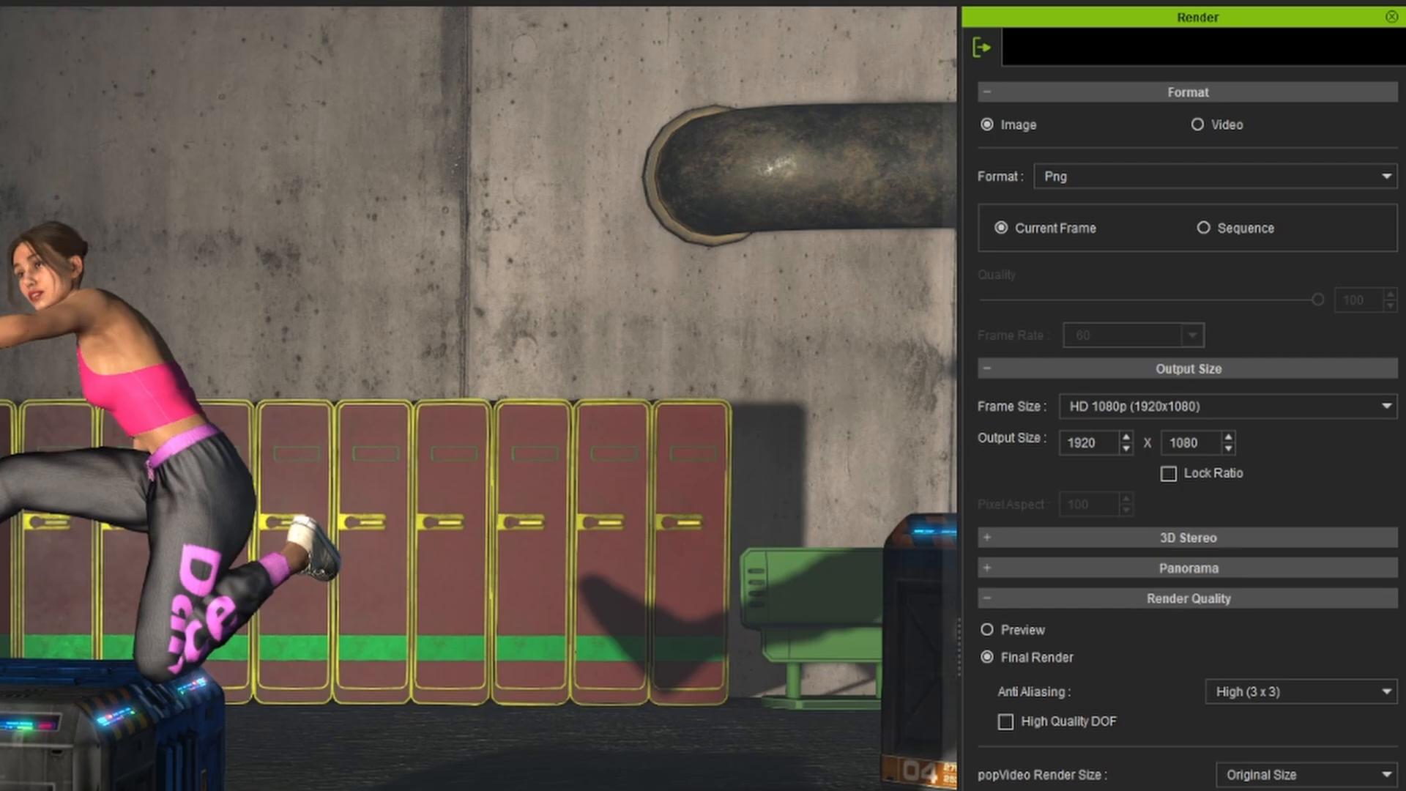
{"action": "left_click", "coordinate": [1197, 124]}
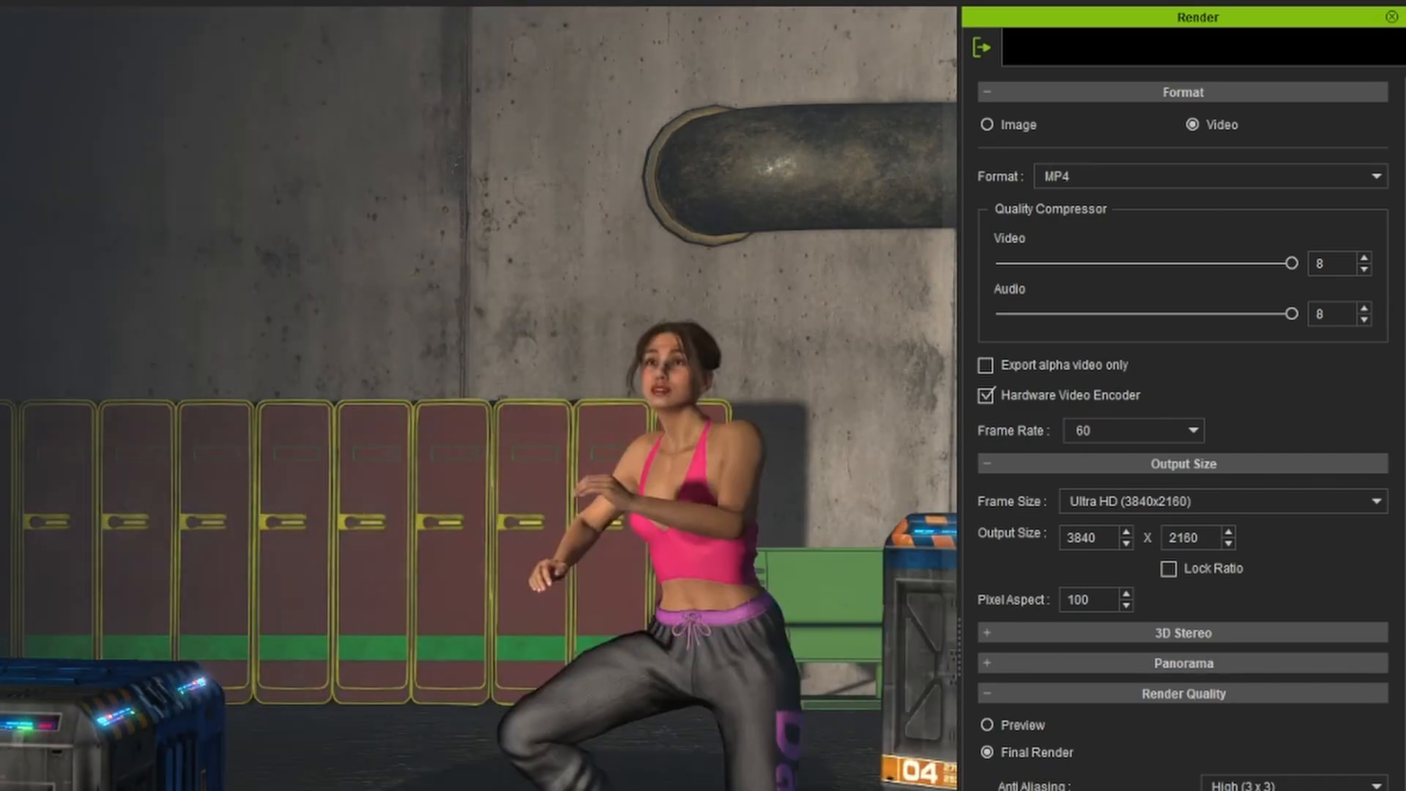
Set the render output to a PNG image sequence and check the available frame rates
{"action": "left_click", "coordinate": [987, 124]}
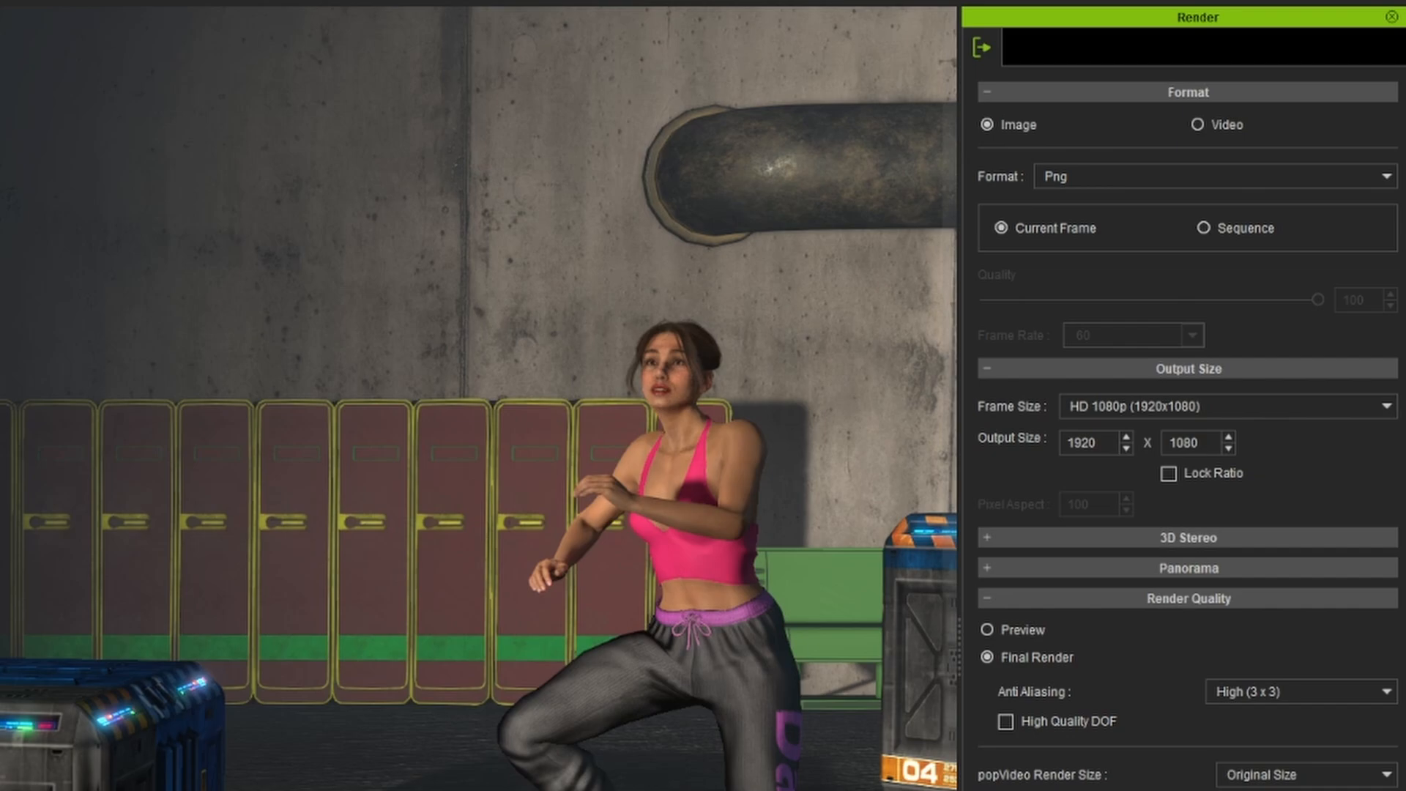
{"action": "left_click", "coordinate": [1215, 176]}
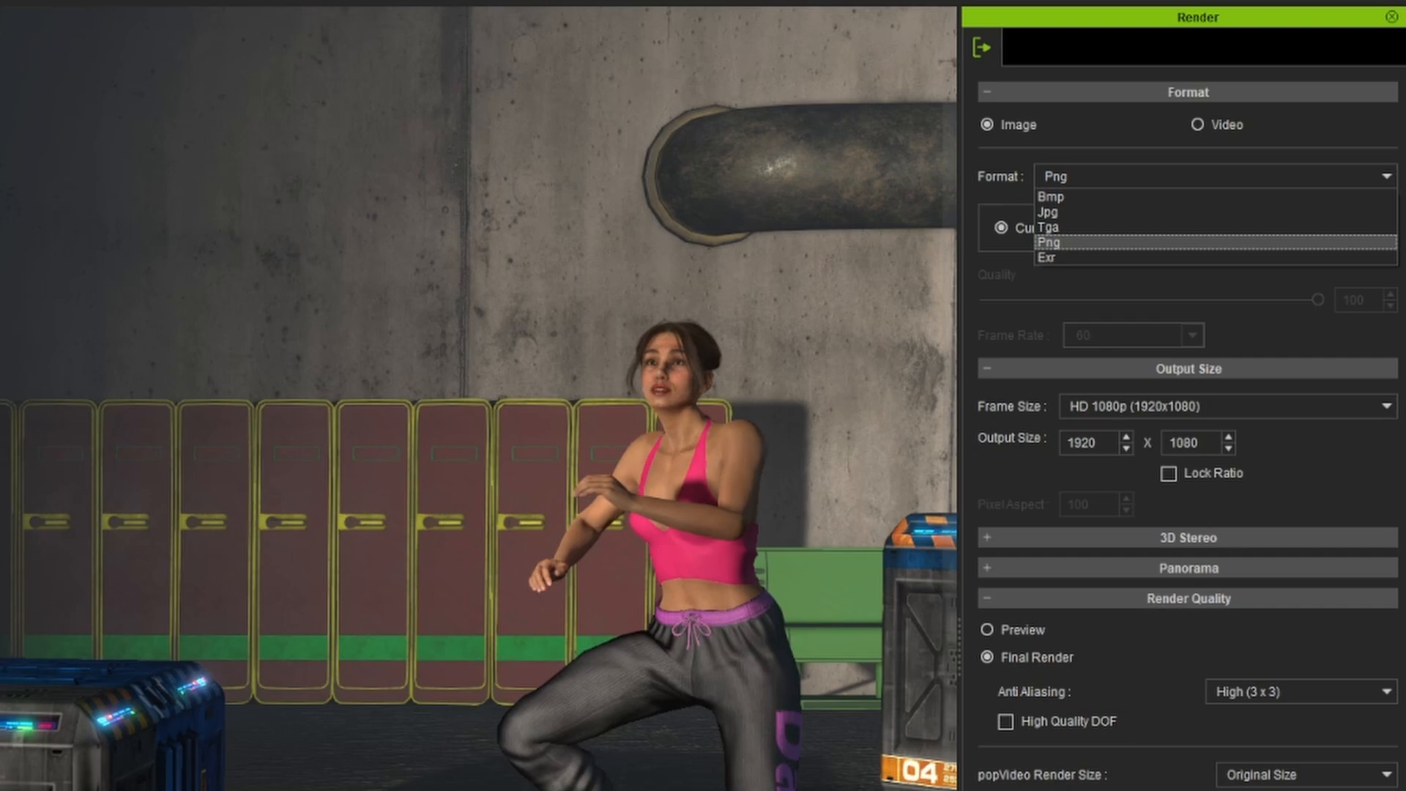
{"action": "left_click", "coordinate": [1061, 242]}
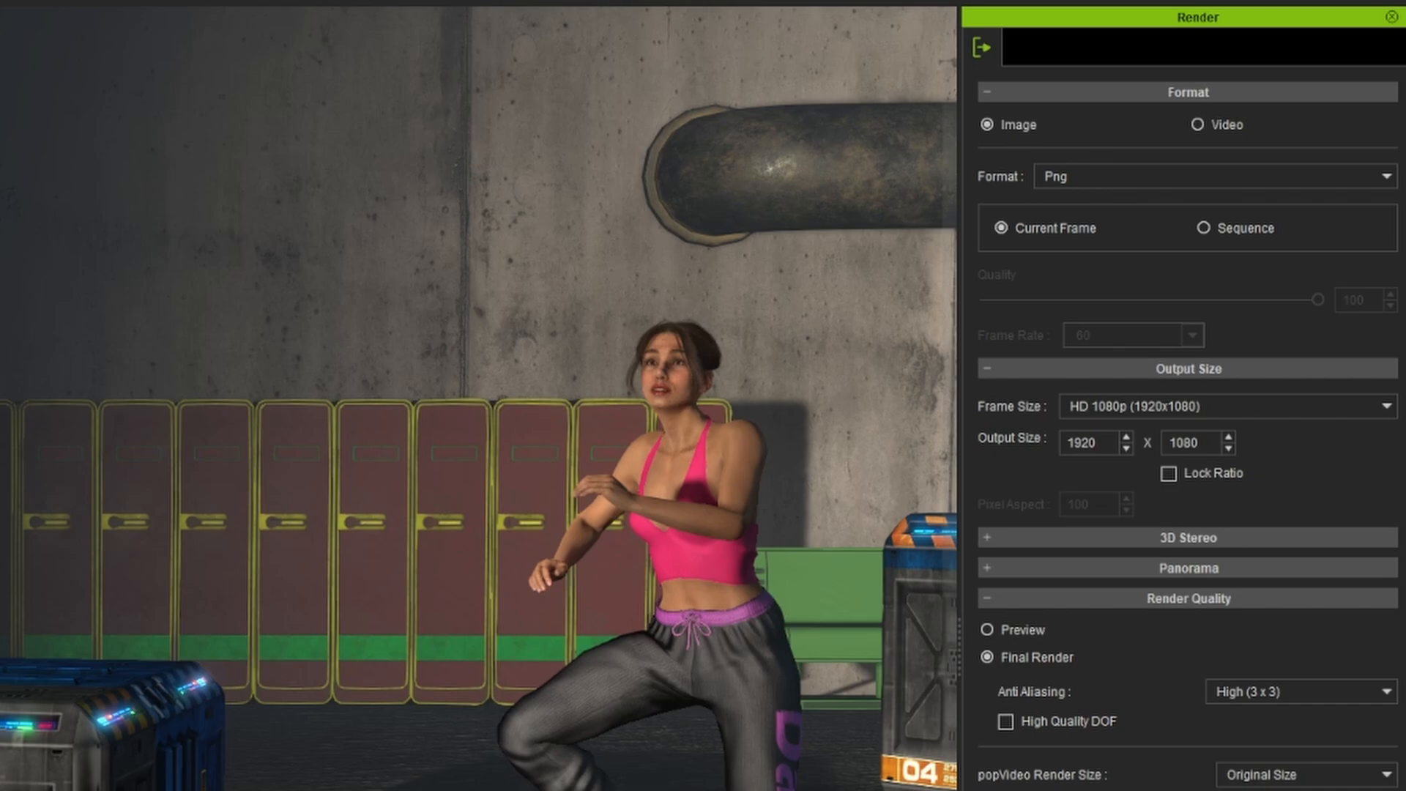
{"action": "left_click", "coordinate": [1203, 228]}
{"action": "left_click", "coordinate": [1193, 335]}
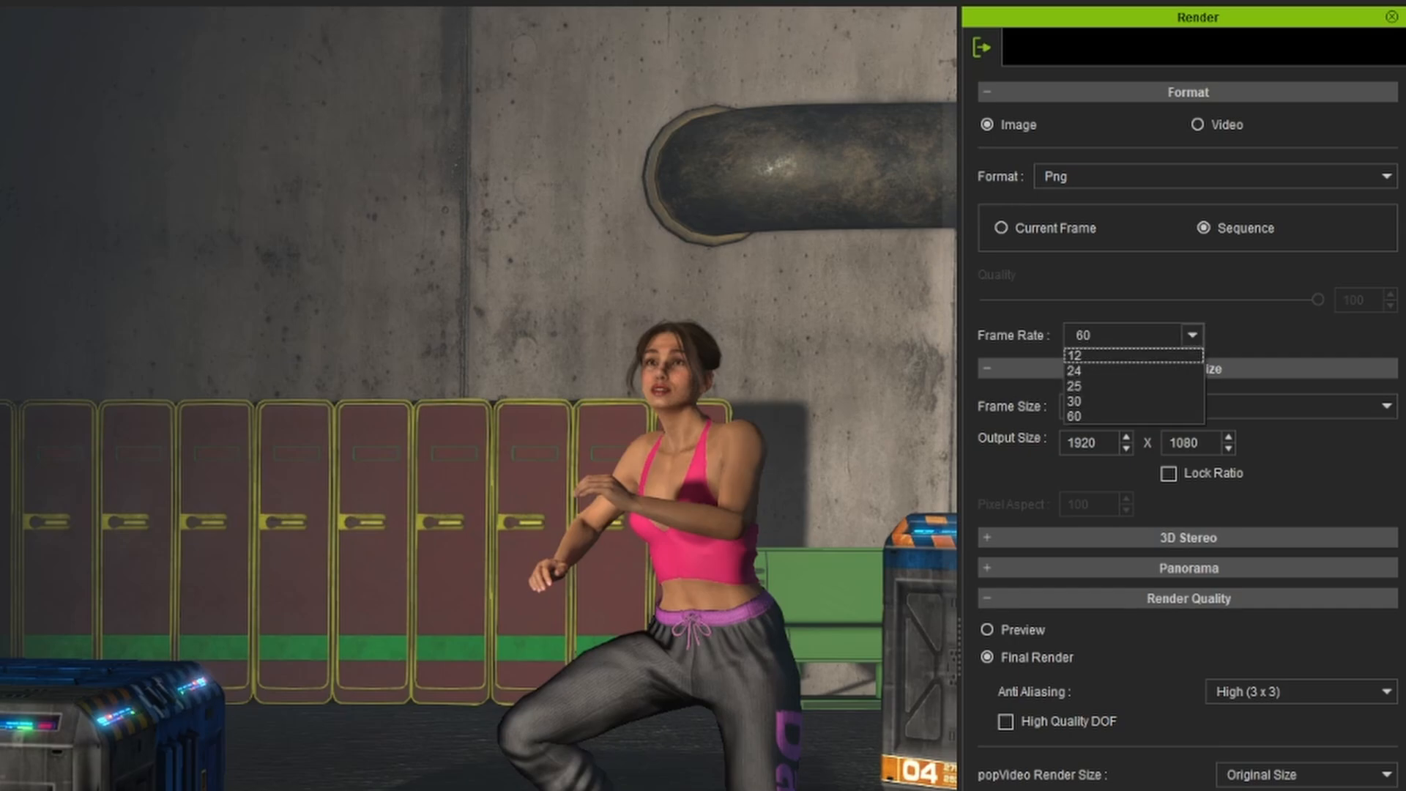
{"action": "key", "text": "Escape"}
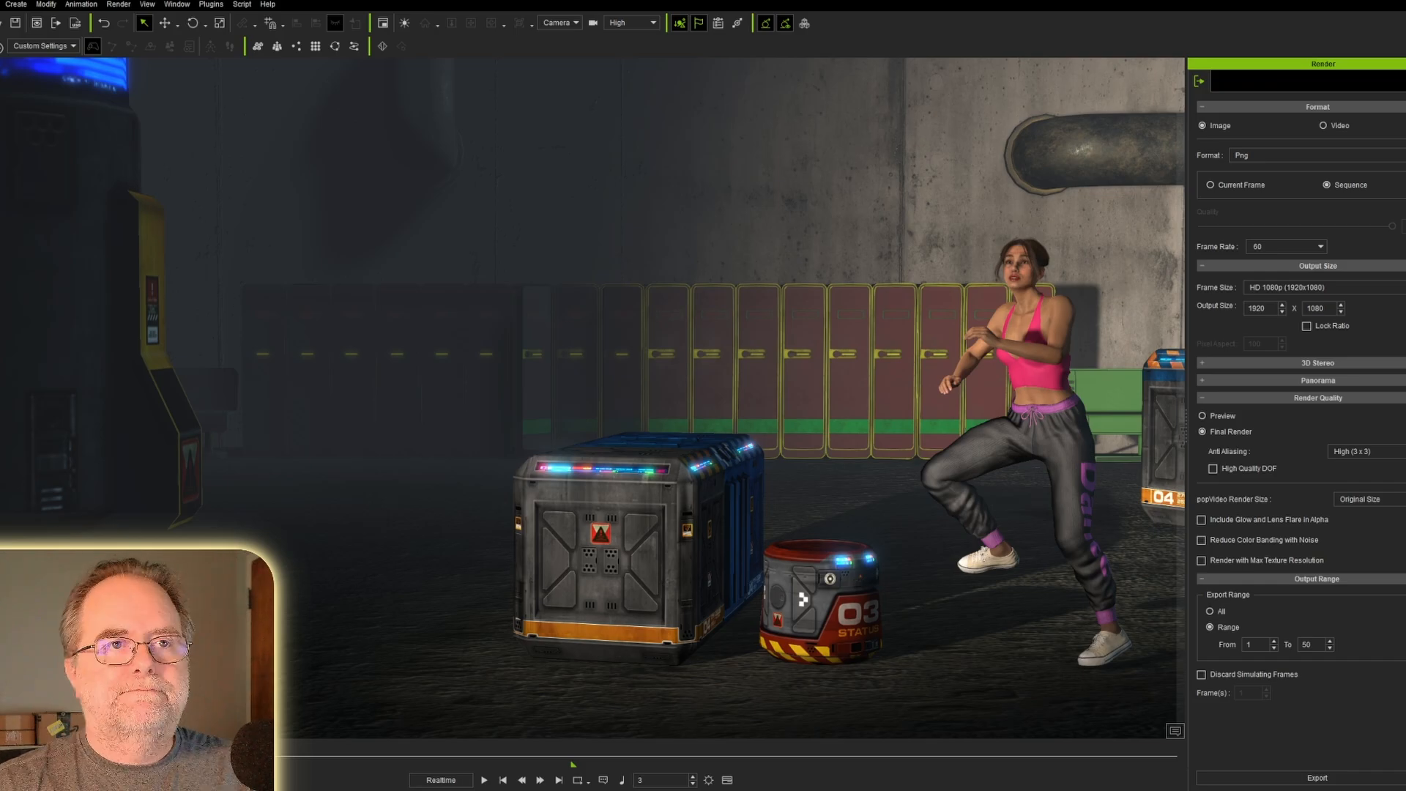
Step frame by frame and scrub through the running woman's animation to examine how her pose changes between frames
{"action": "key", "text": "comma"}
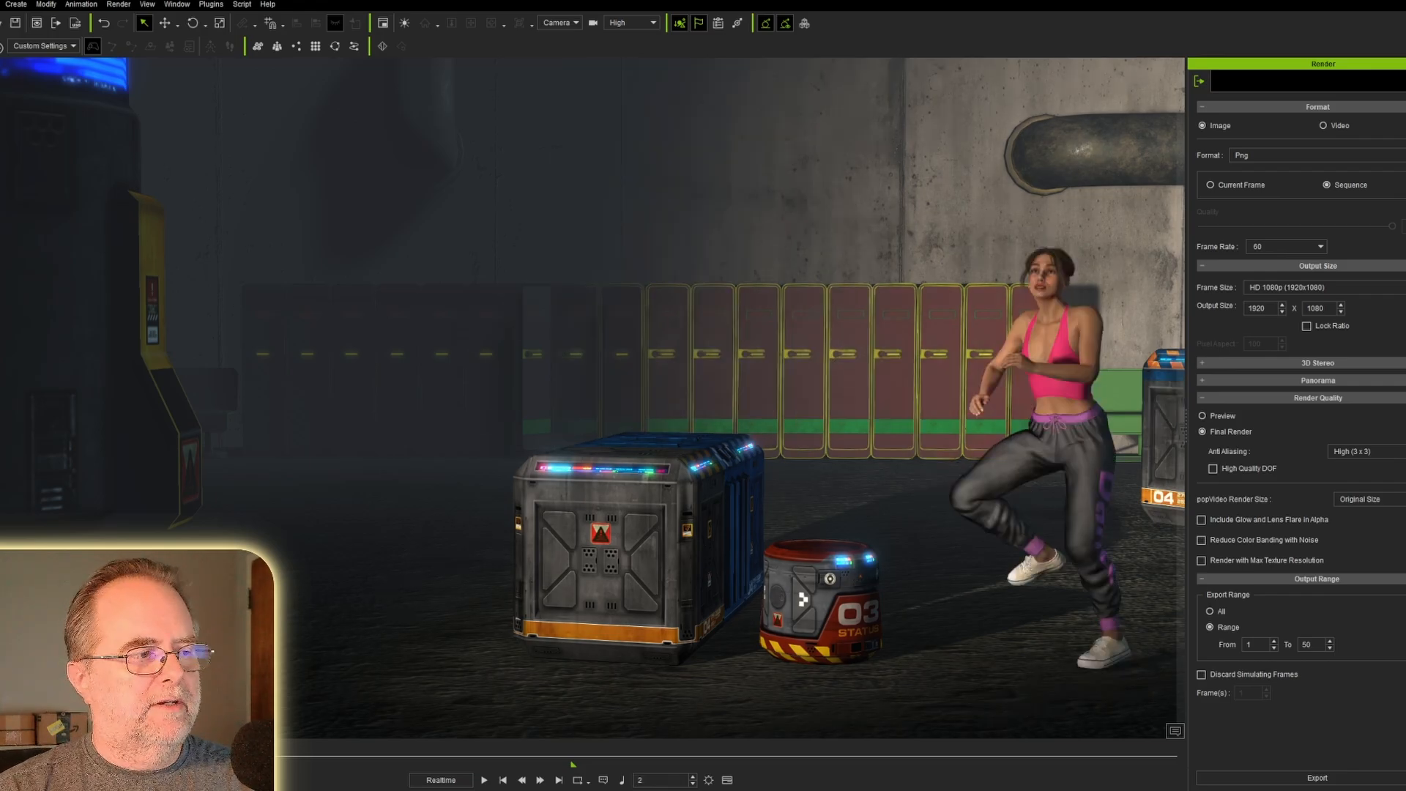
{"action": "key", "text": "period"}
{"action": "key", "text": "period"}
{"action": "key", "text": "period"}
{"action": "key", "text": "period"}
{"action": "key", "text": "period"}
{"action": "key", "text": "period"}
{"action": "key", "text": "period"}
{"action": "key", "text": "period"}
{"action": "key", "text": "period"}
{"action": "key", "text": "period"}
{"action": "key", "text": "period"}
{"action": "key", "text": "period"}
{"action": "key", "text": "period"}
{"action": "key", "text": "period"}
{"action": "key", "text": "period"}
{"action": "key", "text": "comma"}
{"action": "key", "text": "comma"}
{"action": "key", "text": "comma"}
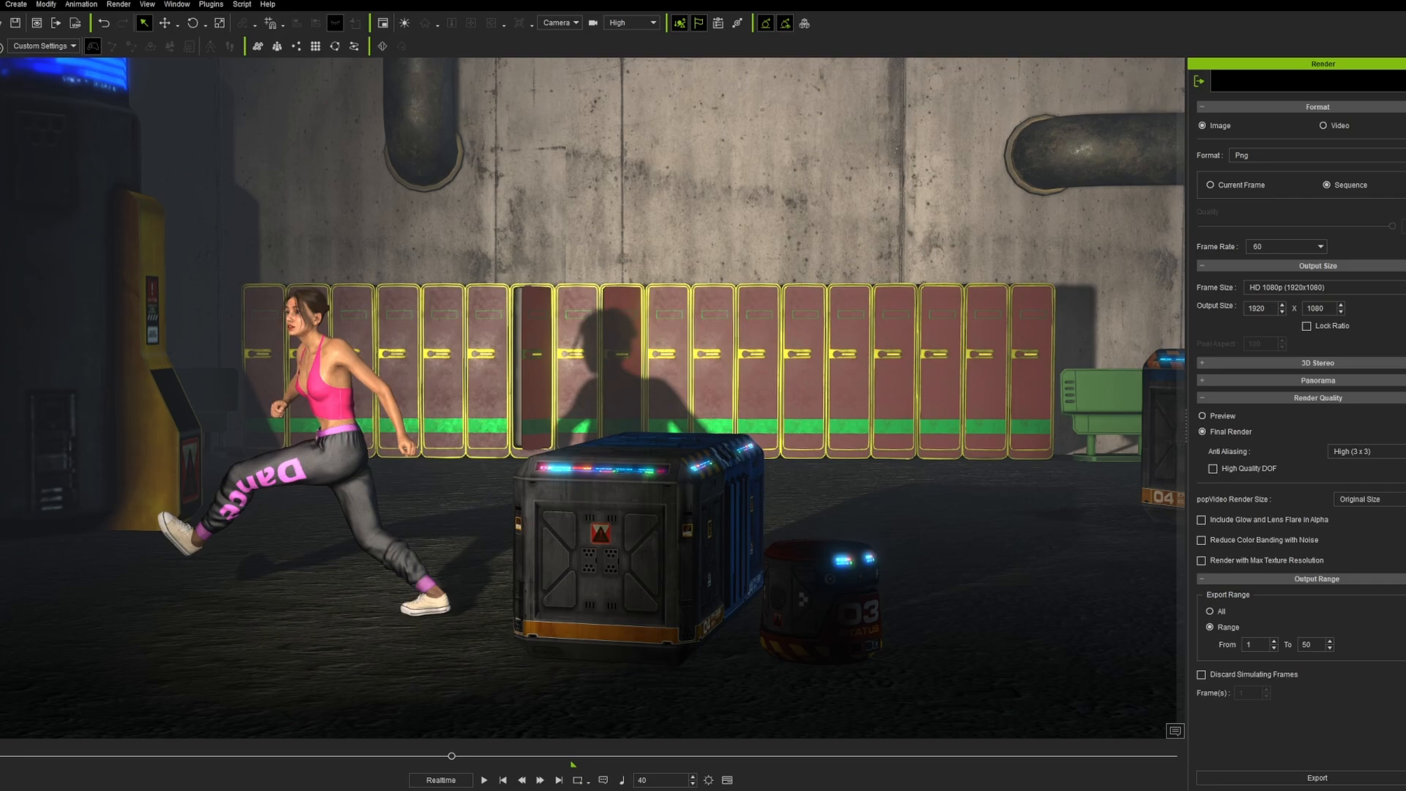
{"action": "left_click_drag", "start_coordinate": [452, 756], "coordinate": [330, 756]}
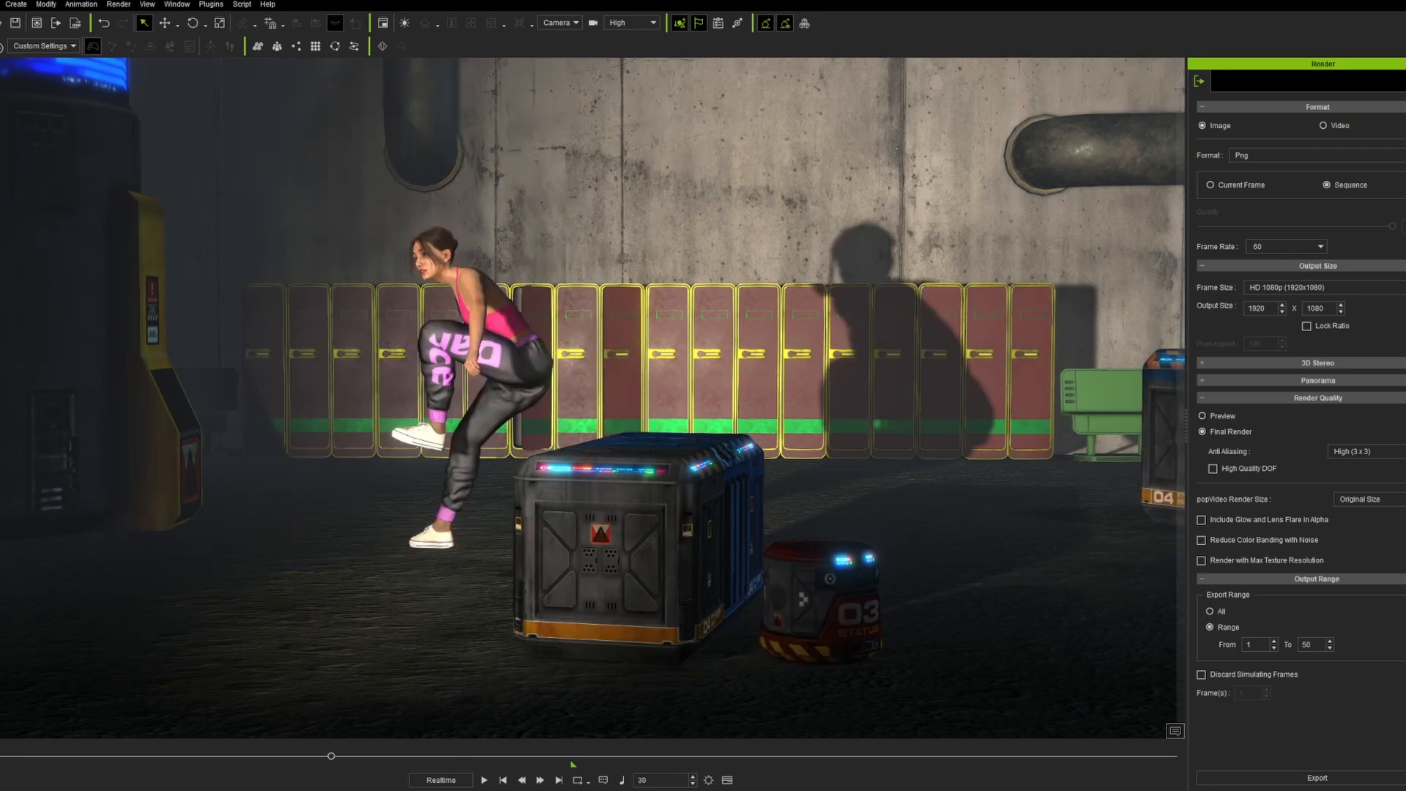
{"action": "left_click", "coordinate": [150, 756]}
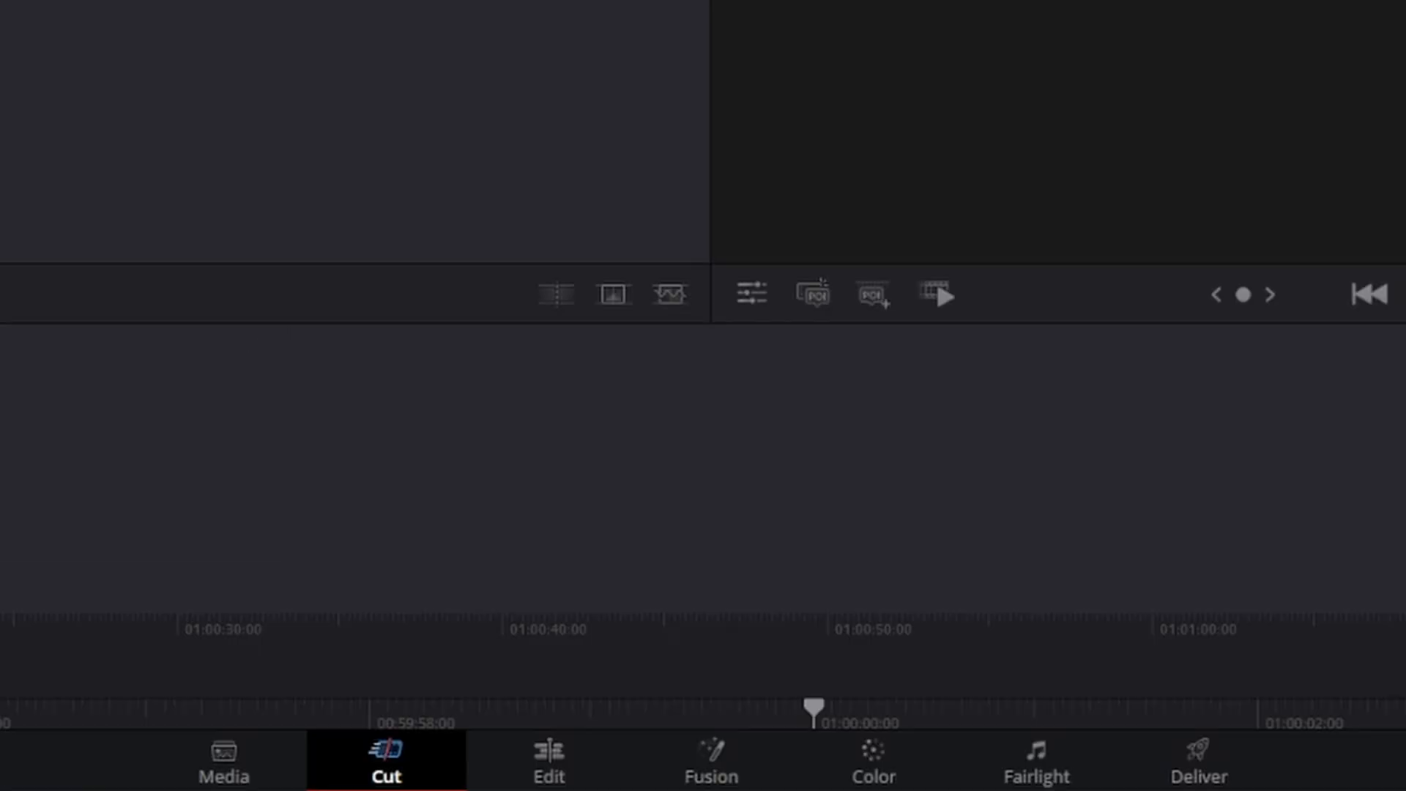
In DaVinci Resolve's Edit page, place Sci Fi Athlete Girl.mp4 at the timeline's start and match the project frame rate to the clip
{"action": "left_click", "coordinate": [548, 761]}
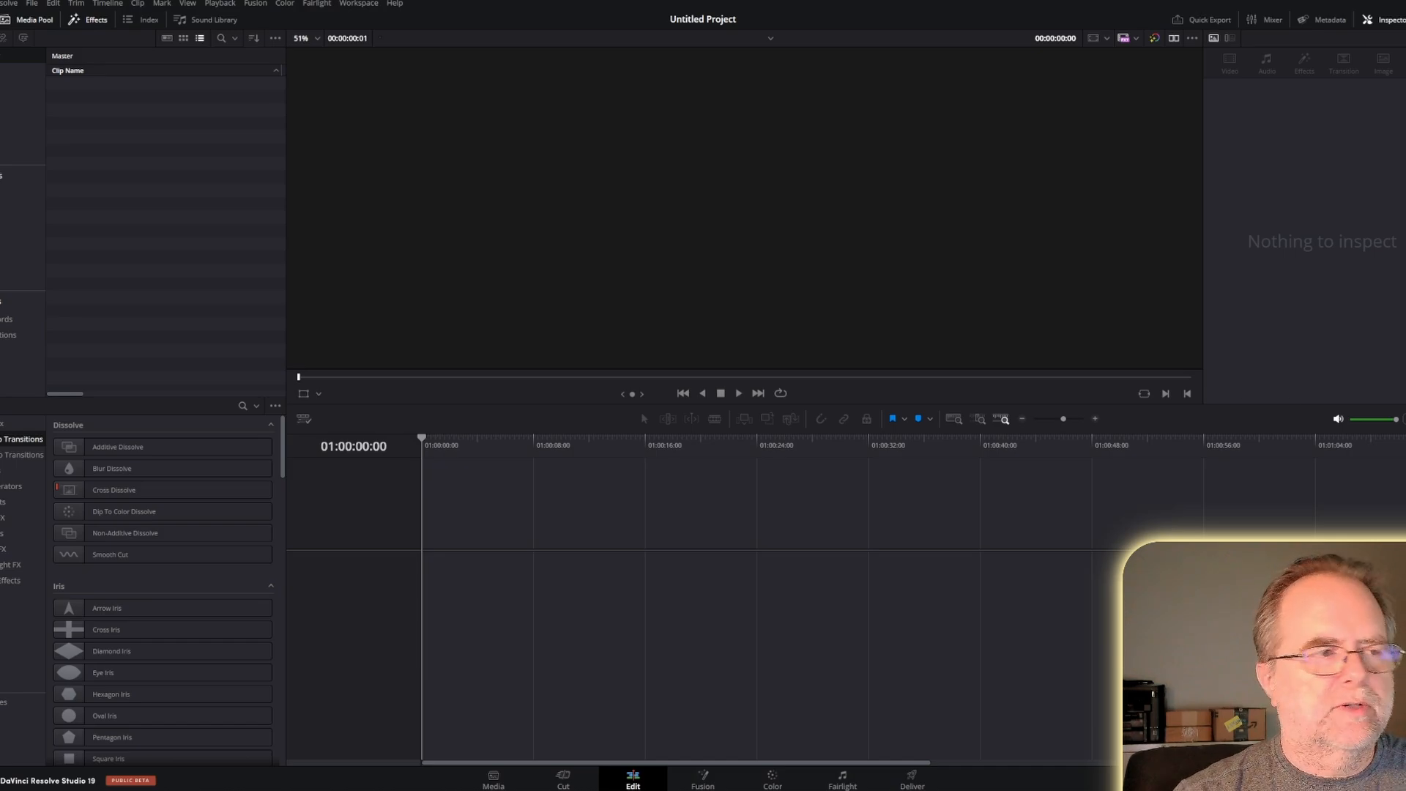
{"action": "left_click_drag", "start_coordinate": [684, 537], "coordinate": [428, 576]}
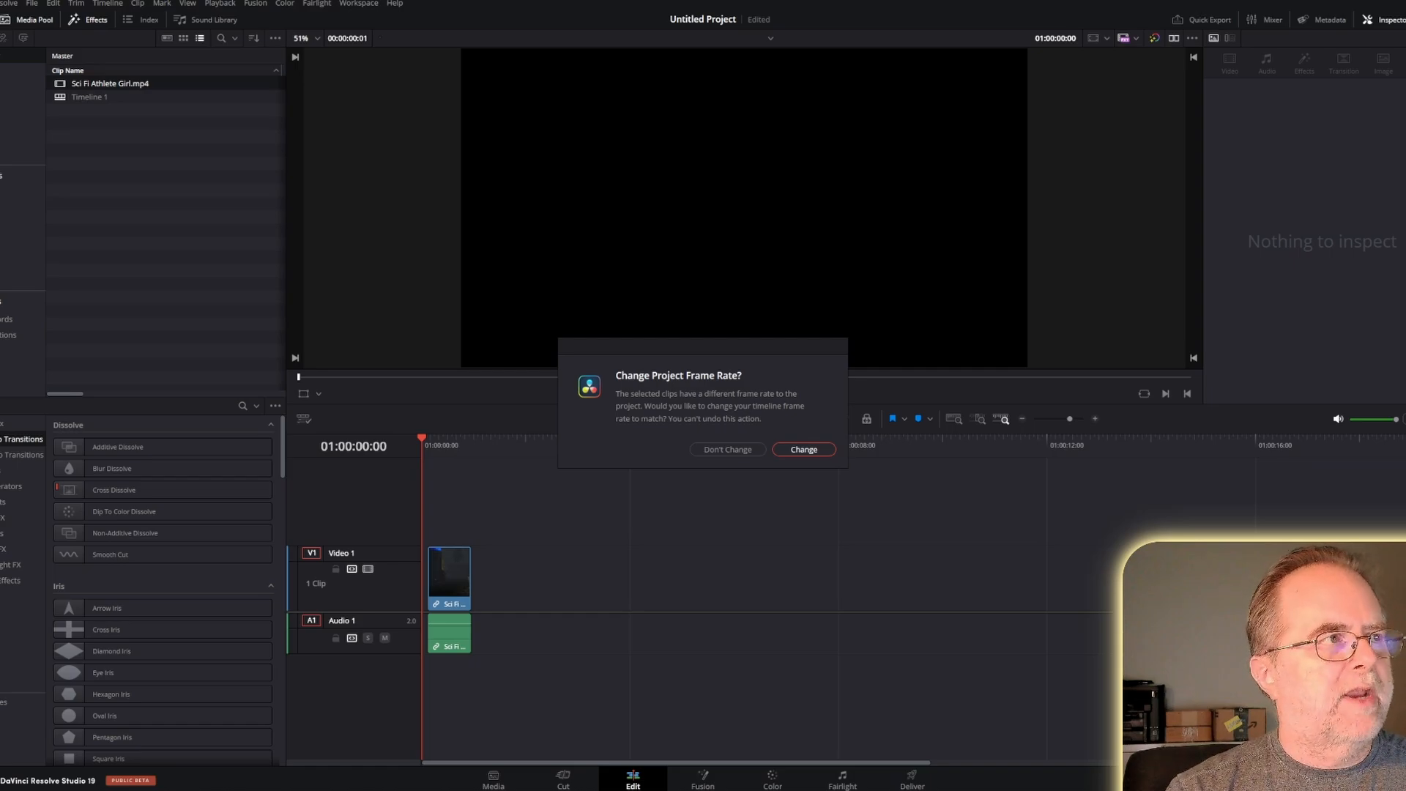
{"action": "left_click", "coordinate": [803, 450]}
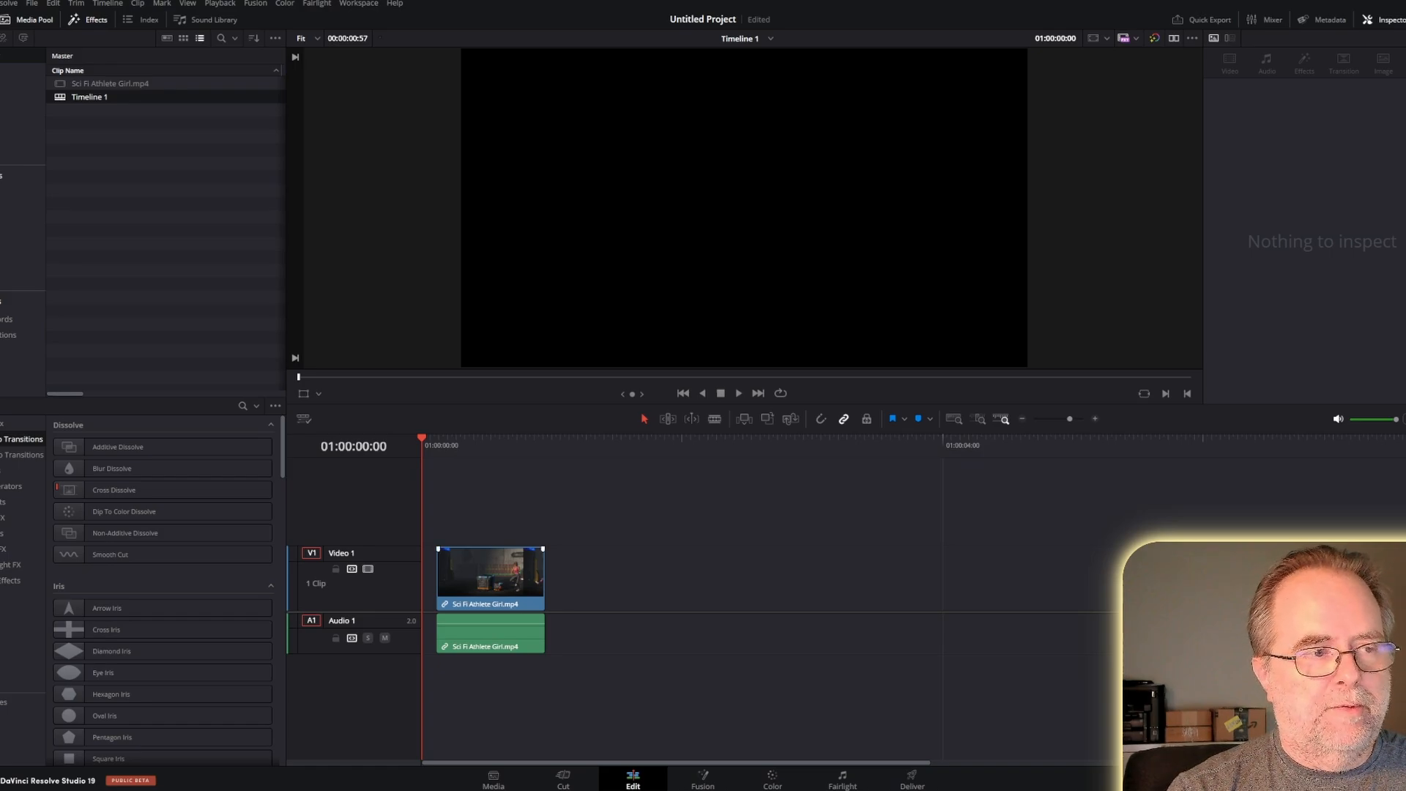
{"action": "mouse_move", "coordinate": [511, 586]}
{"action": "left_mouse_down"}
{"action": "mouse_move", "coordinate": [603, 585]}
{"action": "mouse_move", "coordinate": [498, 586]}
{"action": "left_mouse_up"}
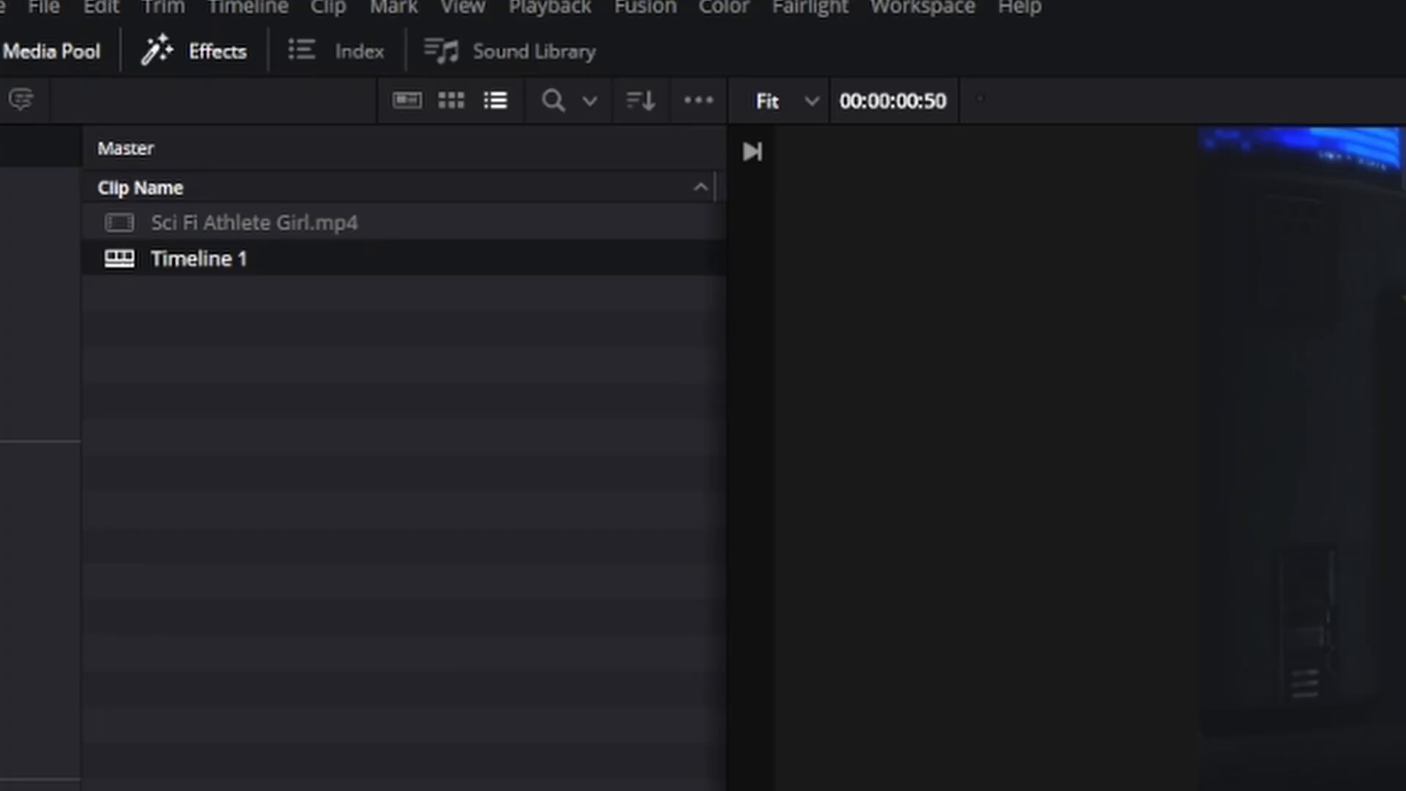
{"action": "left_click", "coordinate": [198, 259]}
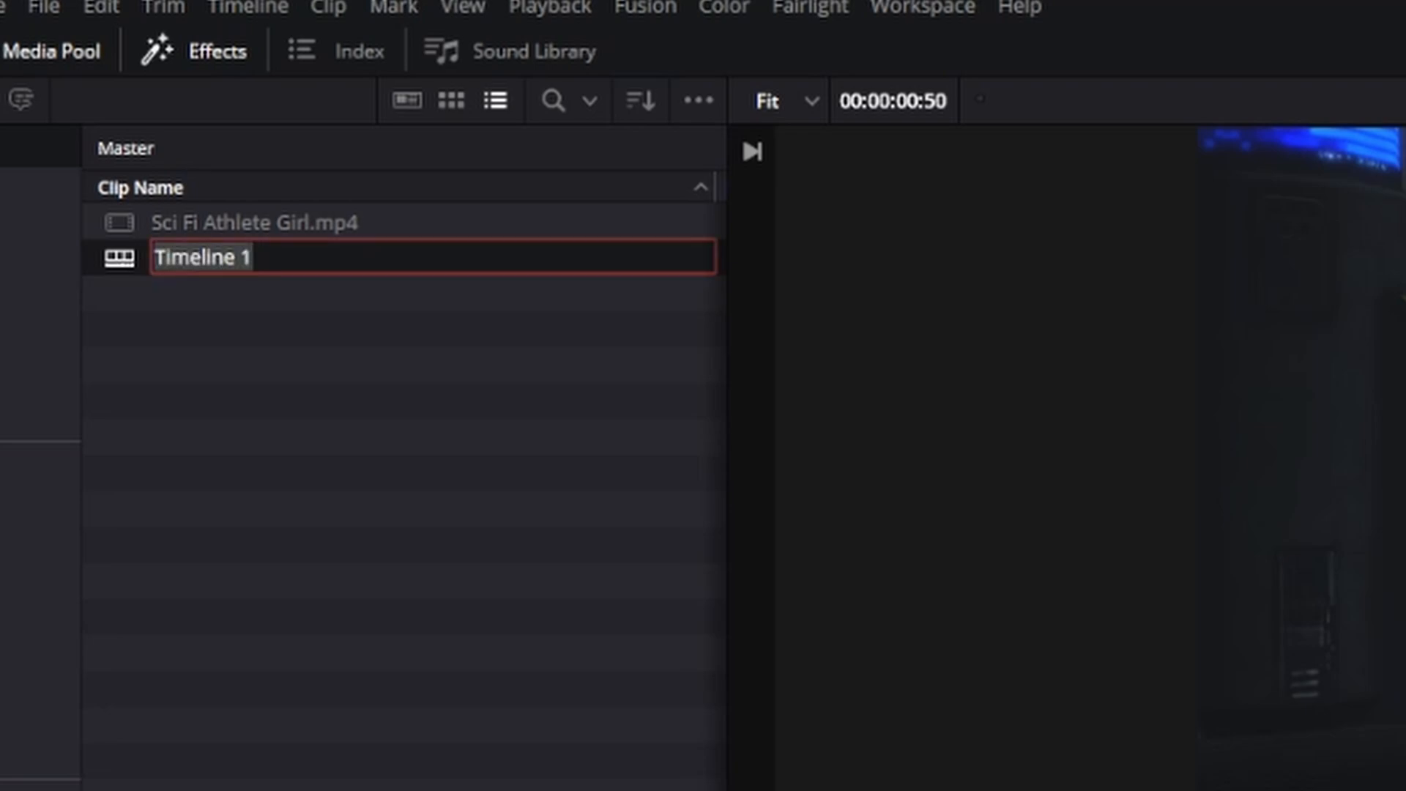
{"action": "left_click", "coordinate": [403, 439]}
{"action": "left_click", "coordinate": [199, 259]}
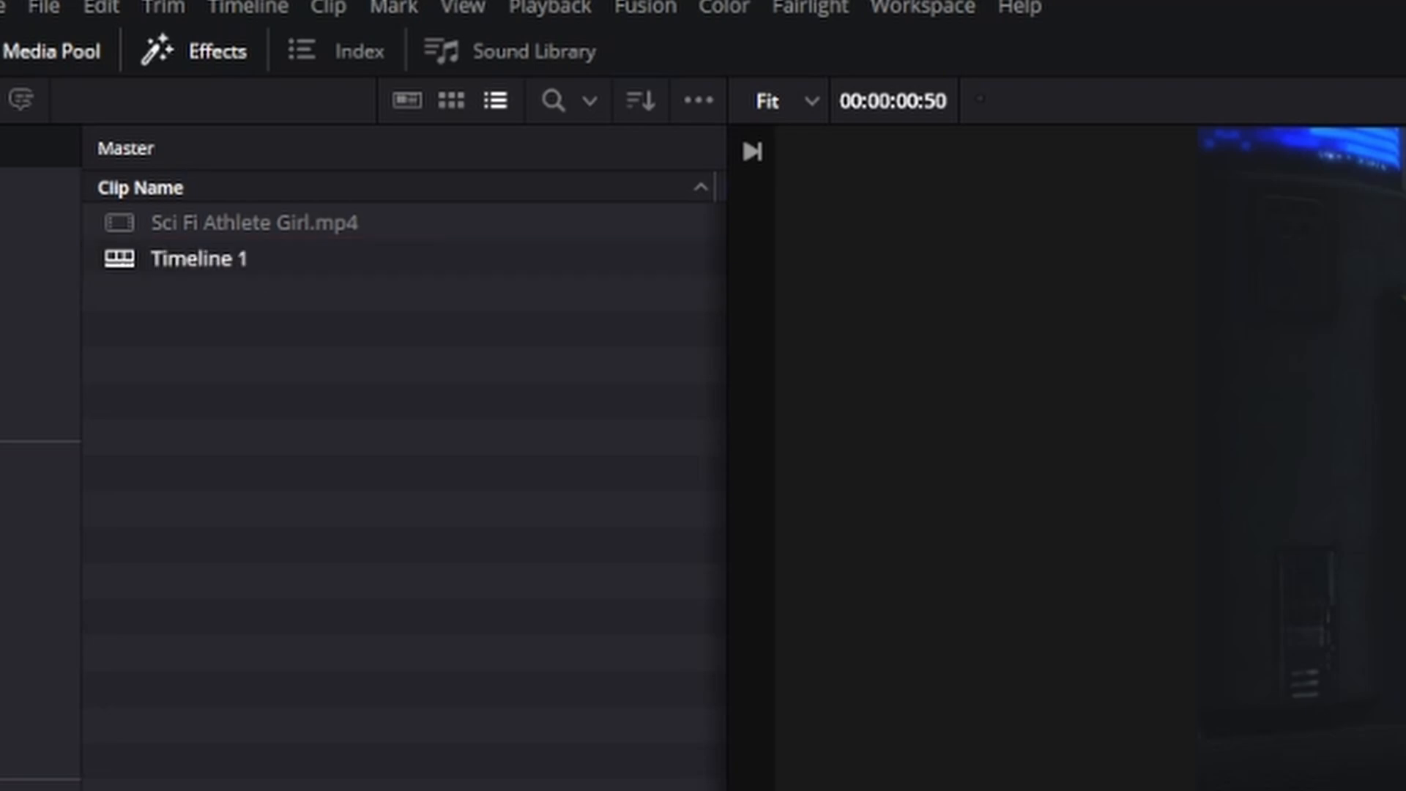
{"action": "left_click", "coordinate": [254, 223]}
{"action": "left_click", "coordinate": [198, 259]}
{"action": "left_click", "coordinate": [403, 439]}
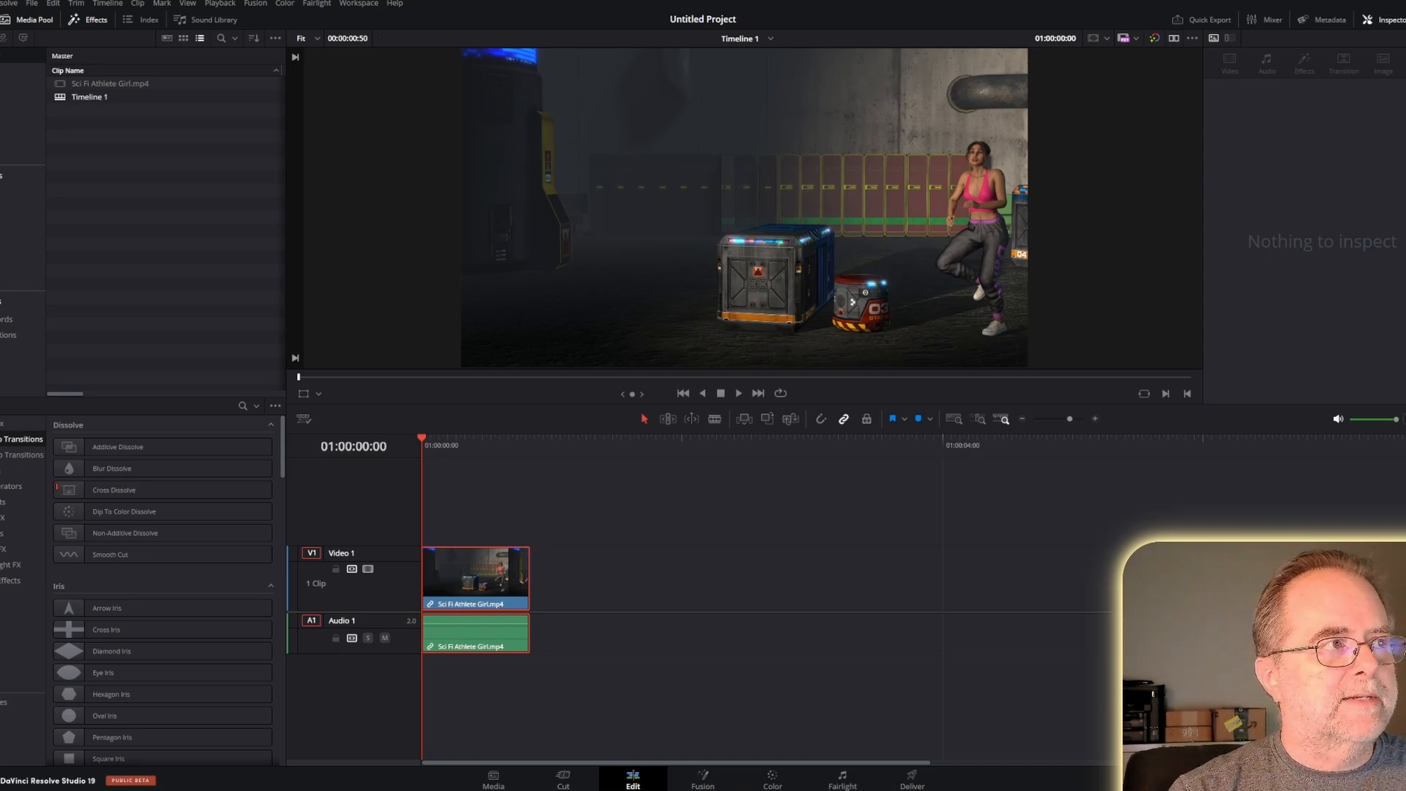
Examine which Timeline 1 format settings are editable without the project settings, including the resolution choices, and close without applying changes
{"action": "left_click", "coordinate": [90, 97]}
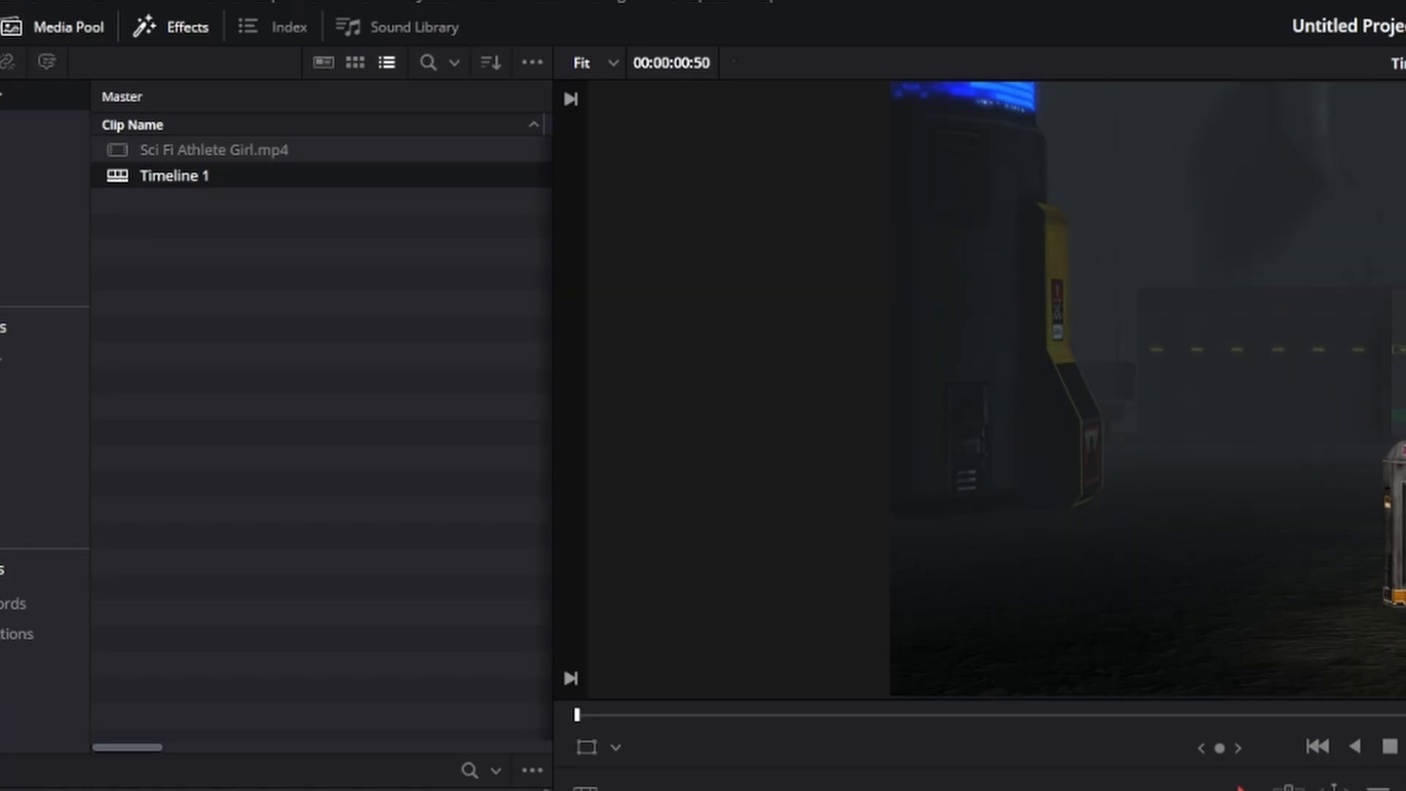
{"action": "right_click", "coordinate": [181, 177]}
{"action": "mouse_move", "coordinate": [293, 193]}
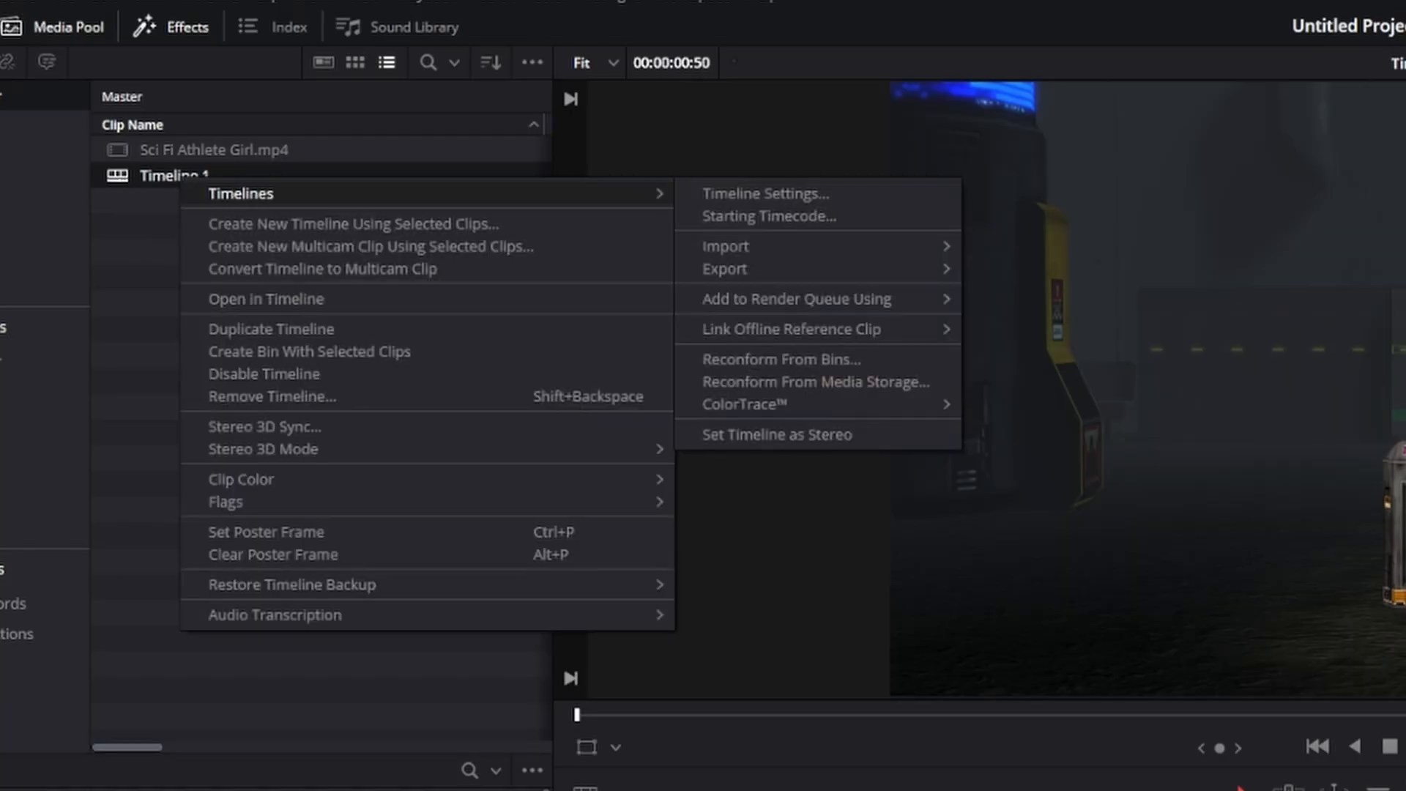
{"action": "left_click", "coordinate": [765, 194]}
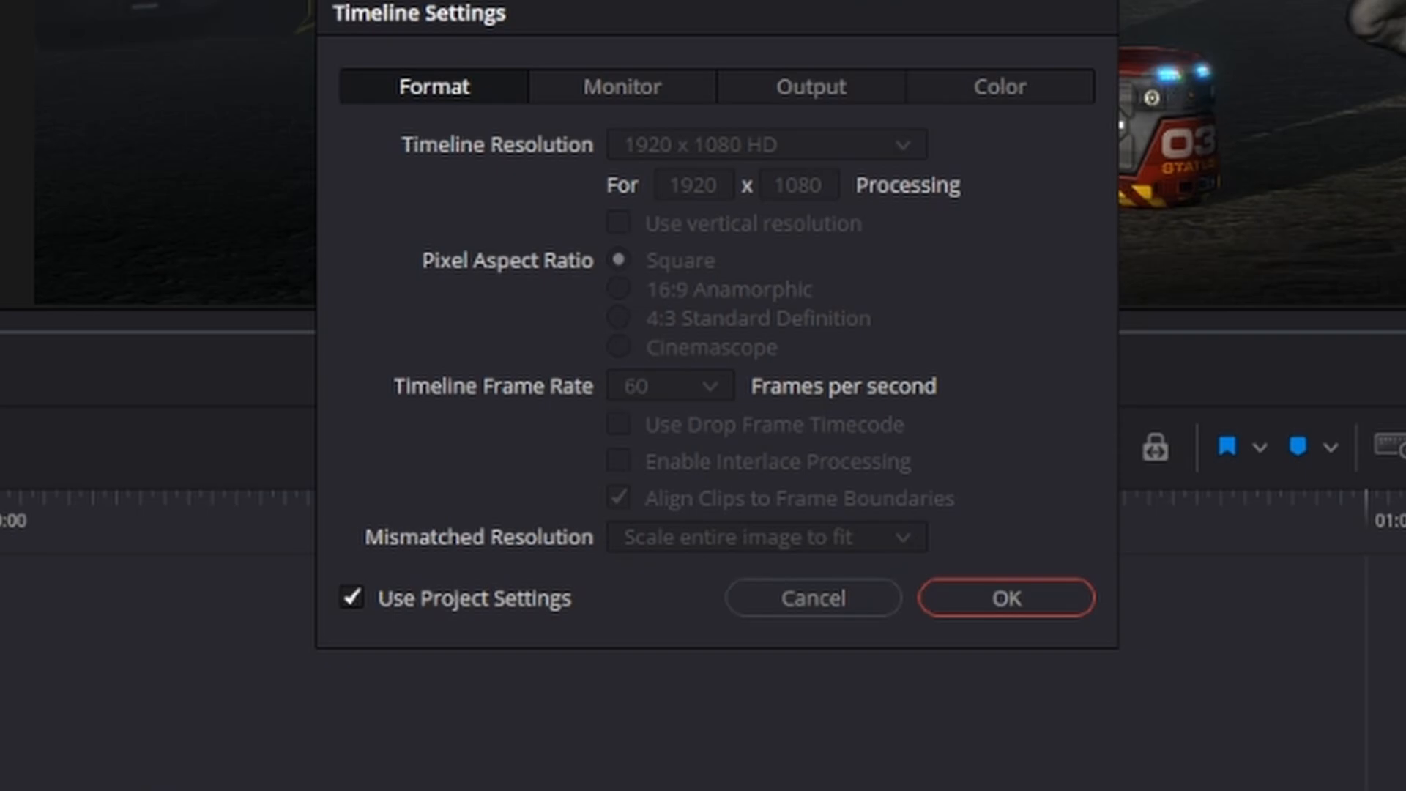
{"action": "left_click", "coordinate": [352, 597]}
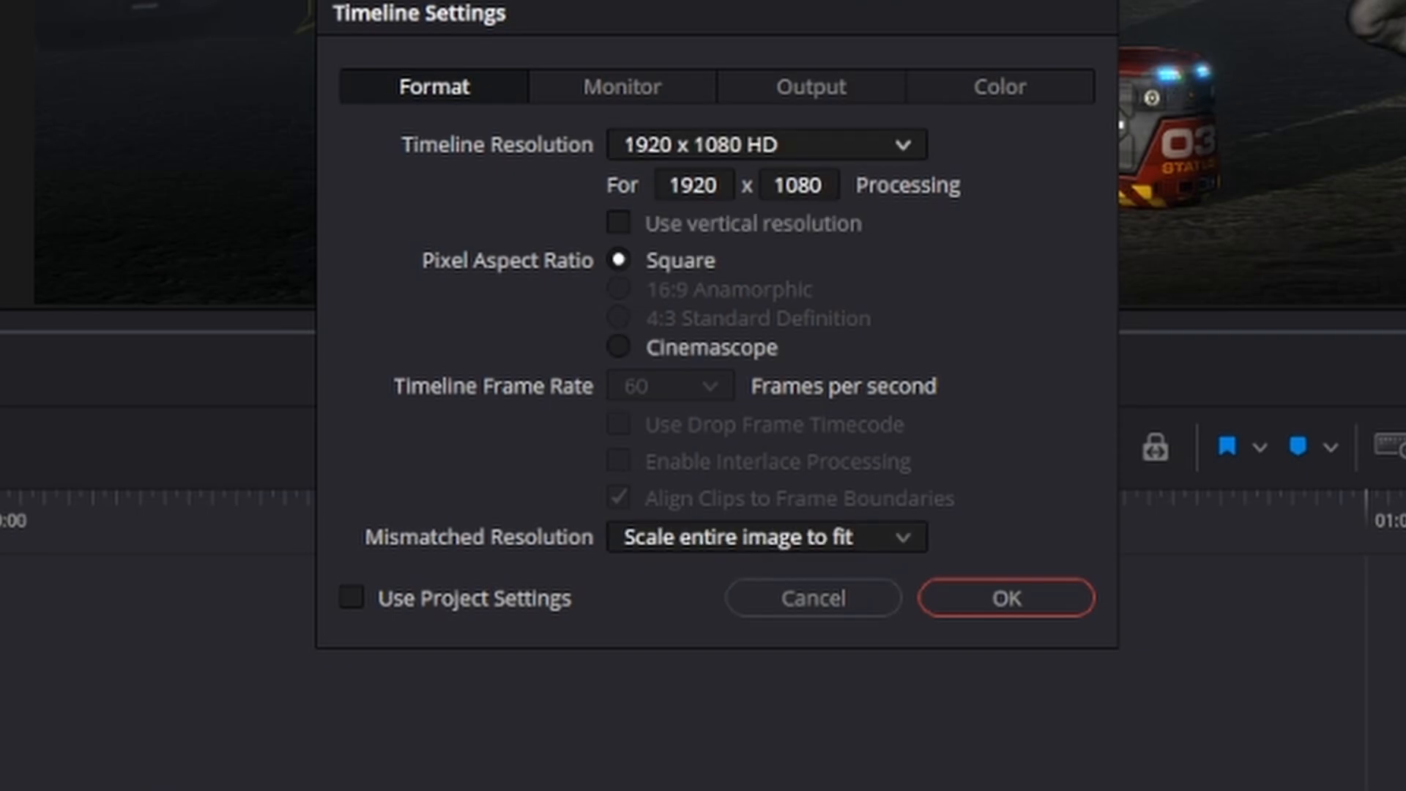
{"action": "left_click", "coordinate": [767, 145]}
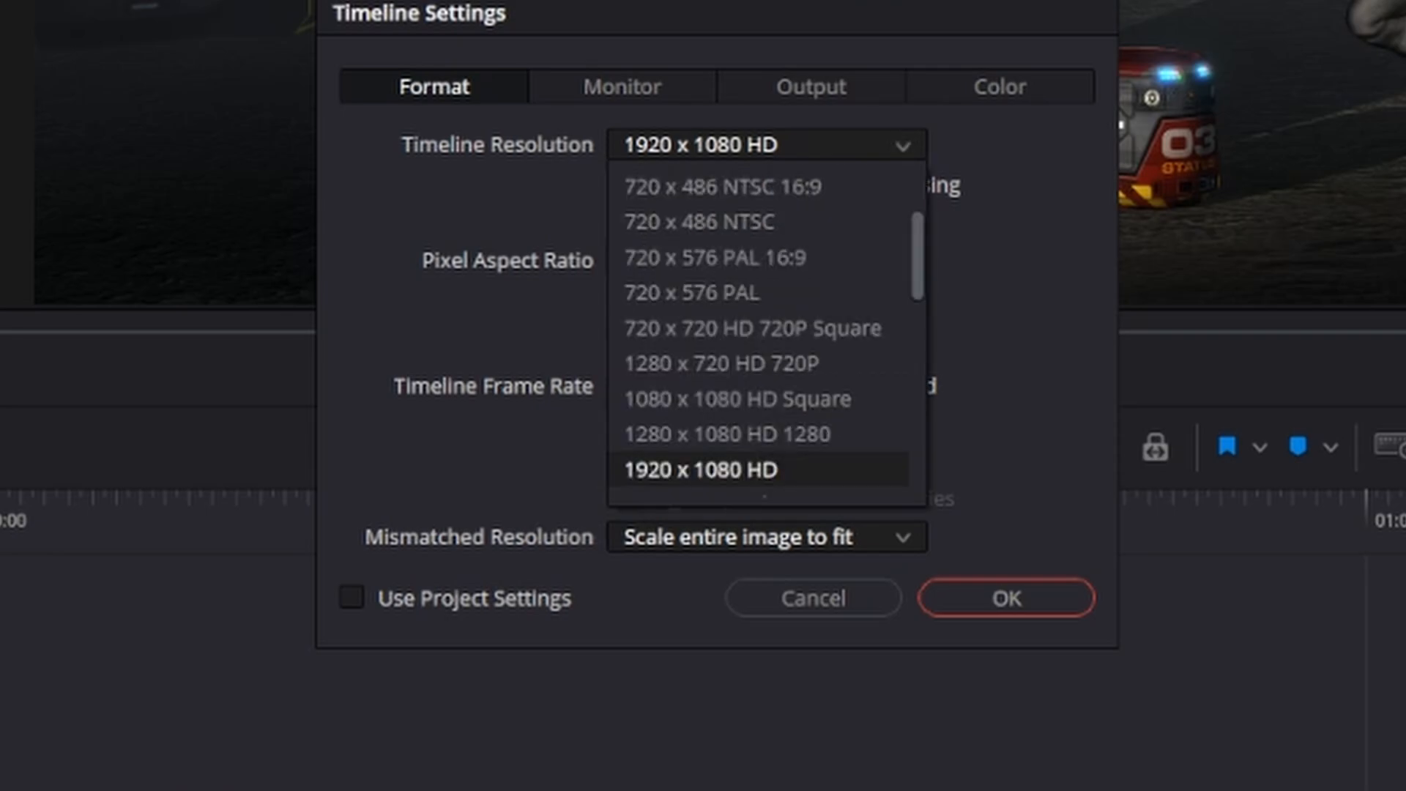
{"action": "scroll", "coordinate": [768, 329], "scroll_direction": "down", "scroll_amount": 4}
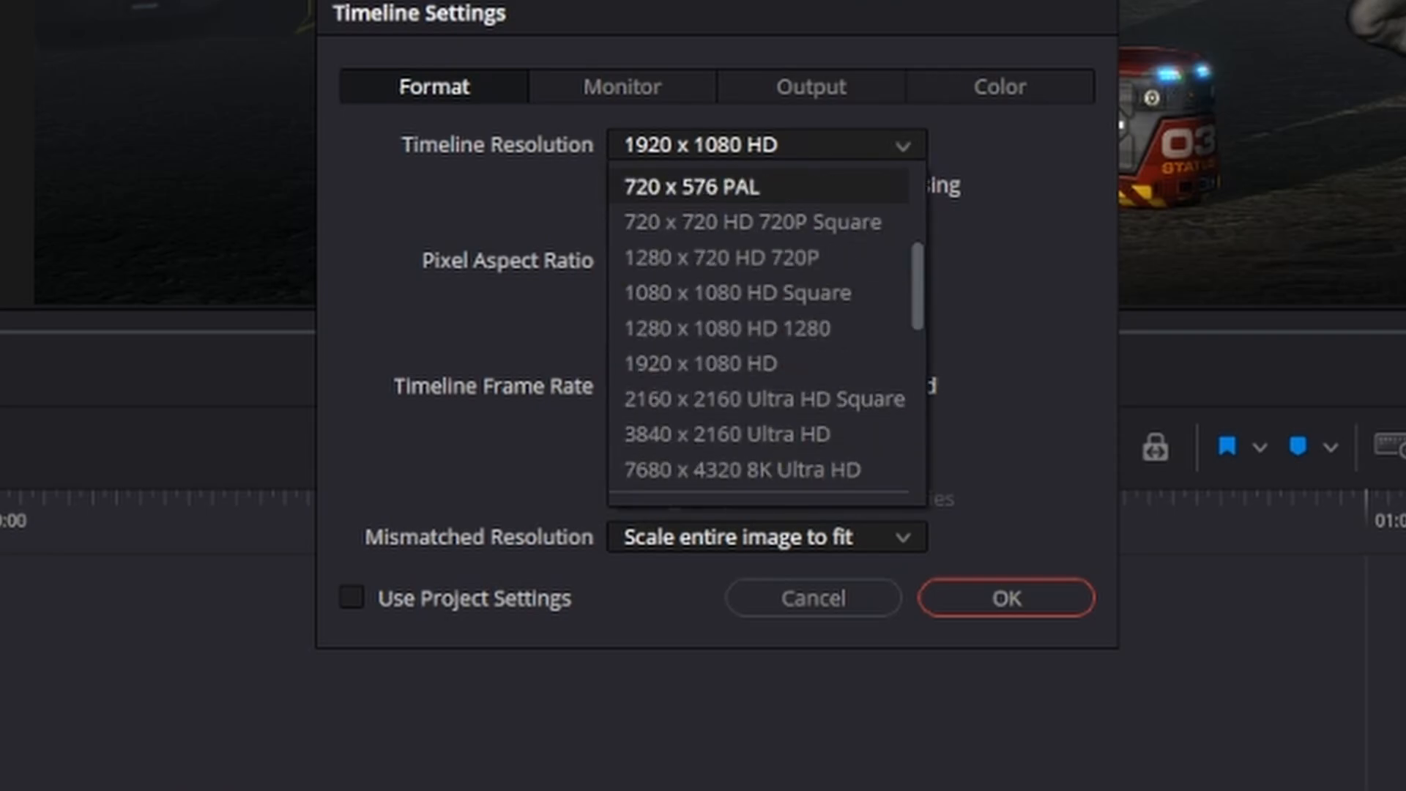
{"action": "left_click", "coordinate": [767, 145]}
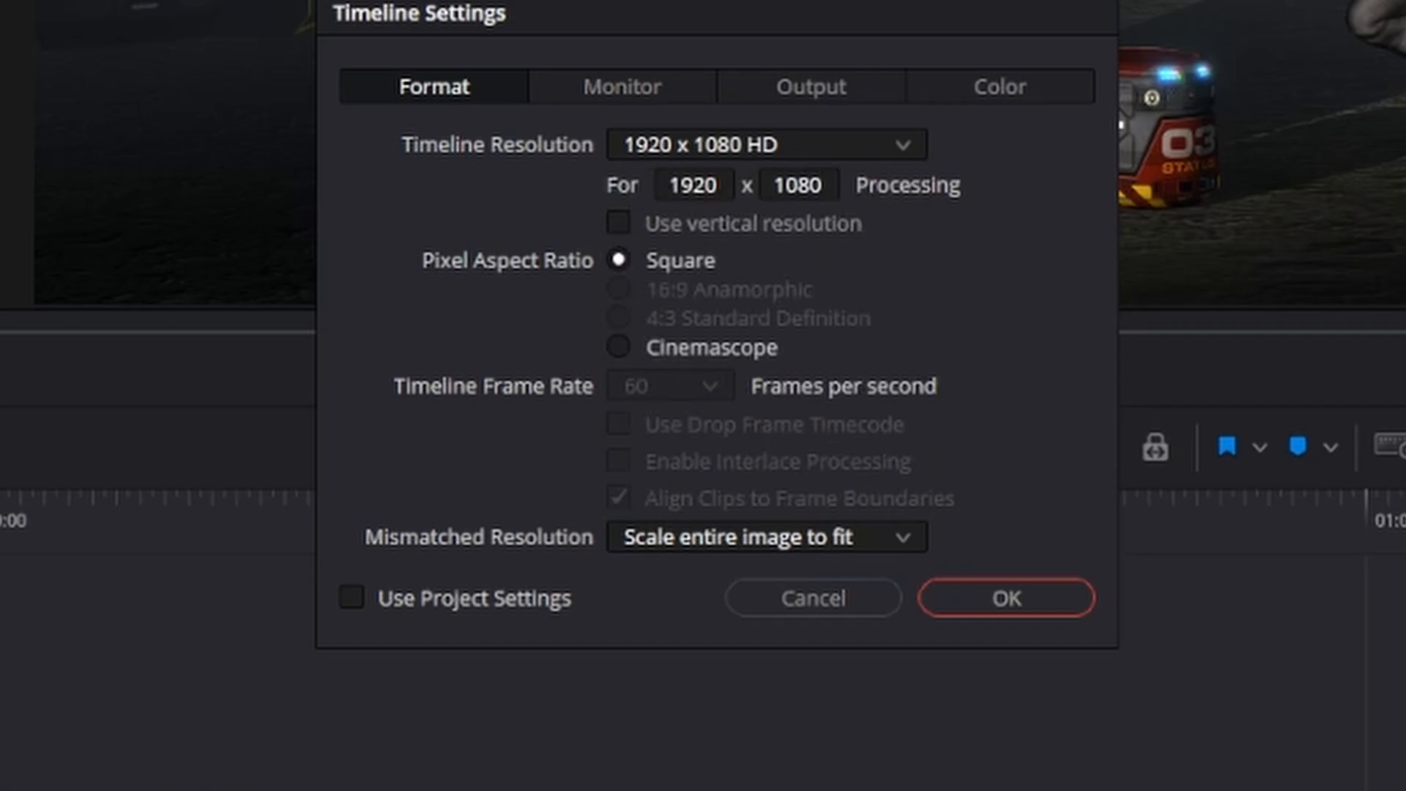
{"action": "left_click", "coordinate": [813, 598]}
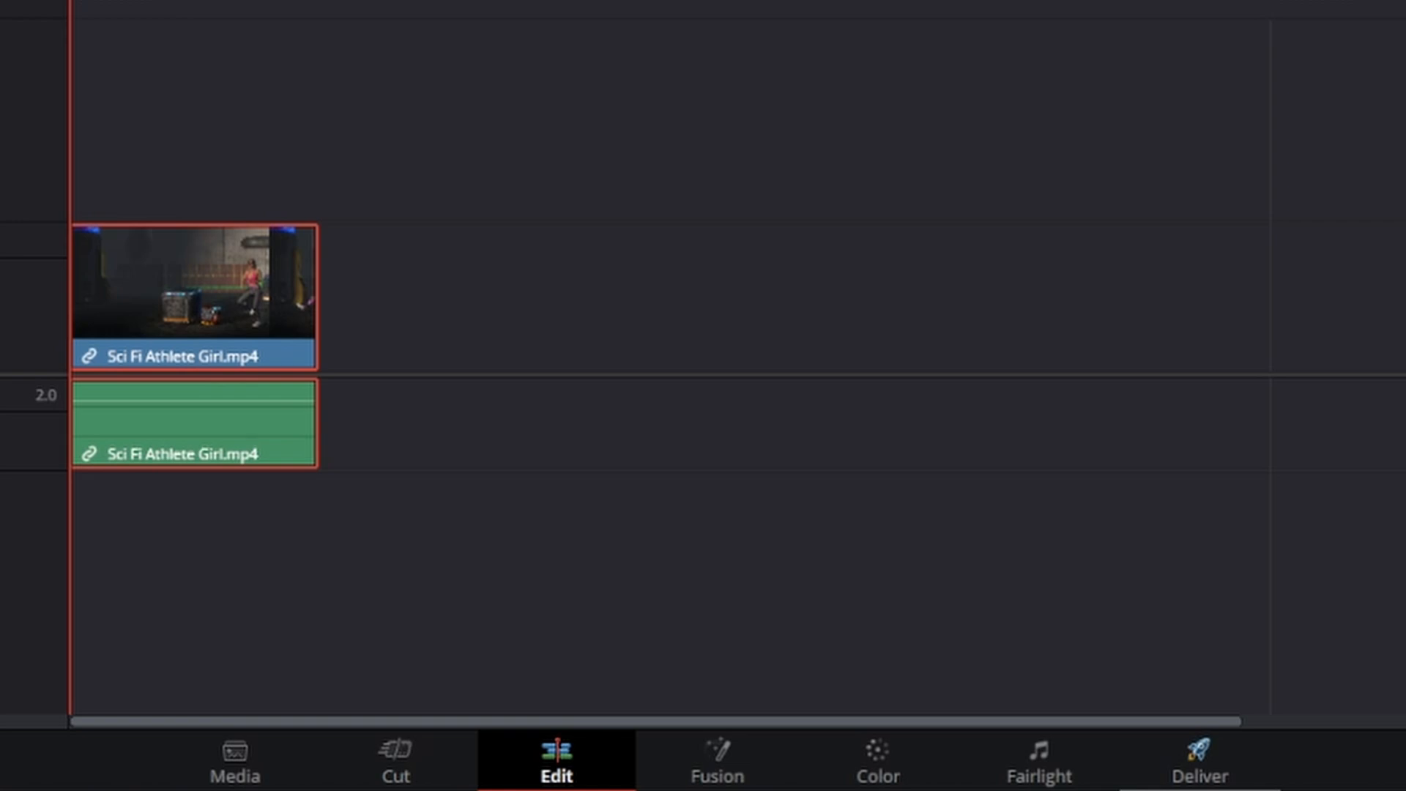
Check the frame rates offered for exporting Timeline 1 on the Deliver page
{"action": "left_click", "coordinate": [1200, 761]}
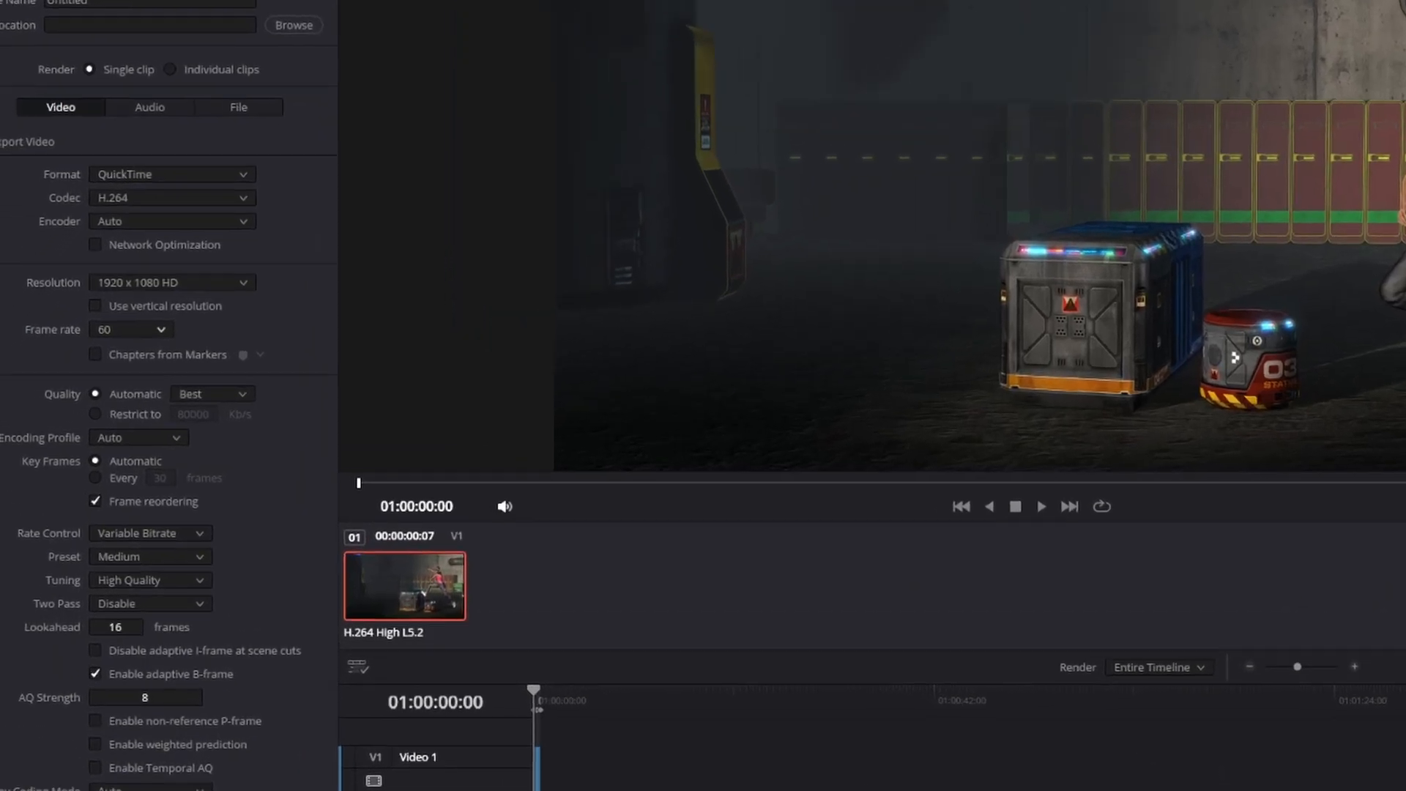
{"action": "left_click", "coordinate": [132, 329]}
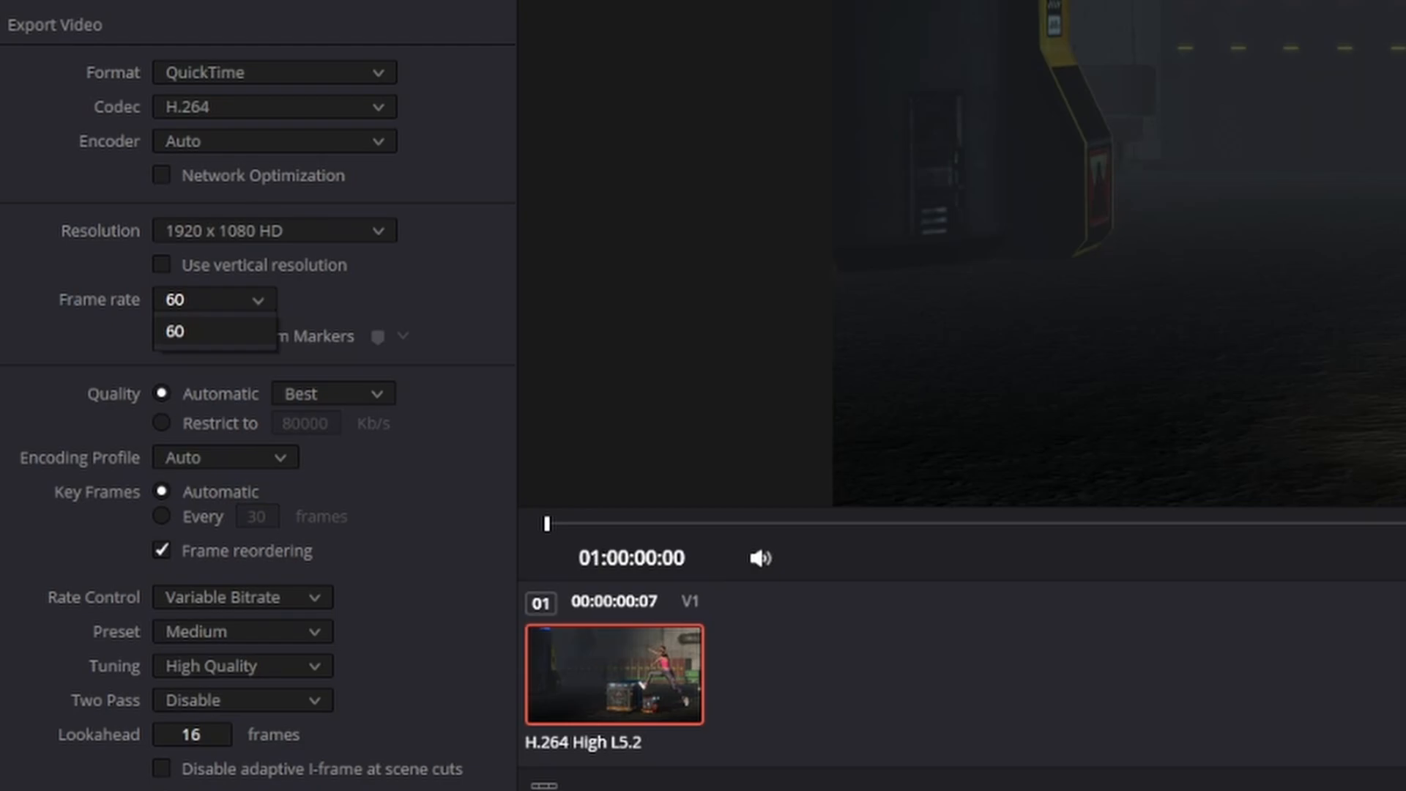
{"action": "left_click", "coordinate": [176, 332]}
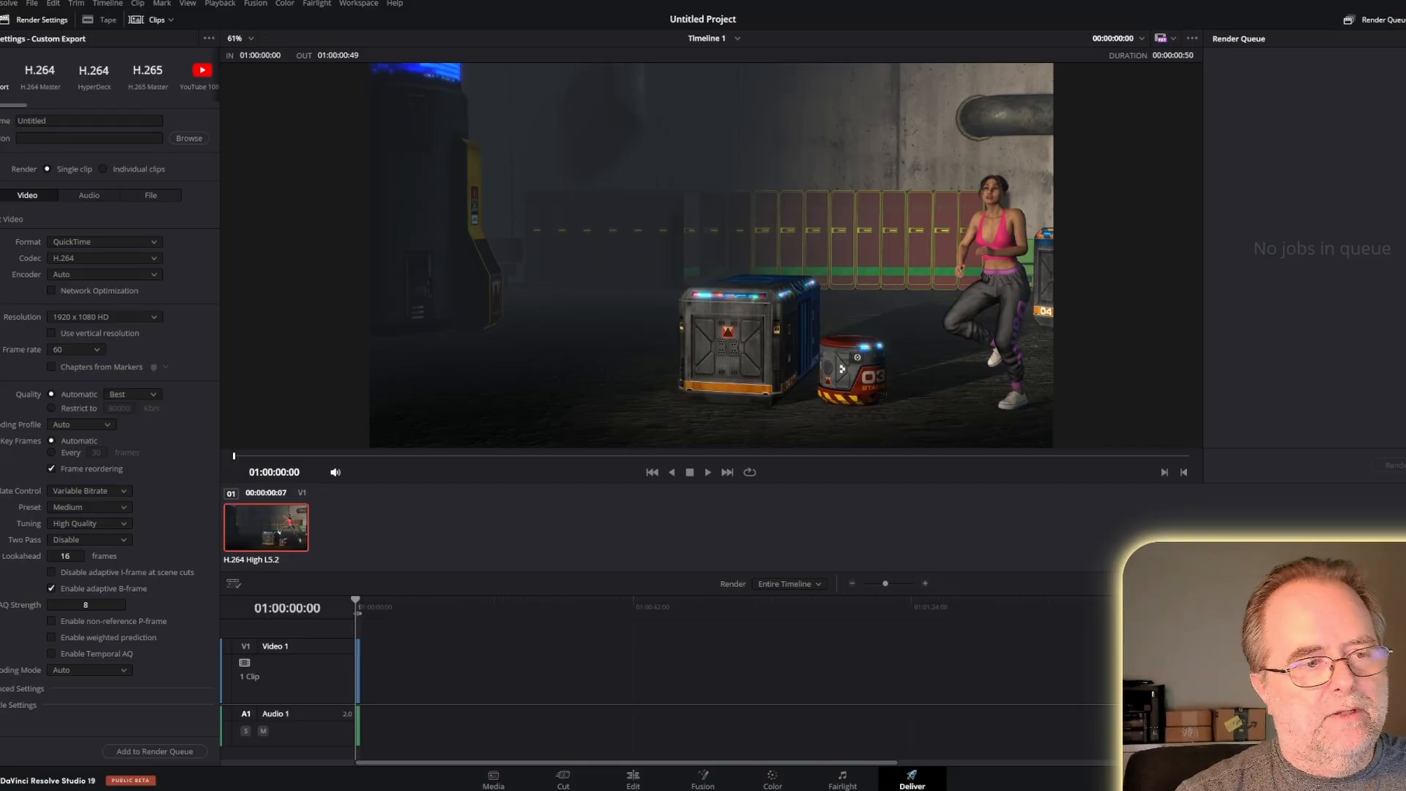
On the Edit page, start a new empty timeline in the Master bin with the project settings turned off
{"action": "key", "text": "shift+4"}
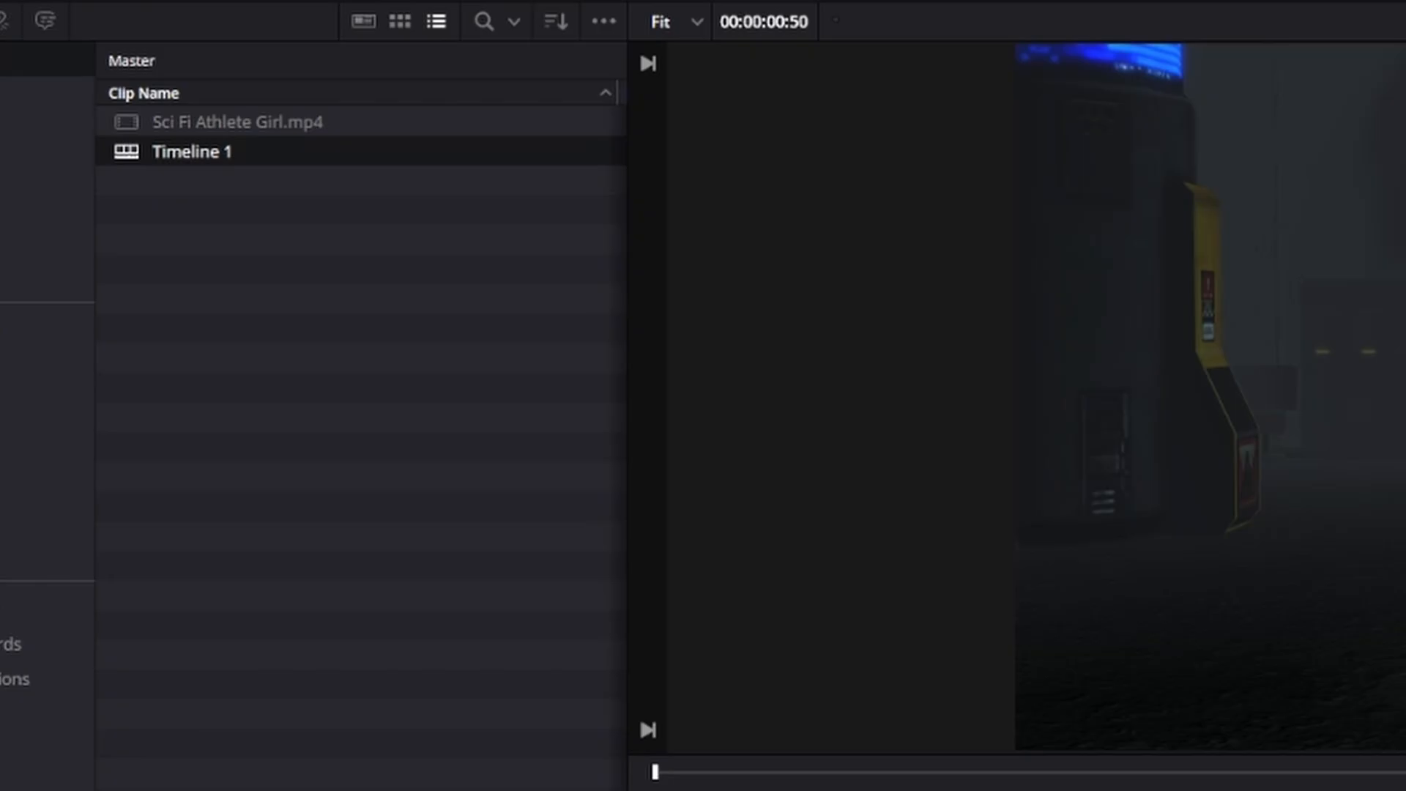
{"action": "right_click", "coordinate": [338, 186]}
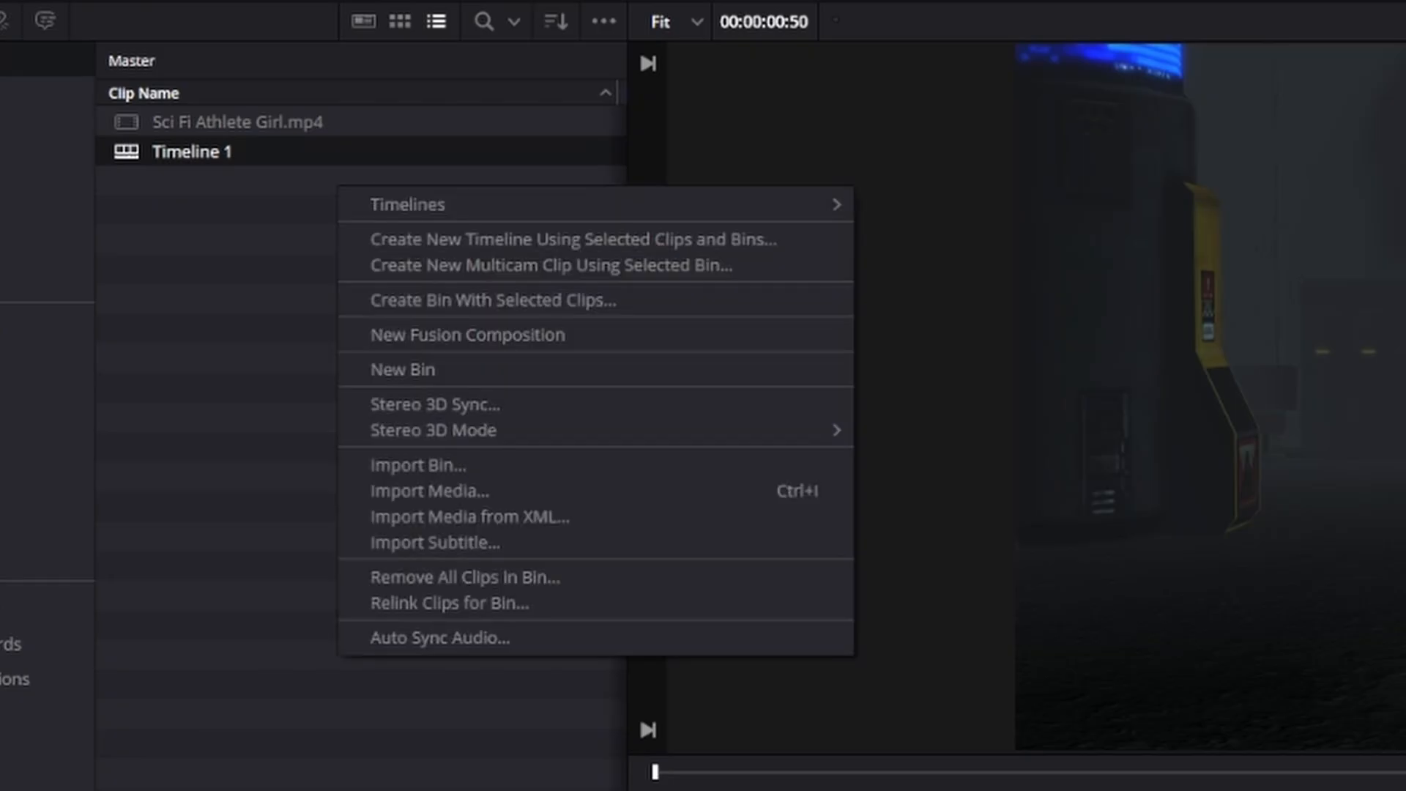
{"action": "mouse_move", "coordinate": [407, 205]}
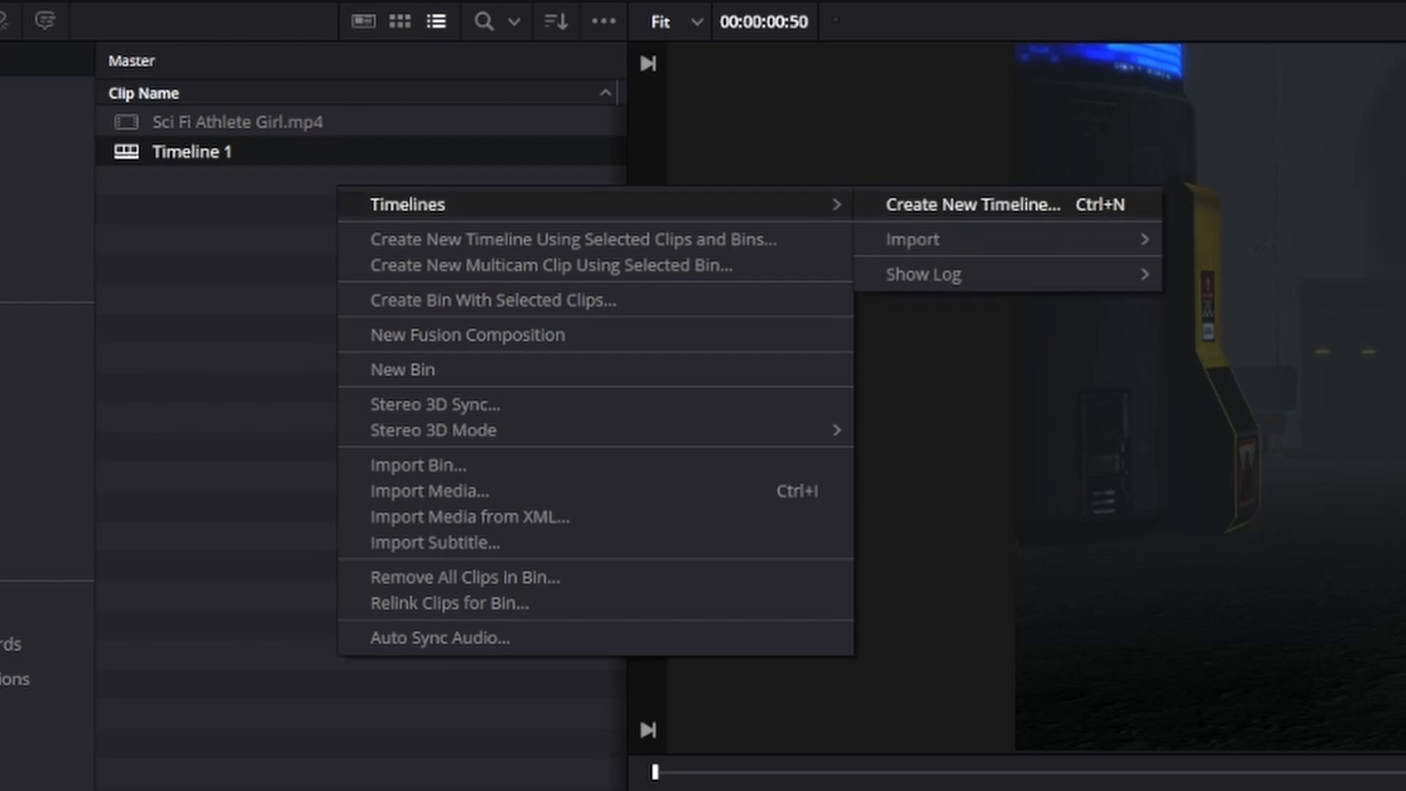
{"action": "left_click", "coordinate": [972, 205]}
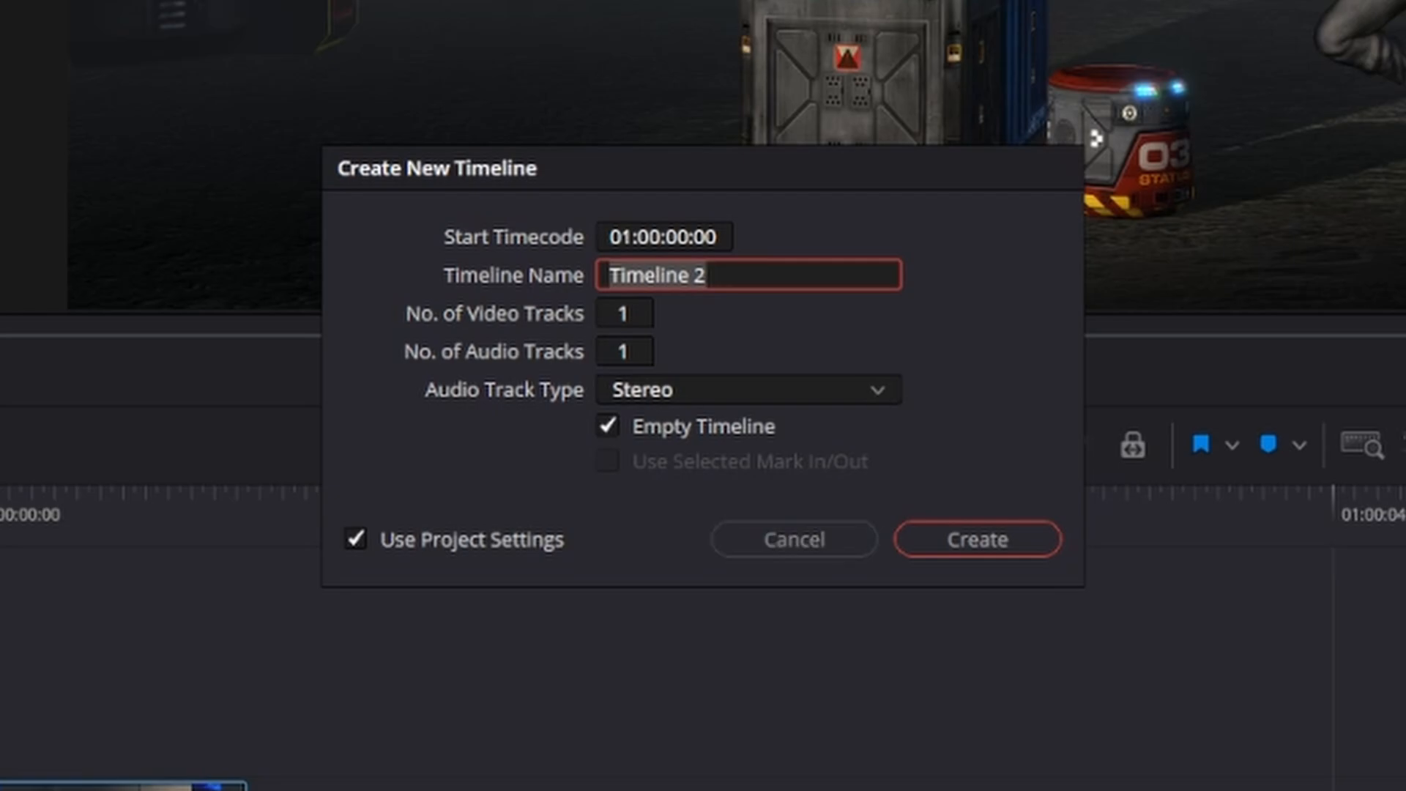
{"action": "left_click", "coordinate": [355, 539]}
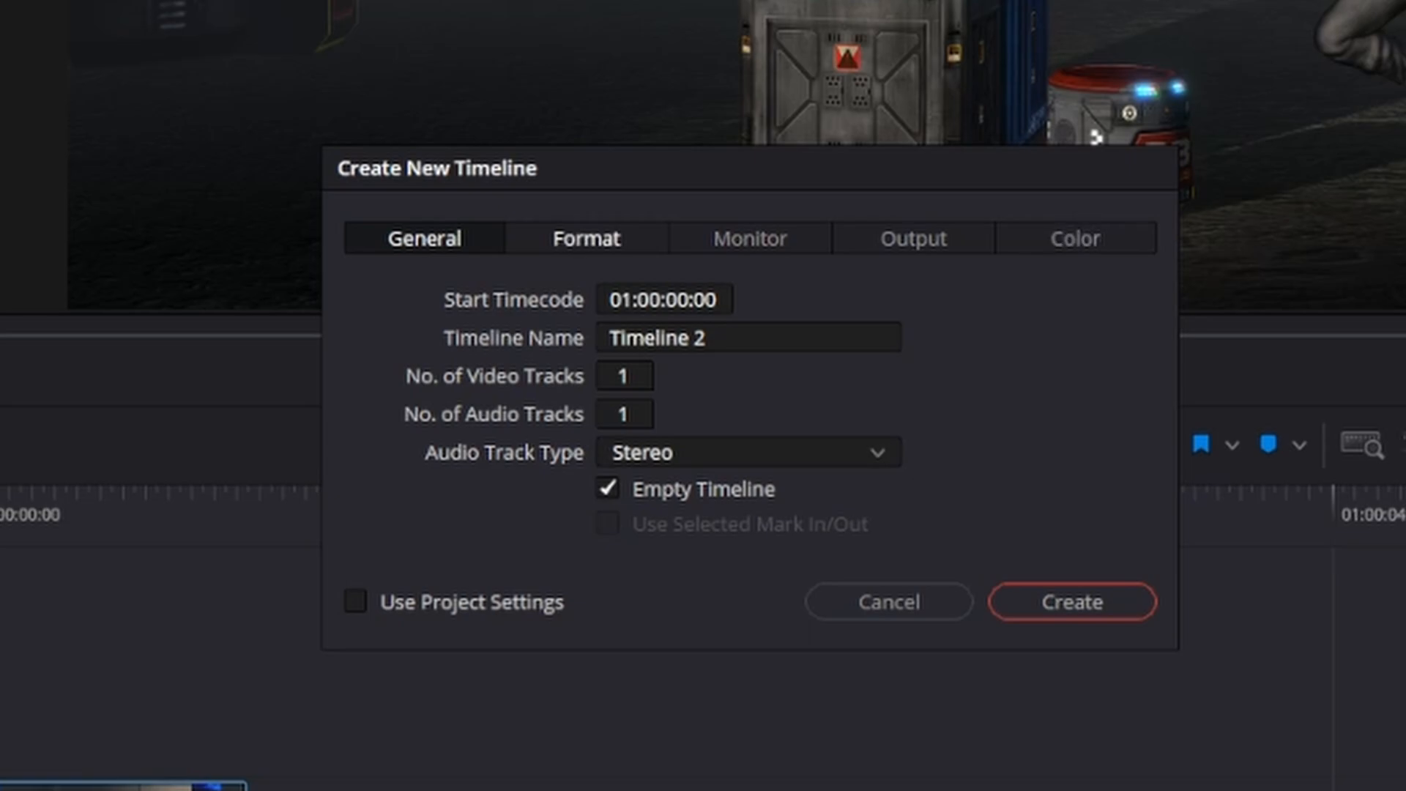
Examine the new timeline's format settings, including the resolution choices, without changing the 1920 x 1080 HD resolution
{"action": "left_click", "coordinate": [587, 238]}
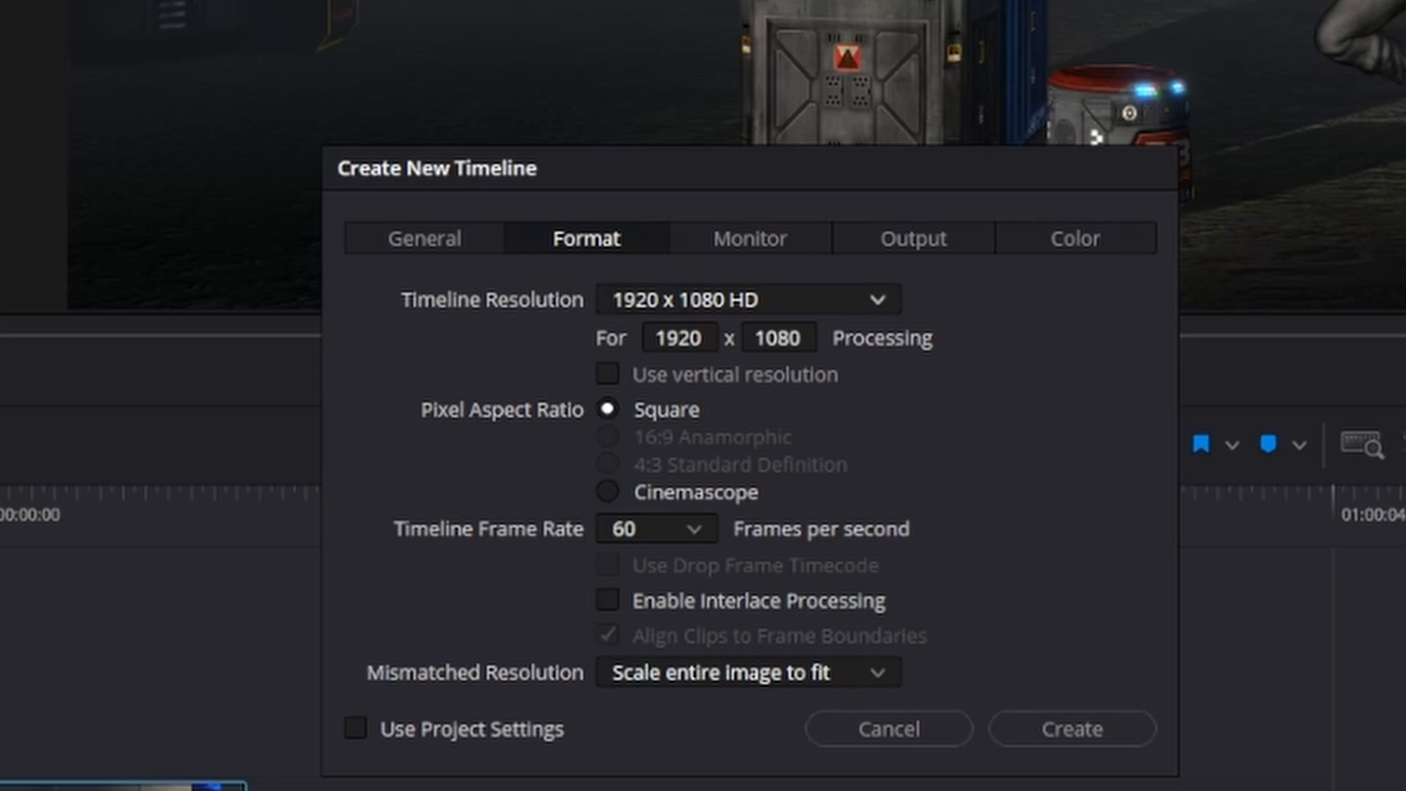
{"action": "left_click", "coordinate": [748, 300]}
{"action": "scroll", "coordinate": [747, 476], "scroll_direction": "down", "scroll_amount": 3}
{"action": "scroll", "coordinate": [747, 476], "scroll_direction": "up", "scroll_amount": 1}
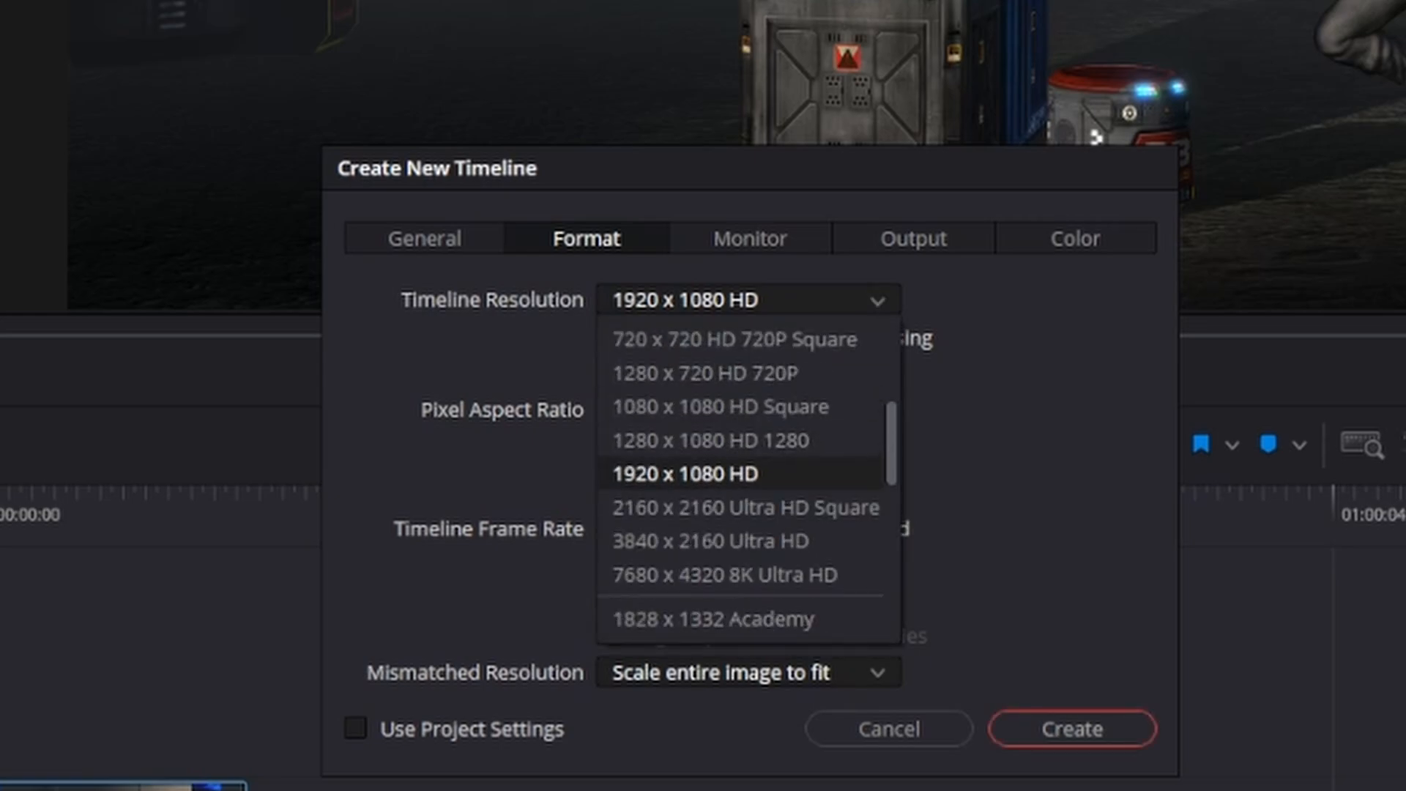
{"action": "left_click", "coordinate": [748, 300]}
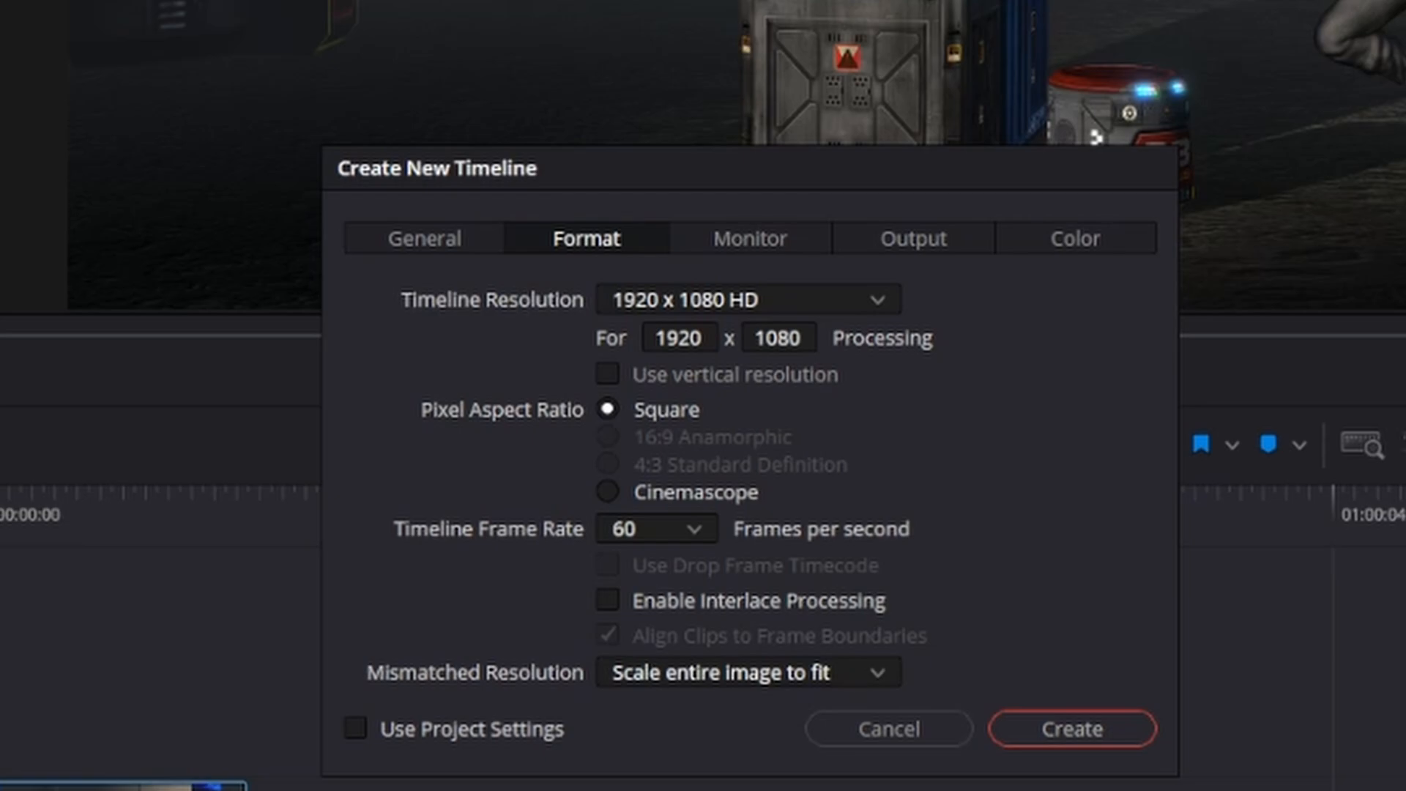
Set the new timeline's frame rate to 24 frames per second and create the timeline
{"action": "left_click", "coordinate": [693, 529]}
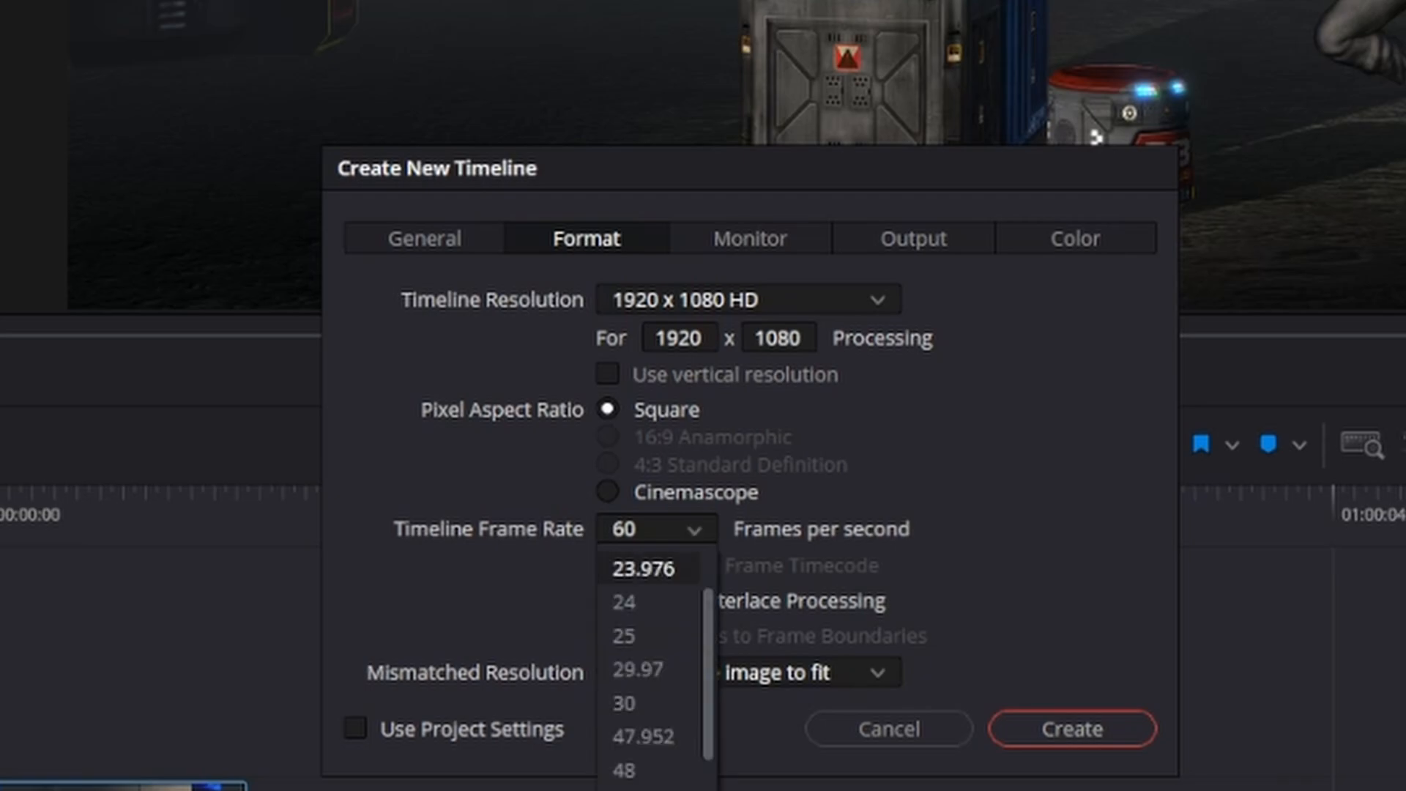
{"action": "scroll", "coordinate": [656, 666], "scroll_direction": "down", "scroll_amount": 3}
{"action": "scroll", "coordinate": [655, 666], "scroll_direction": "up", "scroll_amount": 4}
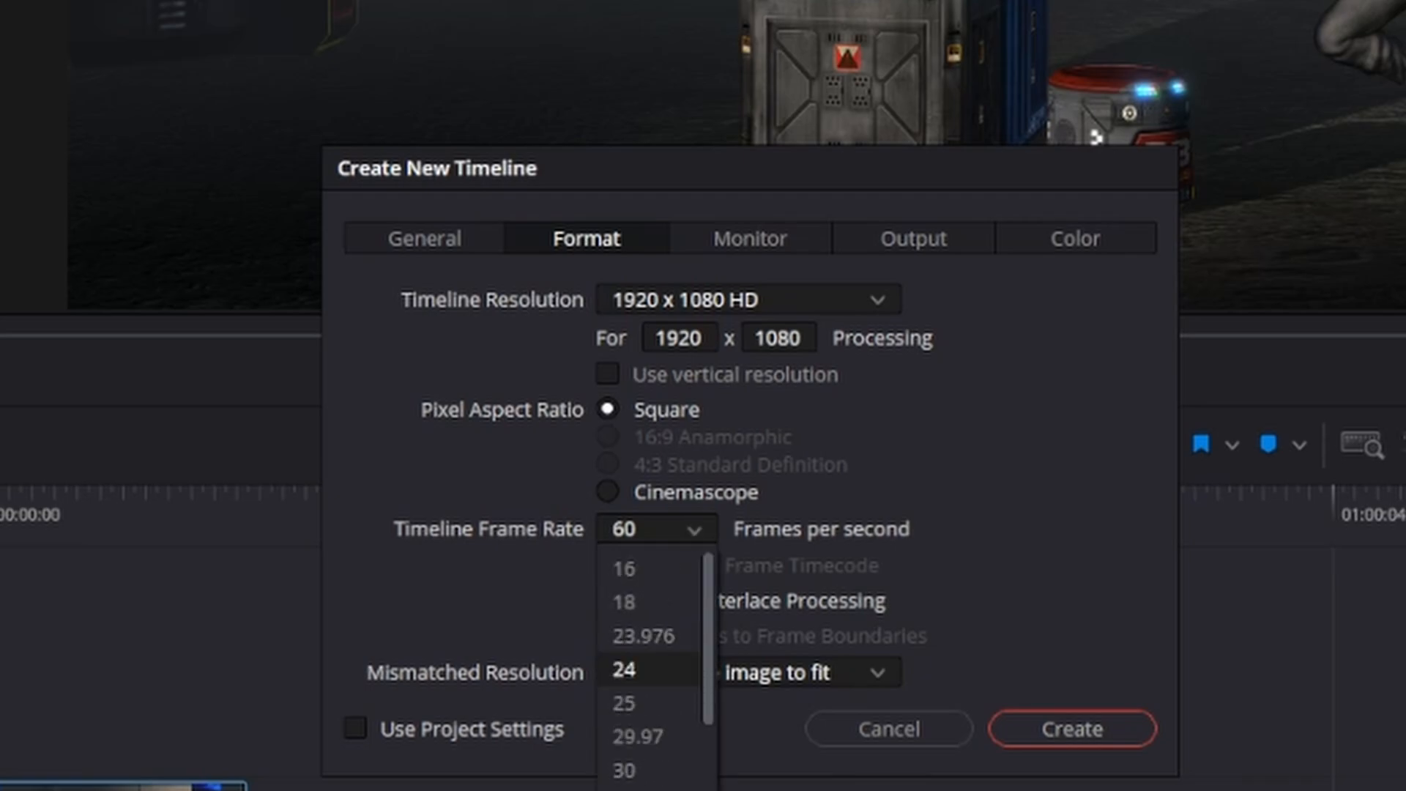
{"action": "scroll", "coordinate": [655, 666], "scroll_direction": "down", "scroll_amount": 1}
{"action": "scroll", "coordinate": [655, 667], "scroll_direction": "down", "scroll_amount": 3}
{"action": "scroll", "coordinate": [655, 666], "scroll_direction": "up", "scroll_amount": 3}
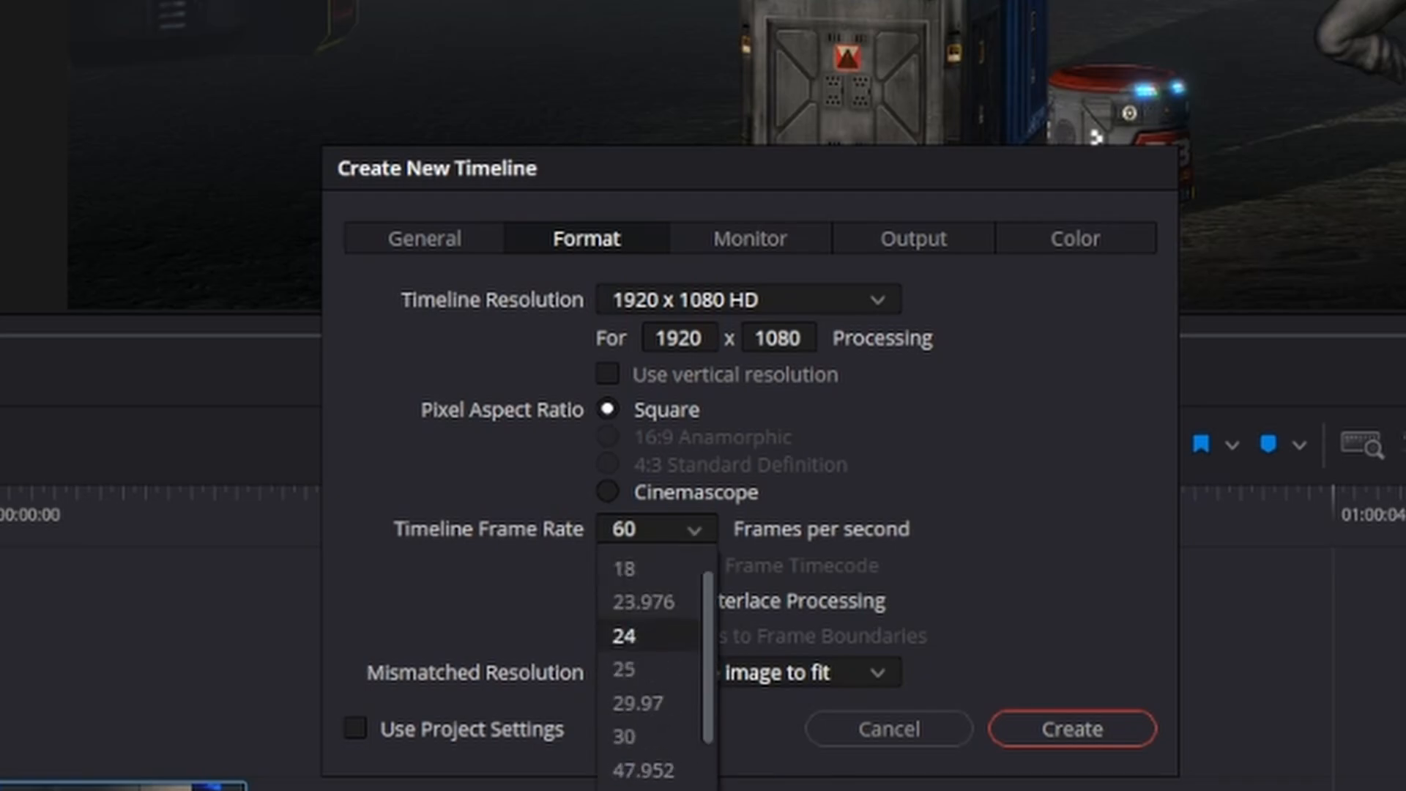
{"action": "scroll", "coordinate": [655, 666], "scroll_direction": "up", "scroll_amount": 1}
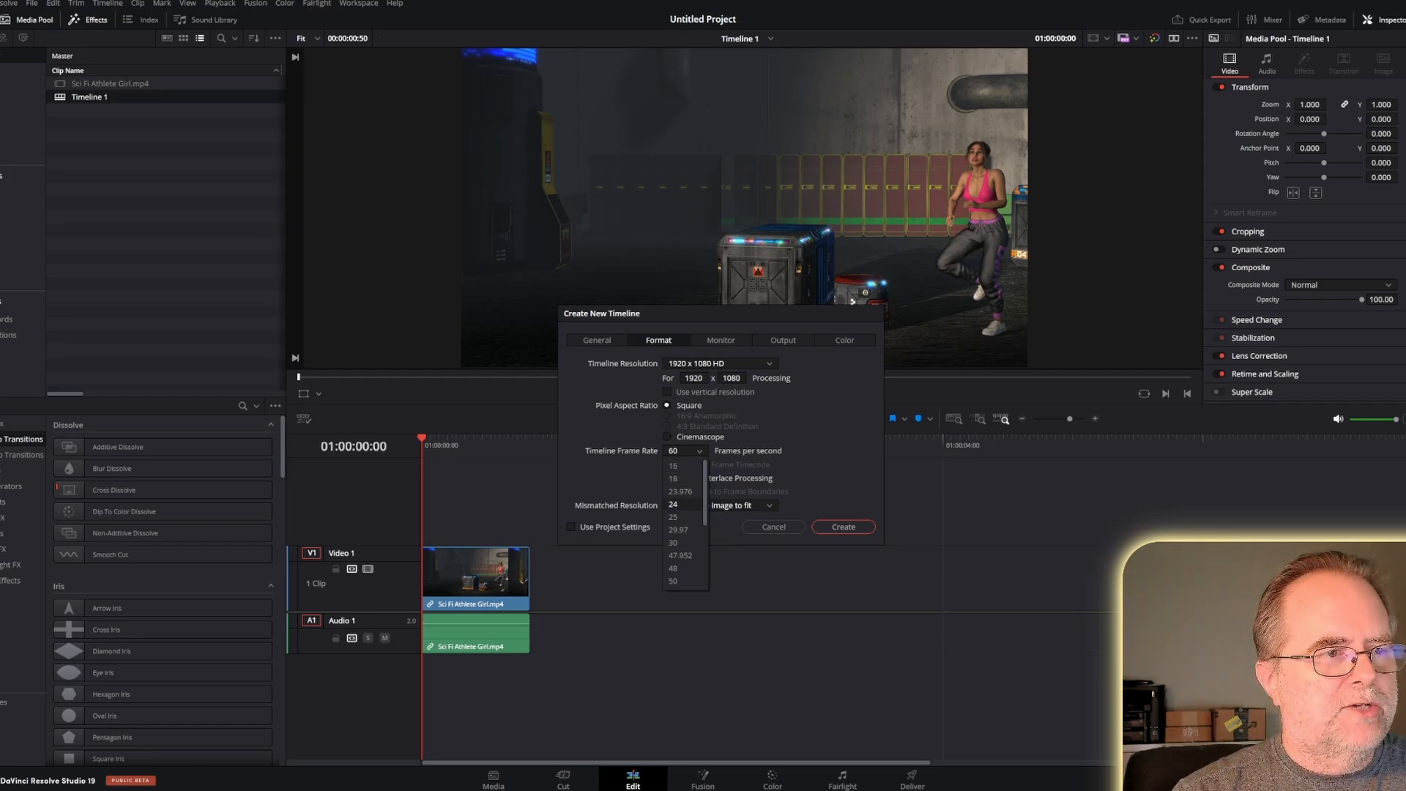
{"action": "left_click", "coordinate": [674, 504]}
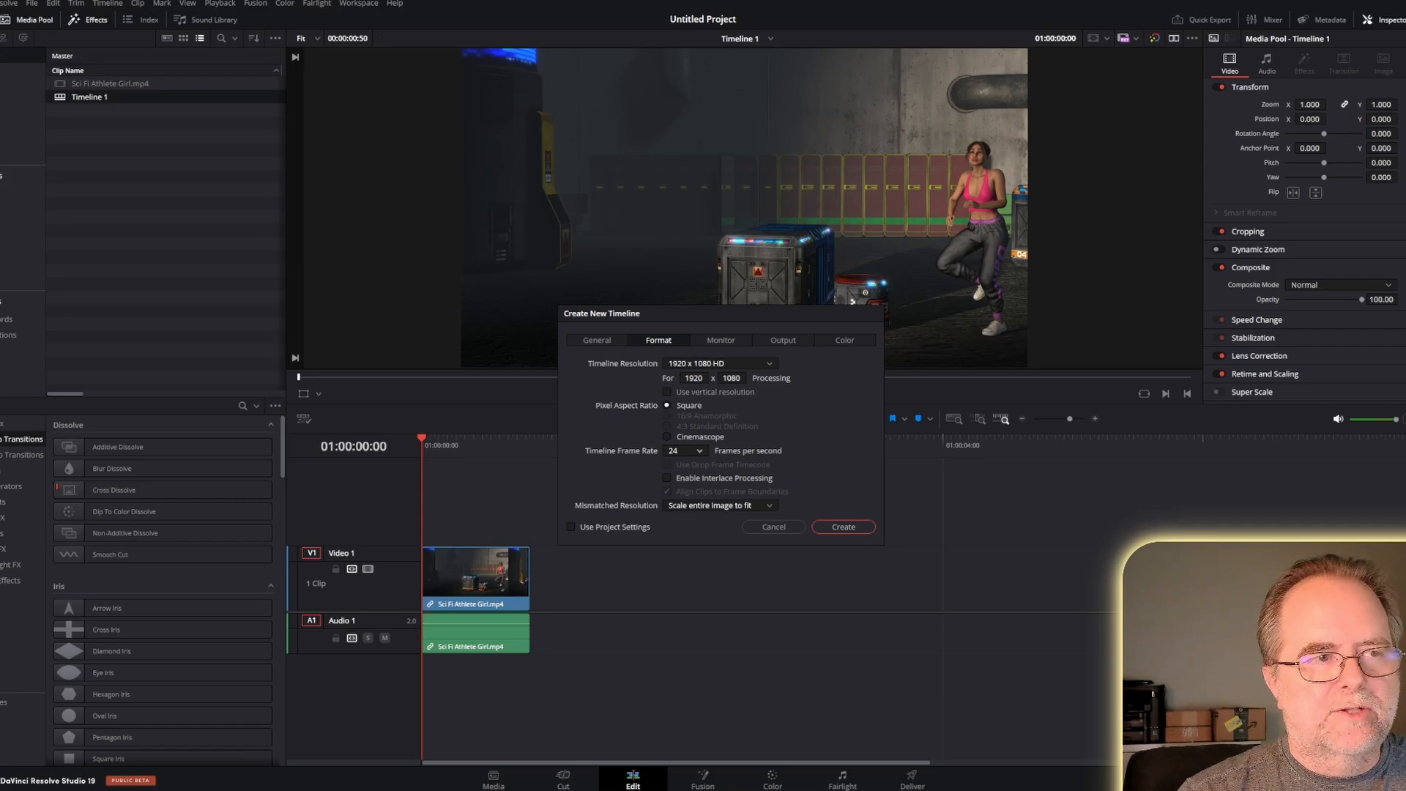
{"action": "left_click", "coordinate": [685, 451]}
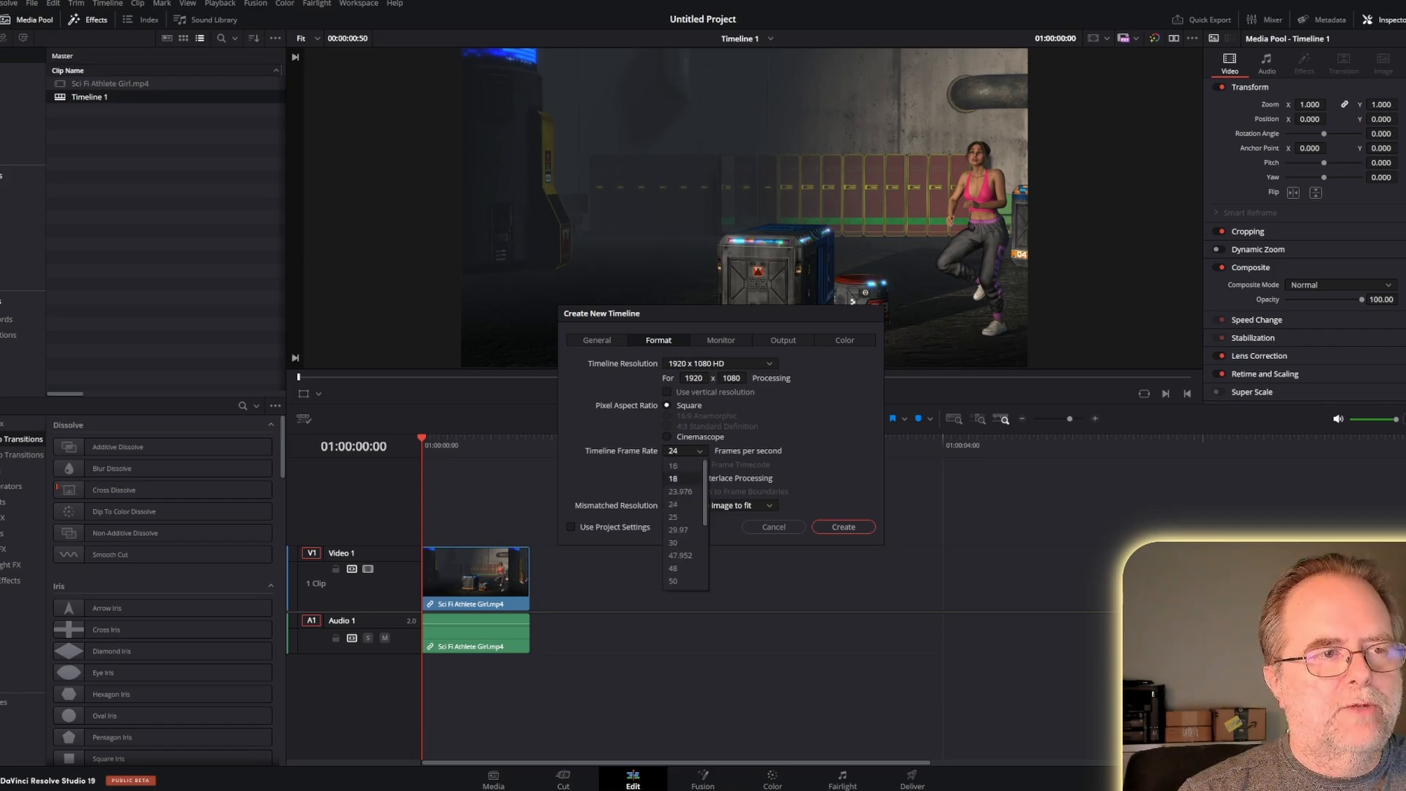
{"action": "key", "text": "Escape"}
{"action": "left_click", "coordinate": [843, 527]}
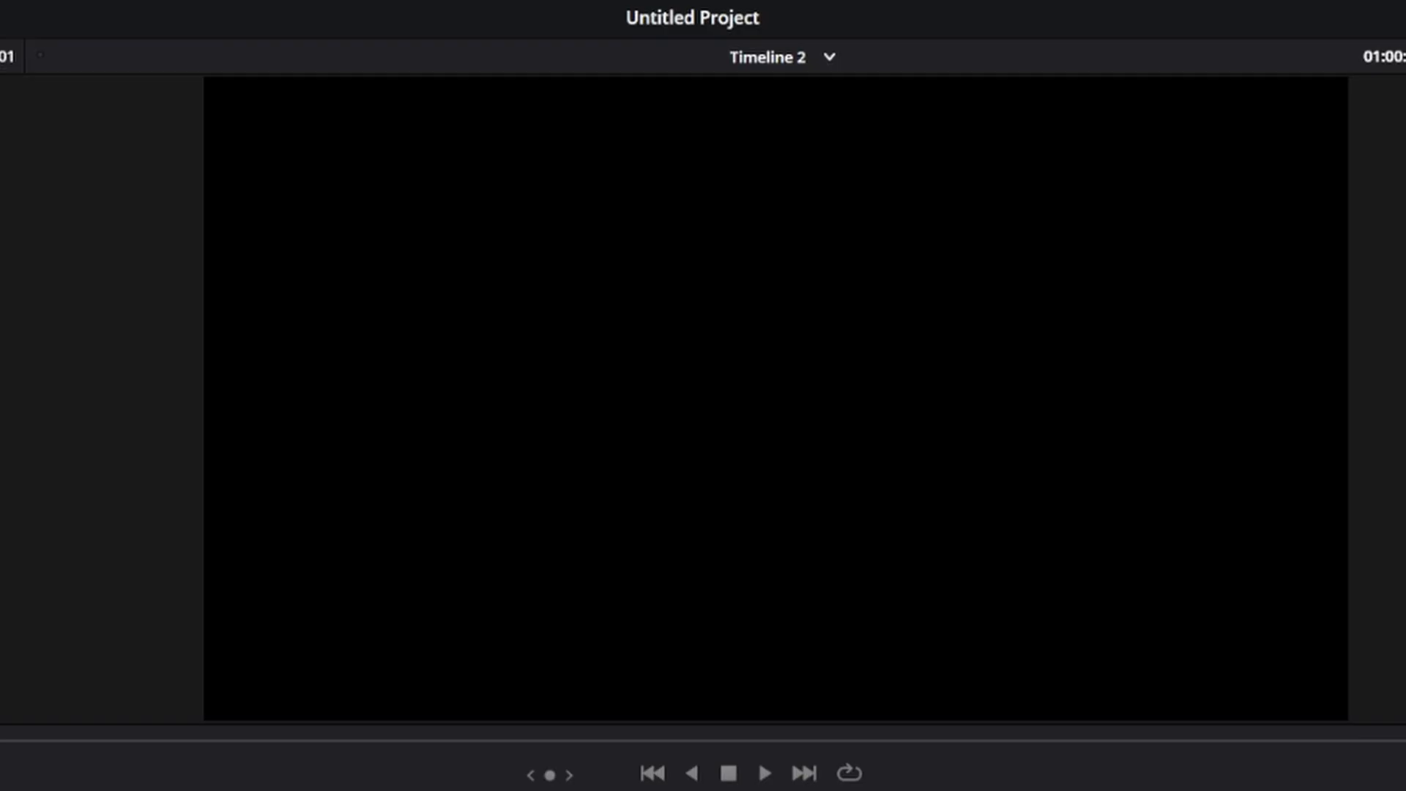
Switch to Timeline 1 to look over its video and audio clip, and return to Timeline 2
{"action": "left_click", "coordinate": [829, 57]}
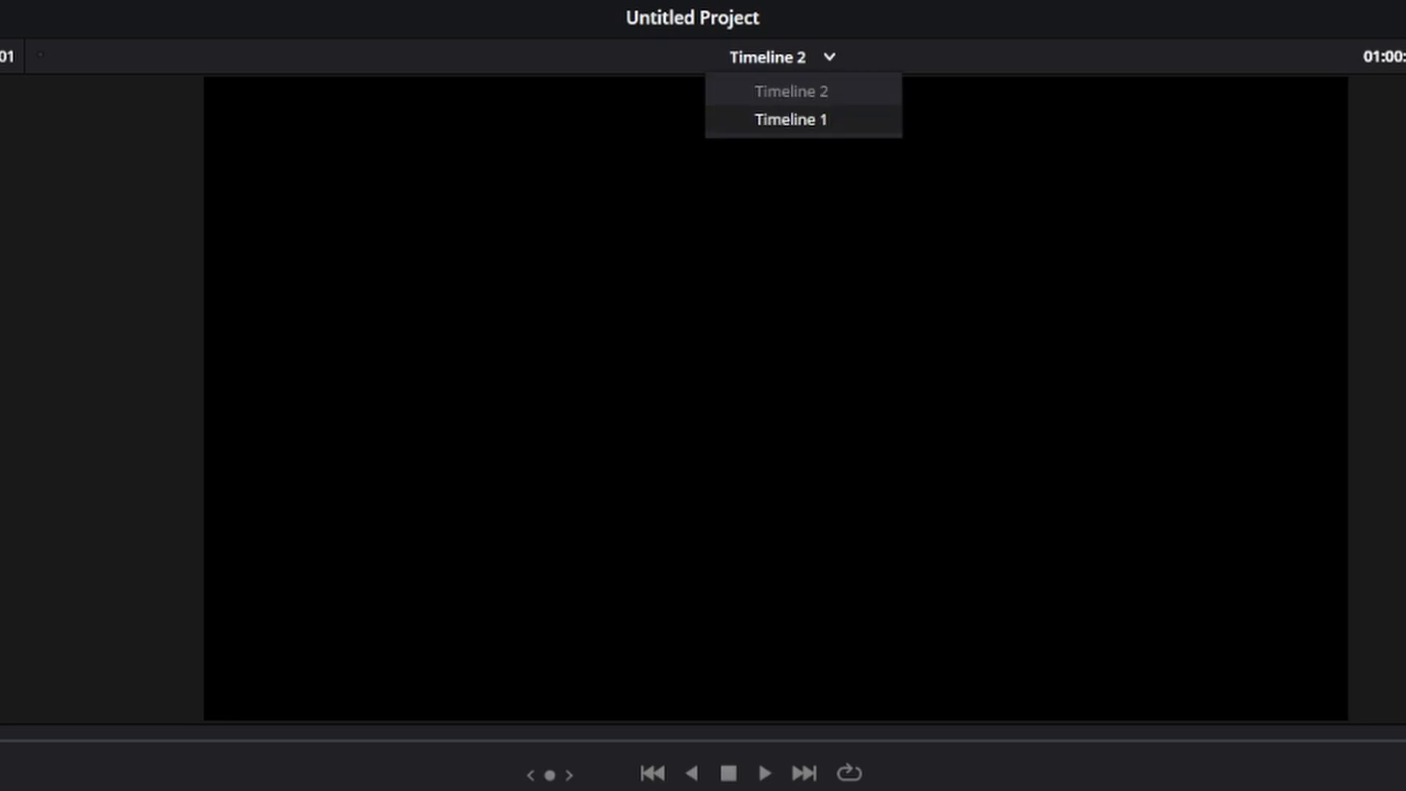
{"action": "left_click", "coordinate": [790, 119]}
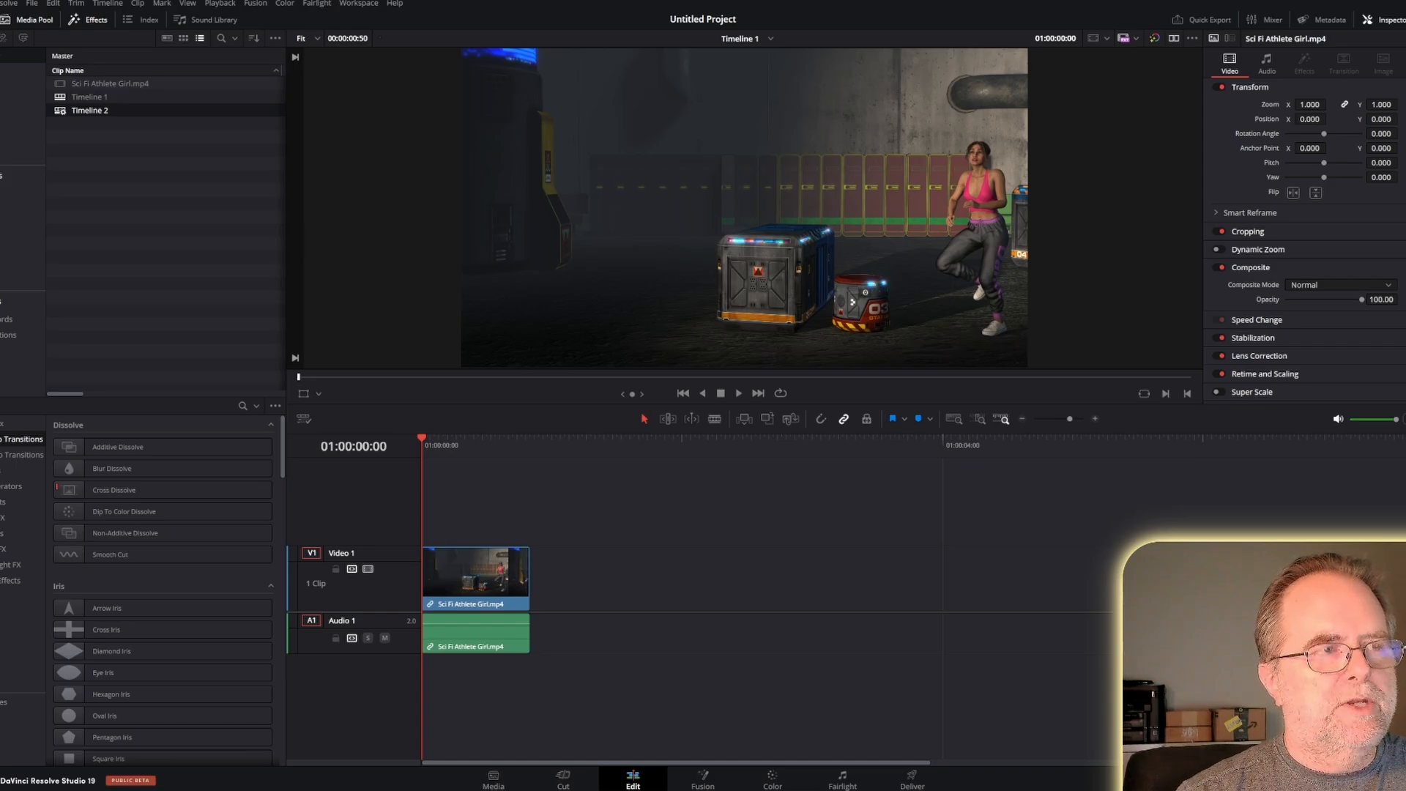
{"action": "left_click_drag", "start_coordinate": [813, 486], "coordinate": [448, 685]}
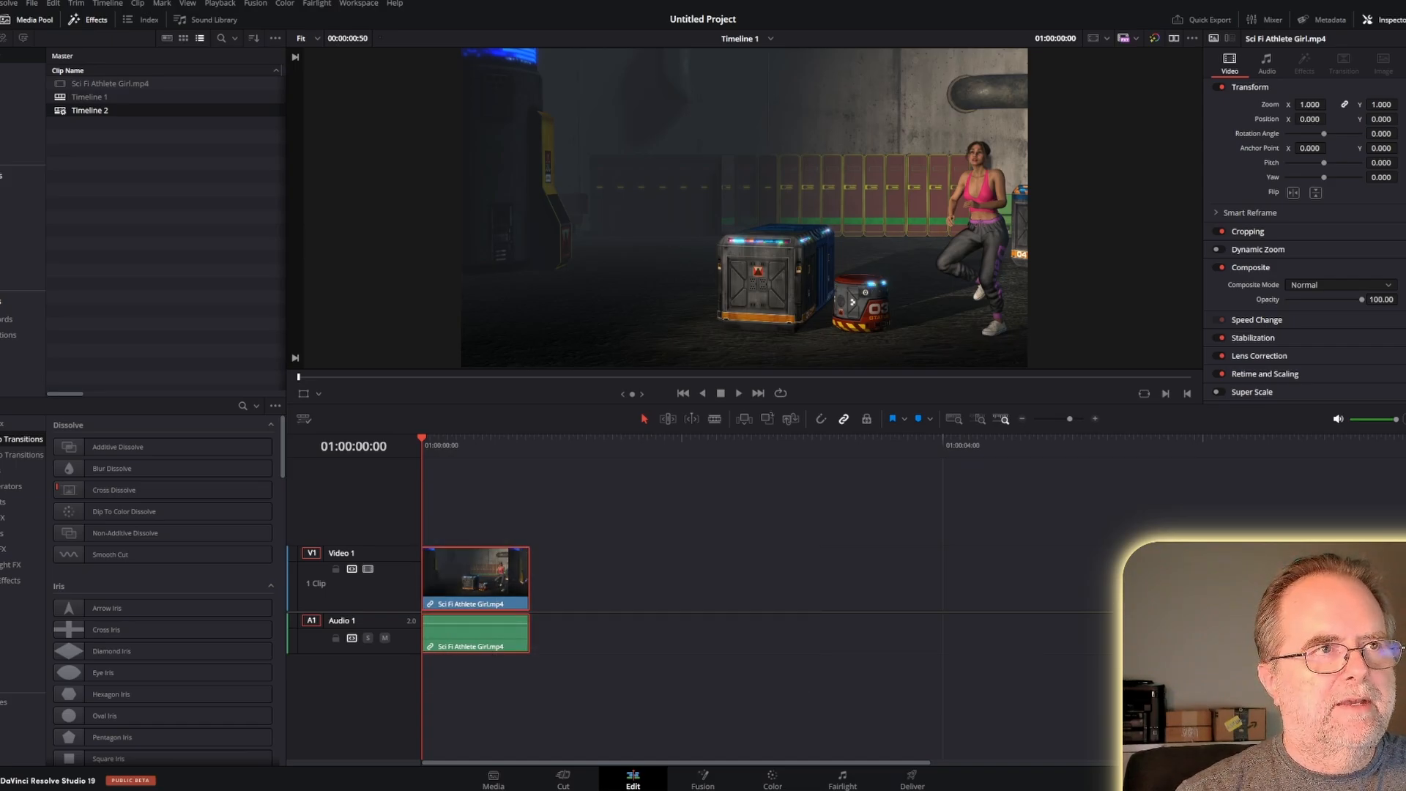
{"action": "left_click", "coordinate": [770, 38]}
{"action": "left_click", "coordinate": [749, 69]}
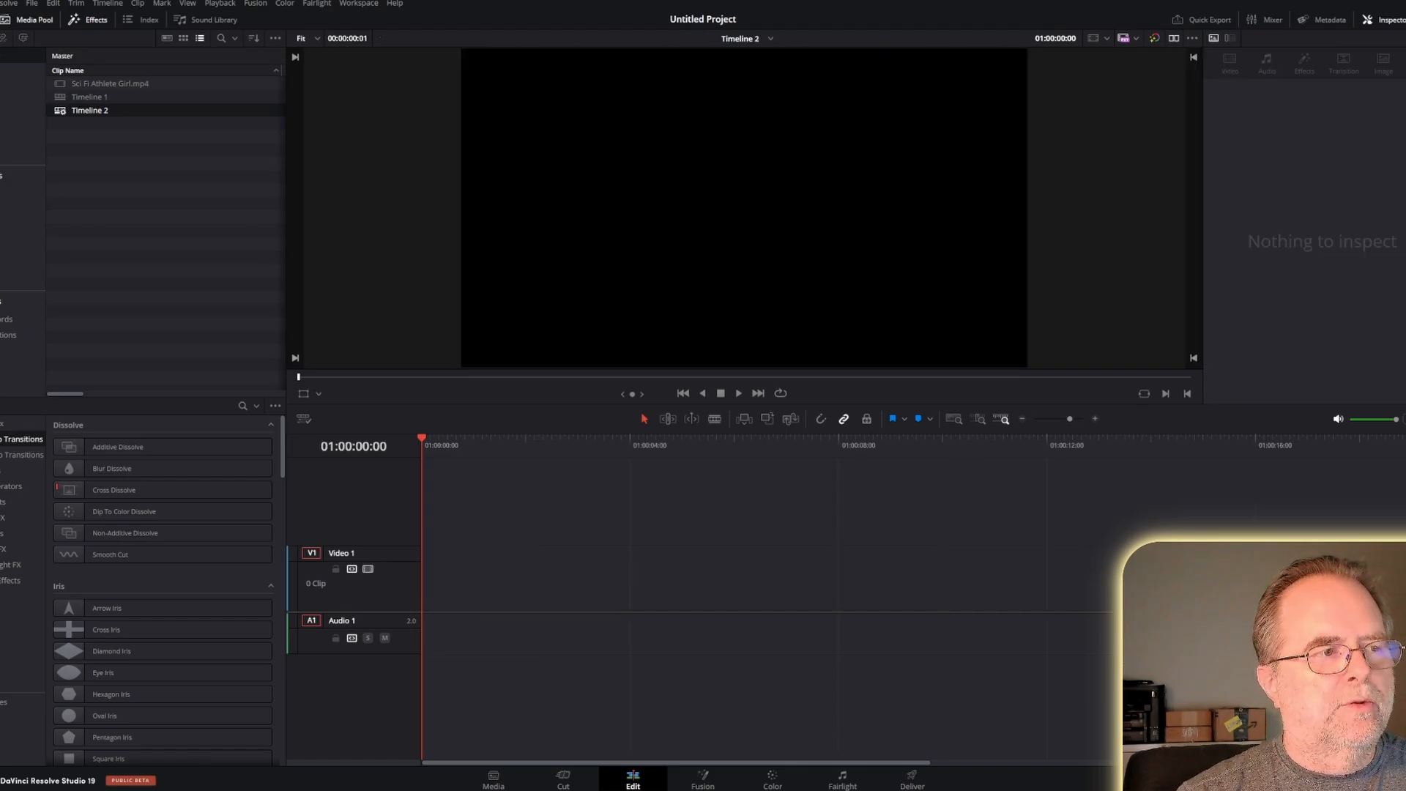
Place Sci Fi Athlete Girl.mp4 at the start of Timeline 2
{"action": "left_click", "coordinate": [771, 39]}
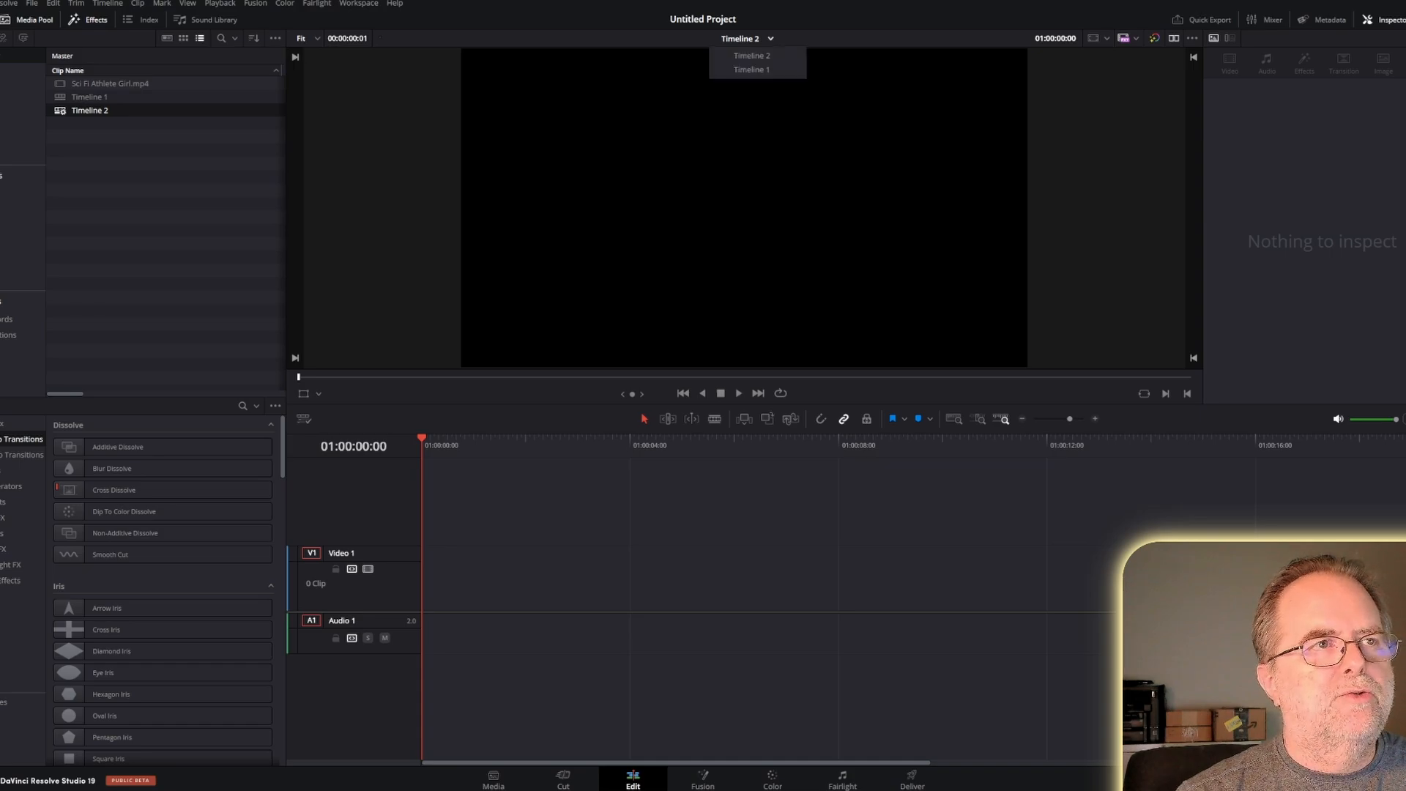
{"action": "left_click", "coordinate": [109, 84]}
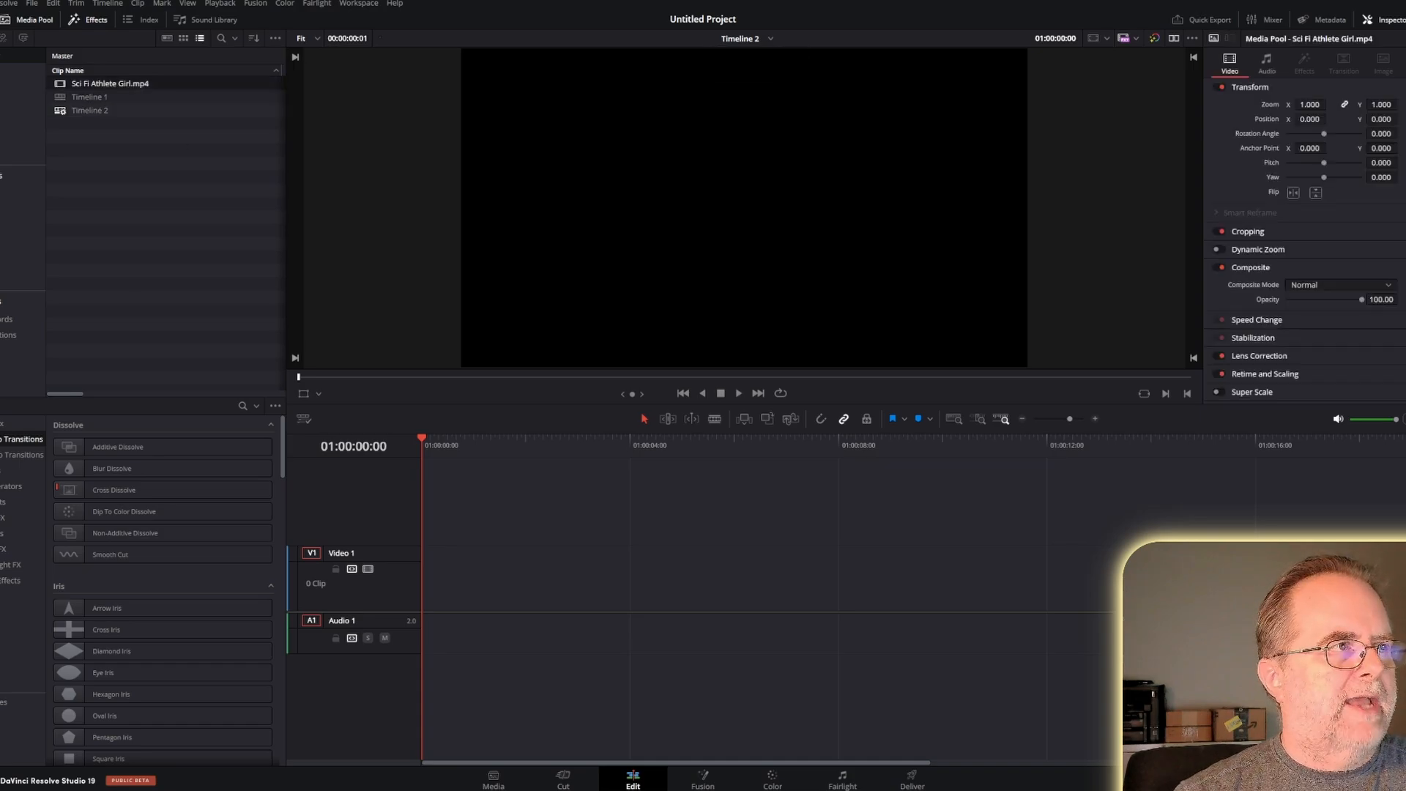
{"action": "left_click_drag", "start_coordinate": [110, 84], "coordinate": [449, 594]}
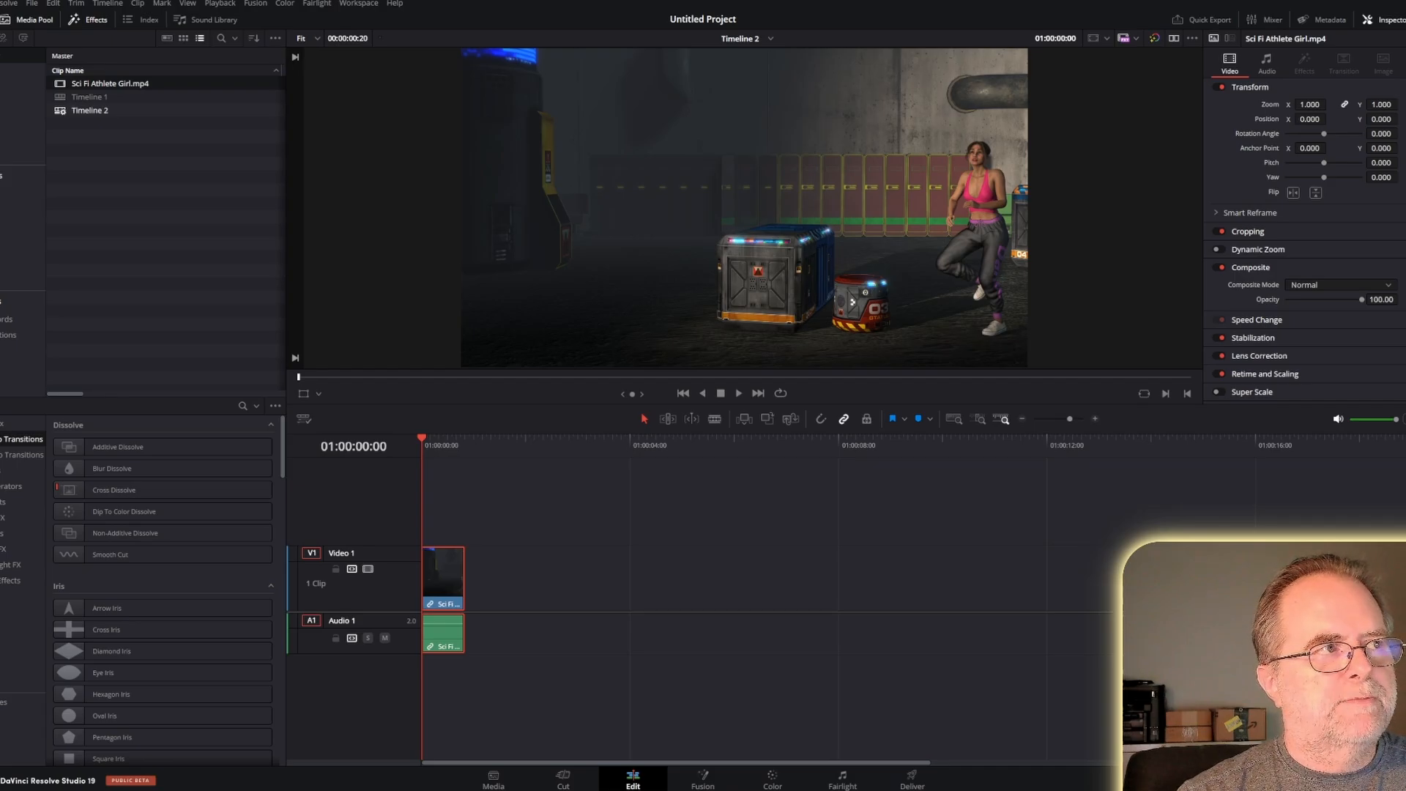
Check the format settings of Timeline 2, including its frame rate, and close them without changes
{"action": "left_click", "coordinate": [90, 110]}
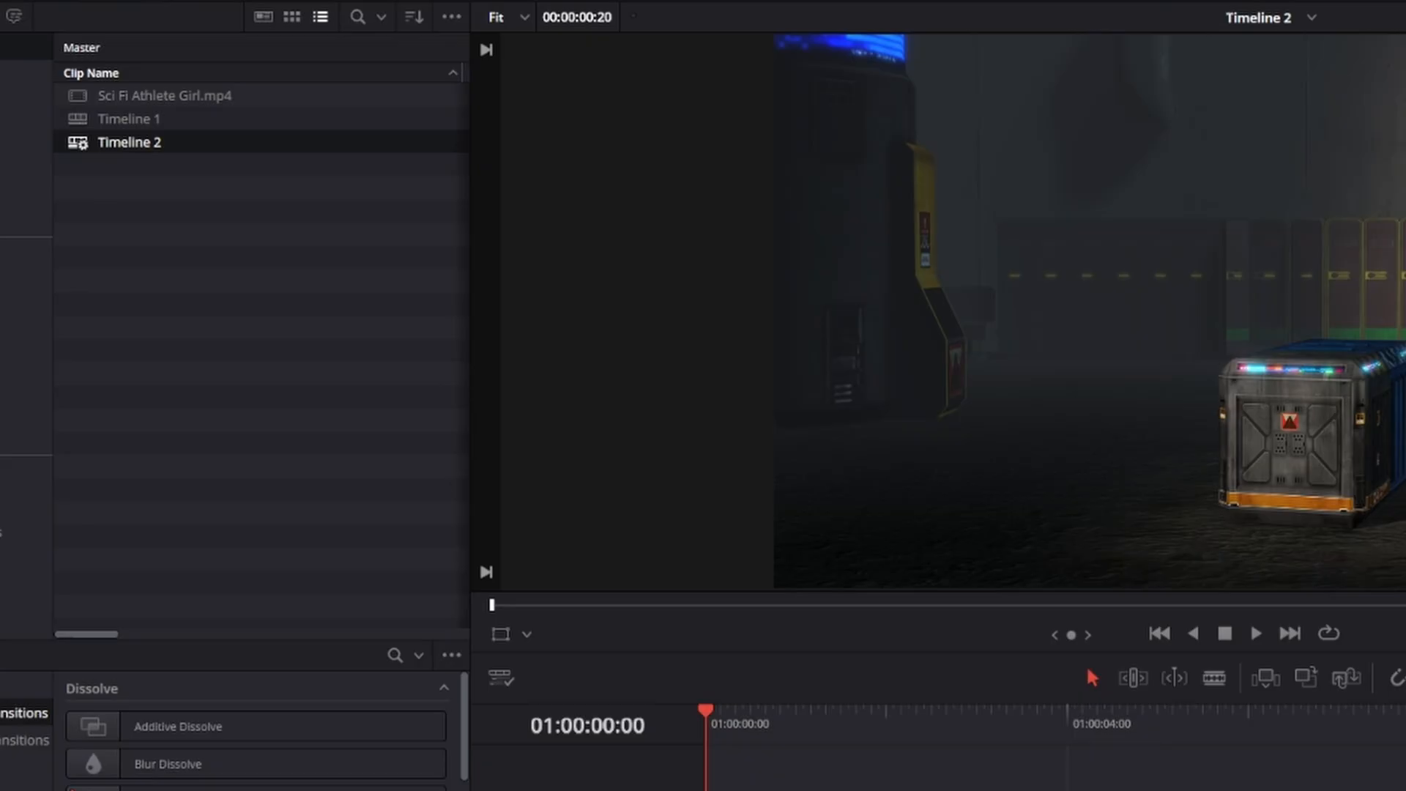
{"action": "right_click", "coordinate": [139, 142]}
{"action": "mouse_move", "coordinate": [219, 155]}
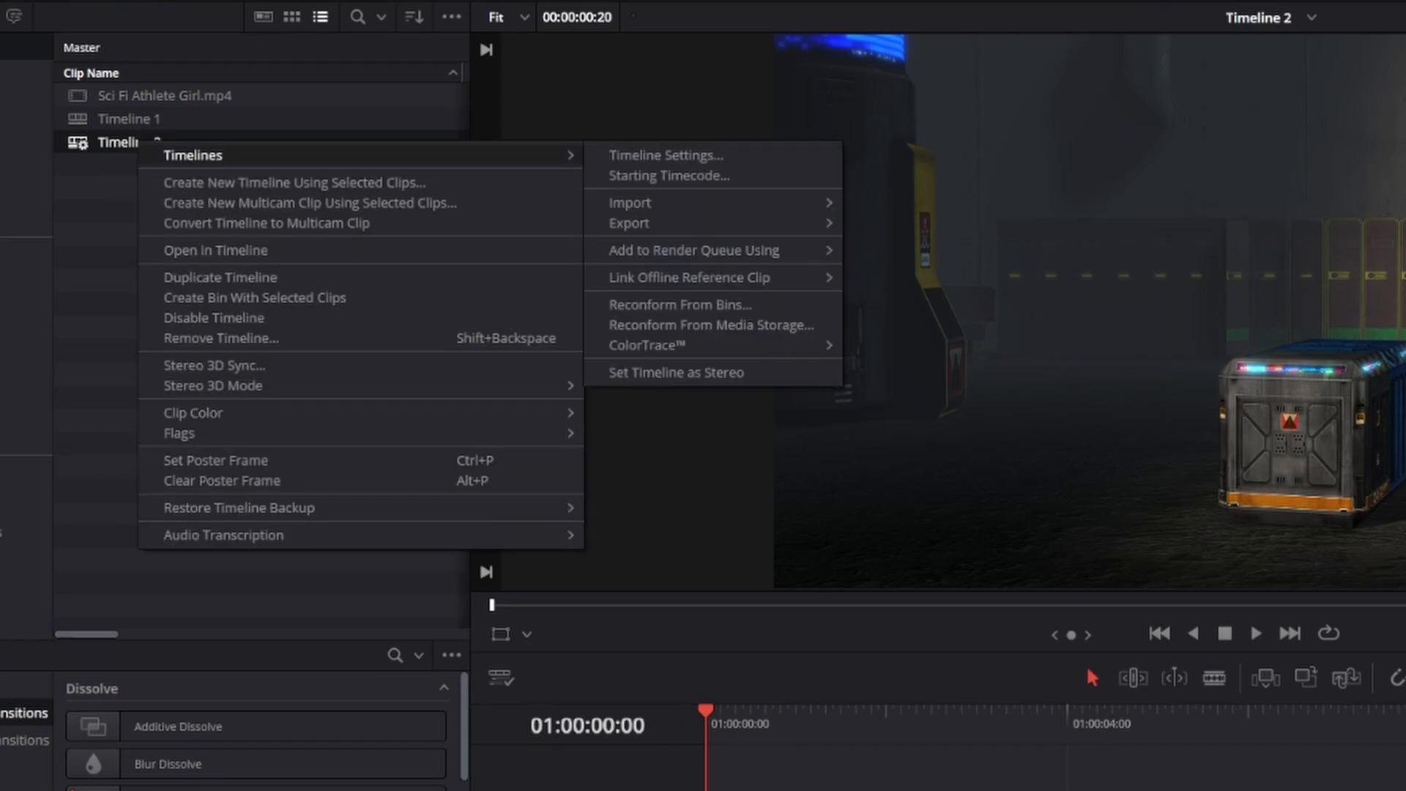
{"action": "left_click", "coordinate": [665, 155]}
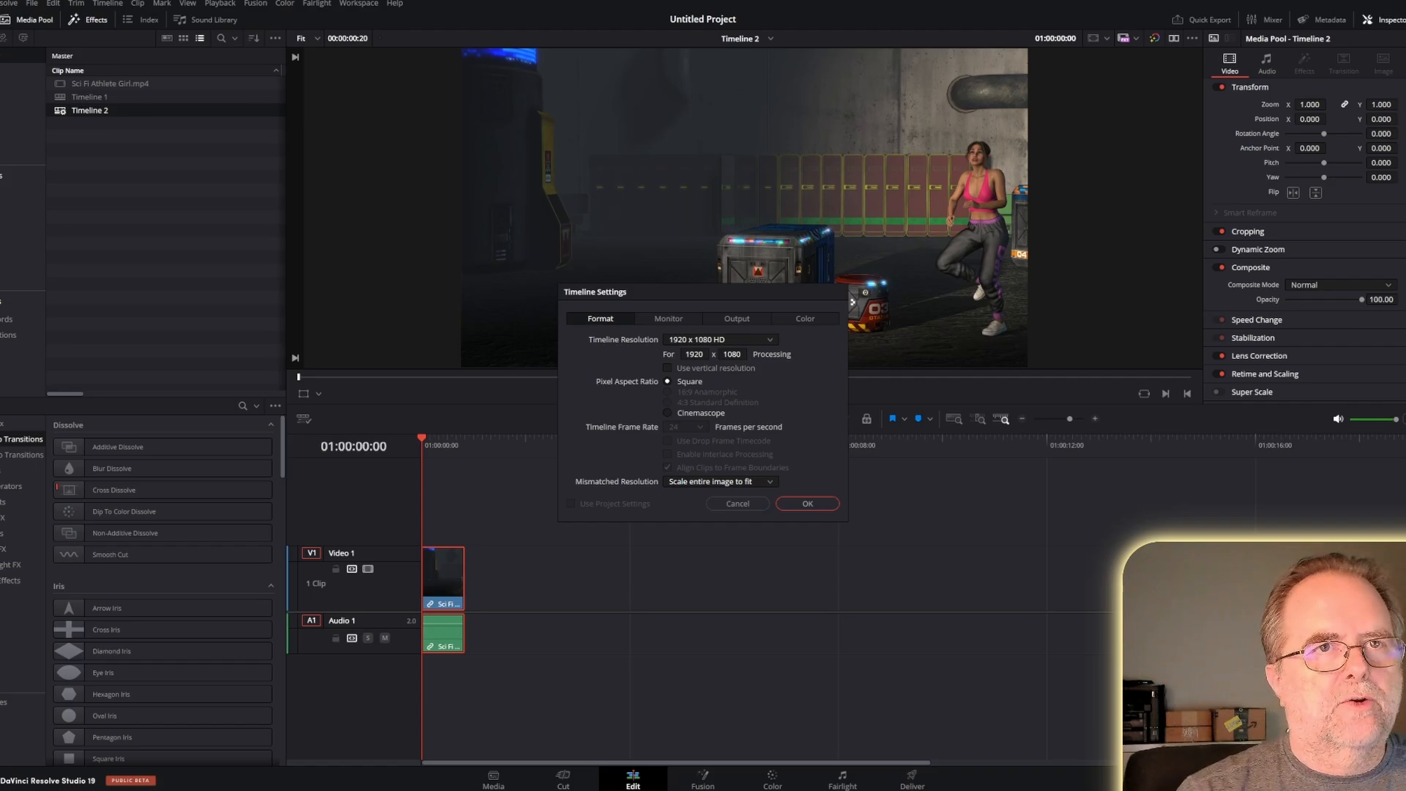
{"action": "key", "text": "Escape"}
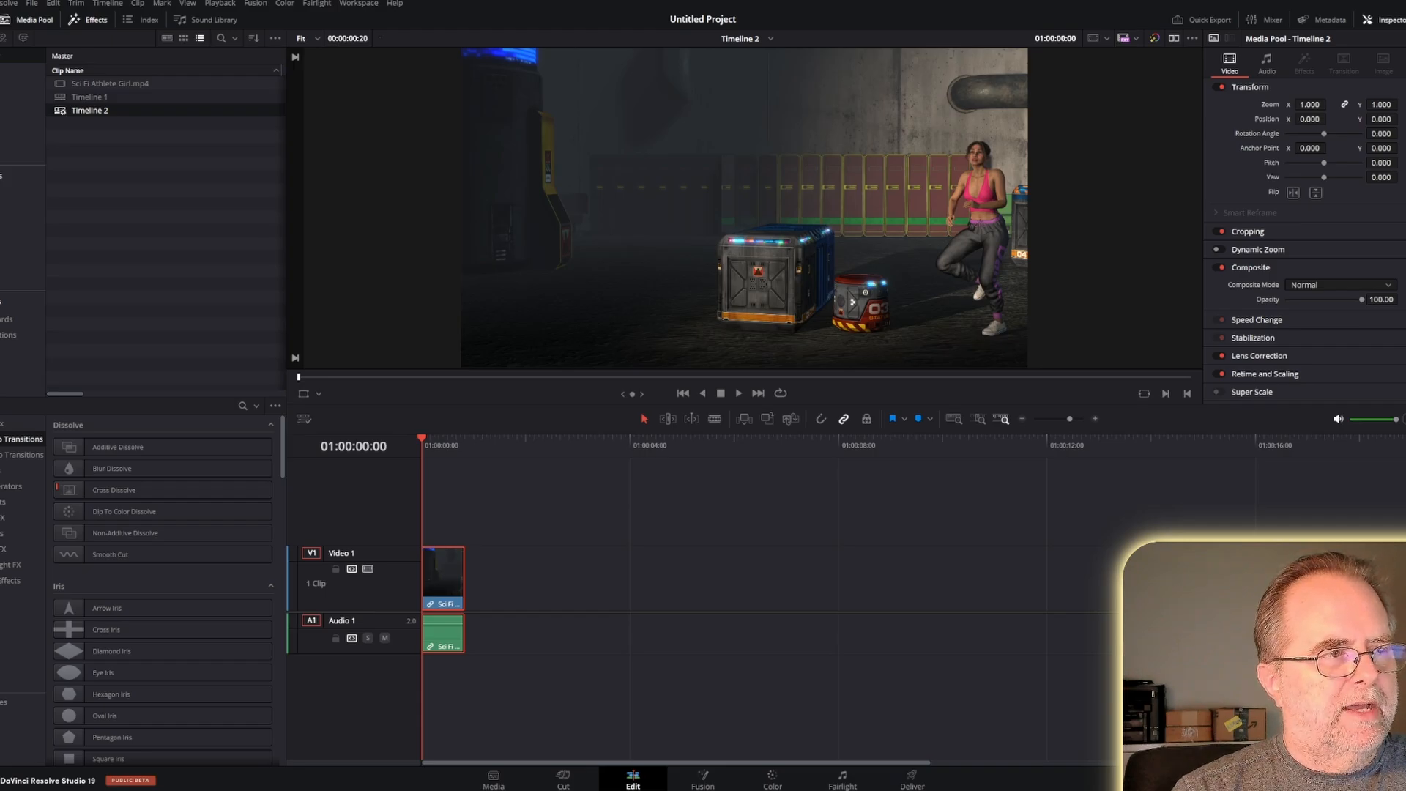
Play the Timeline 2 clip forward and backward to review its motion, and return the playhead to the start
{"action": "key", "text": "space"}
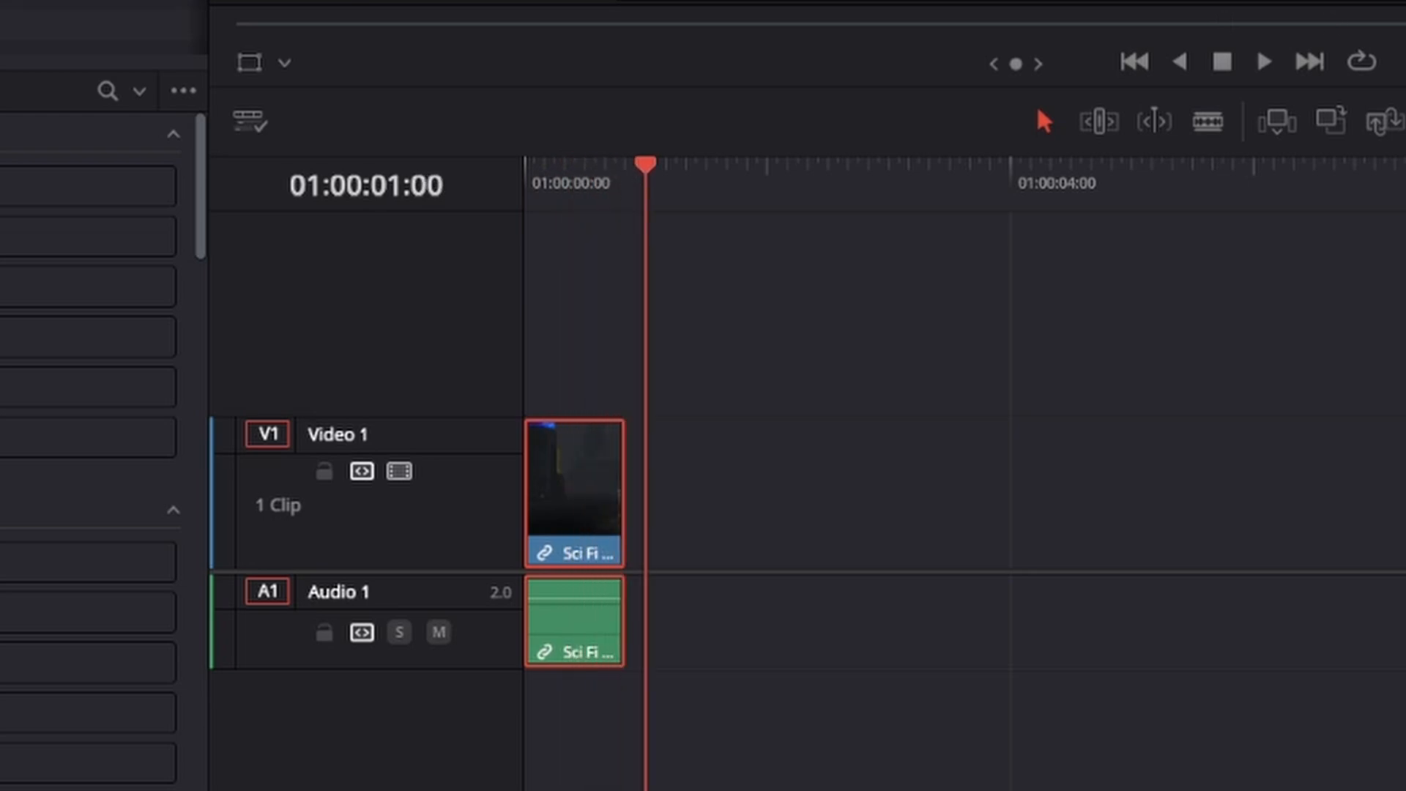
{"action": "key", "text": "j"}
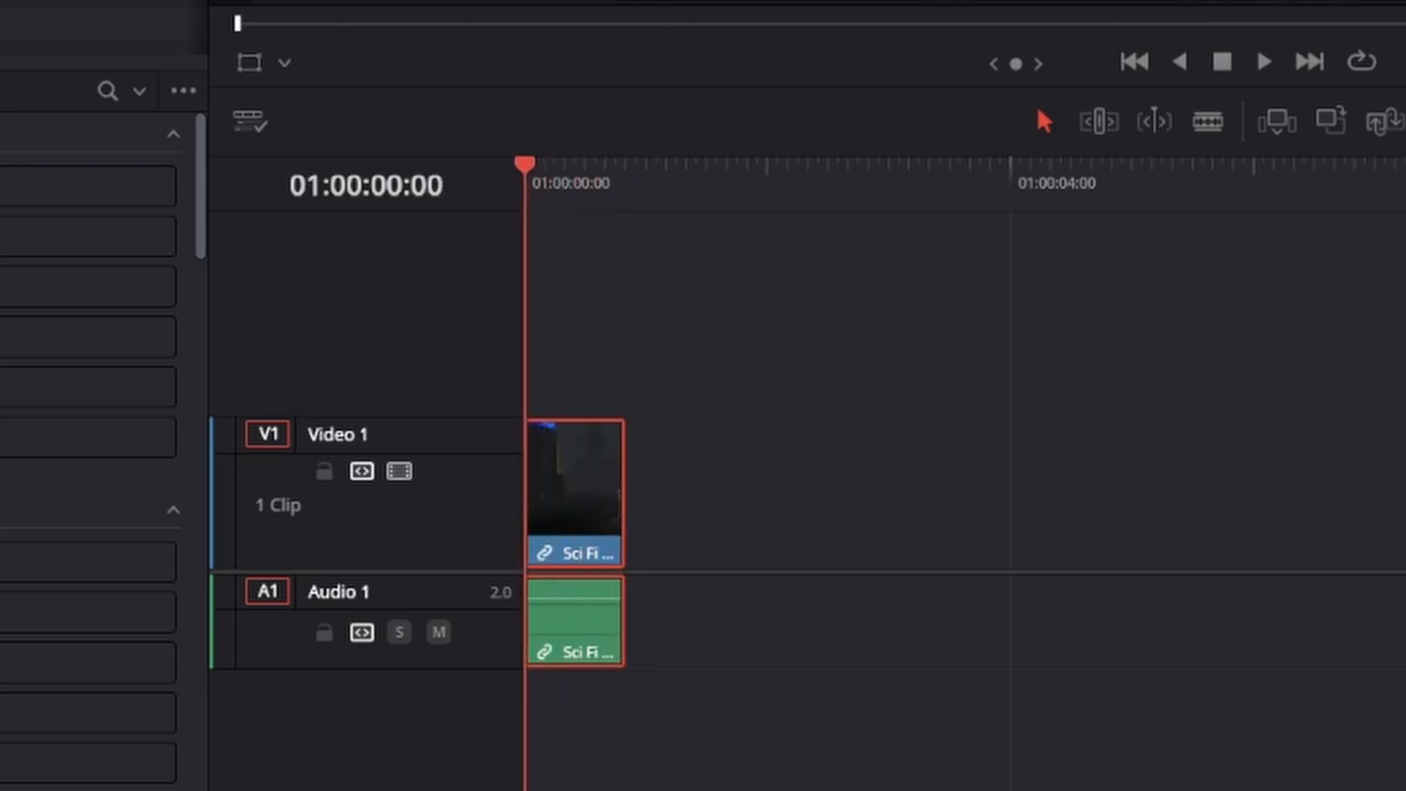
{"action": "key", "text": "l"}
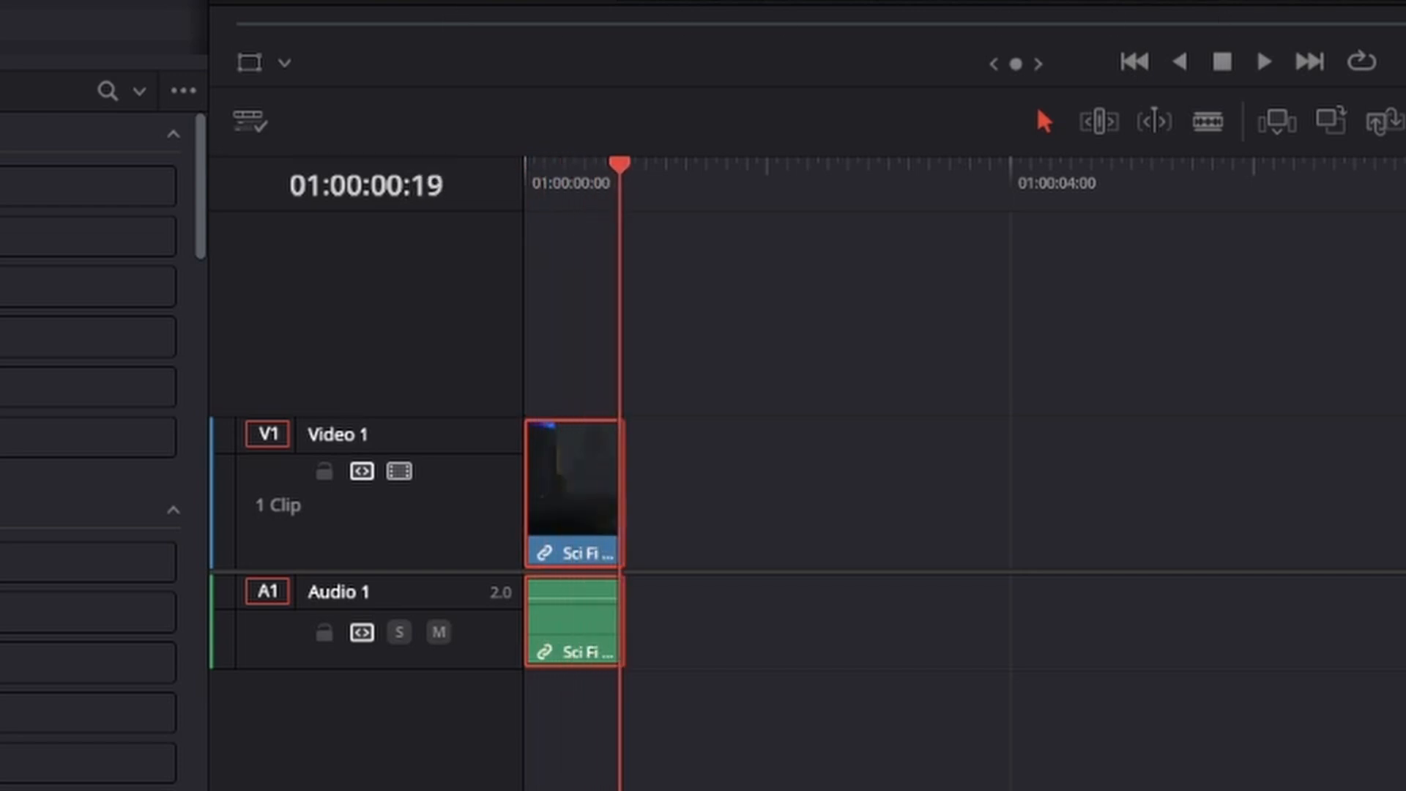
{"action": "key", "text": "j"}
{"action": "key", "text": "l"}
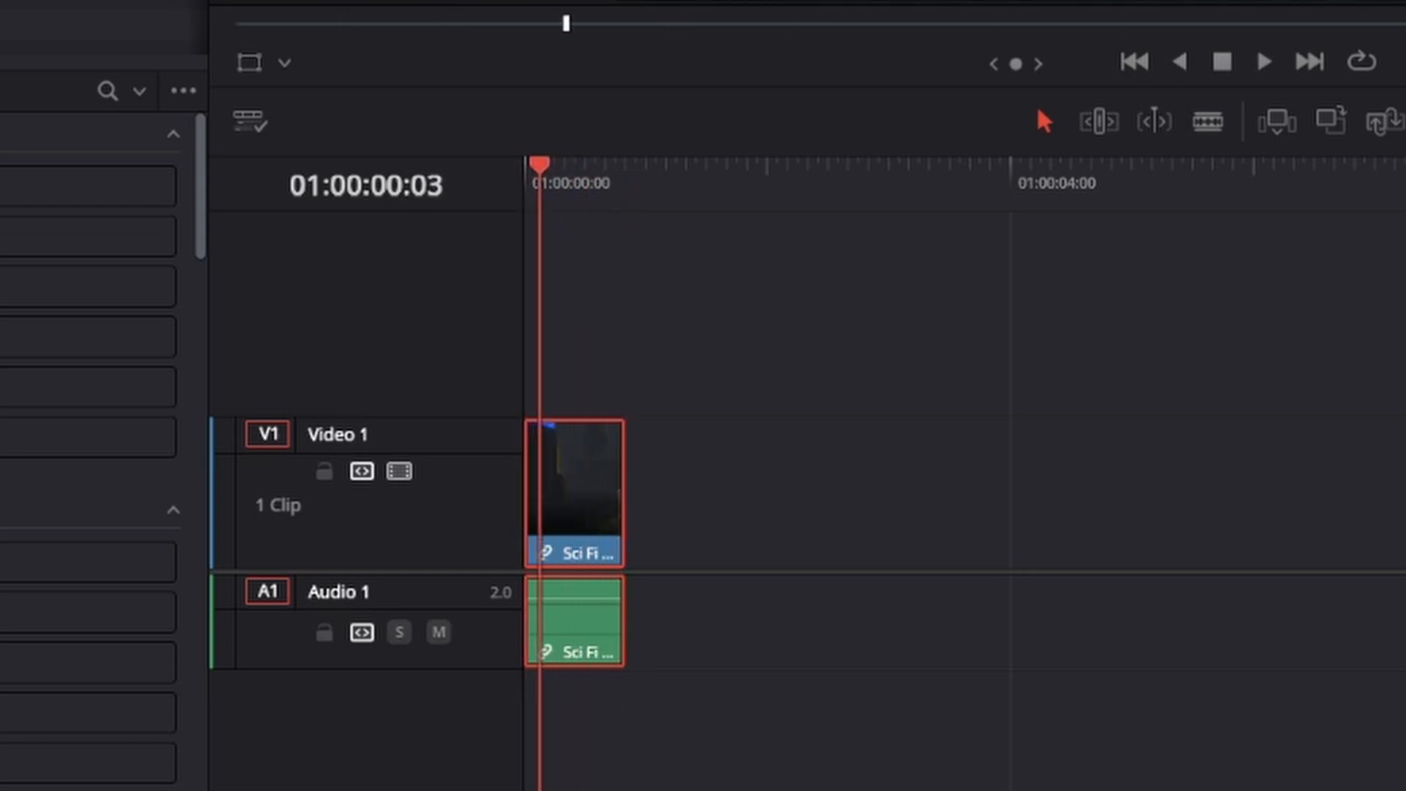
{"action": "mouse_move", "coordinate": [539, 164]}
{"action": "left_mouse_down"}
{"action": "mouse_move", "coordinate": [643, 165]}
{"action": "mouse_move", "coordinate": [525, 165]}
{"action": "left_mouse_up"}
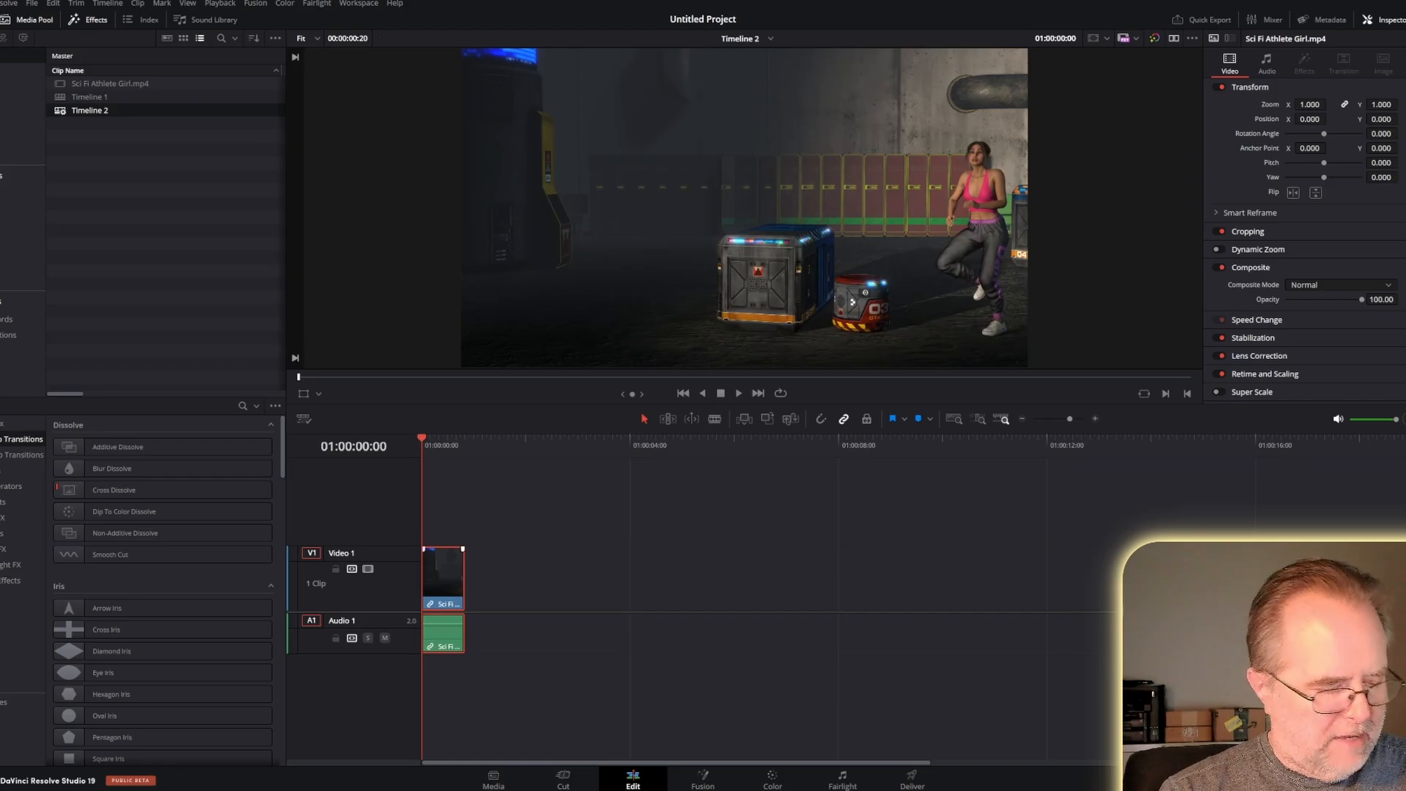
Retime the clip in Timeline 2 to 30% speed, hide the retime controls, and play the slowed clip
{"action": "key", "text": "ctrl+r"}
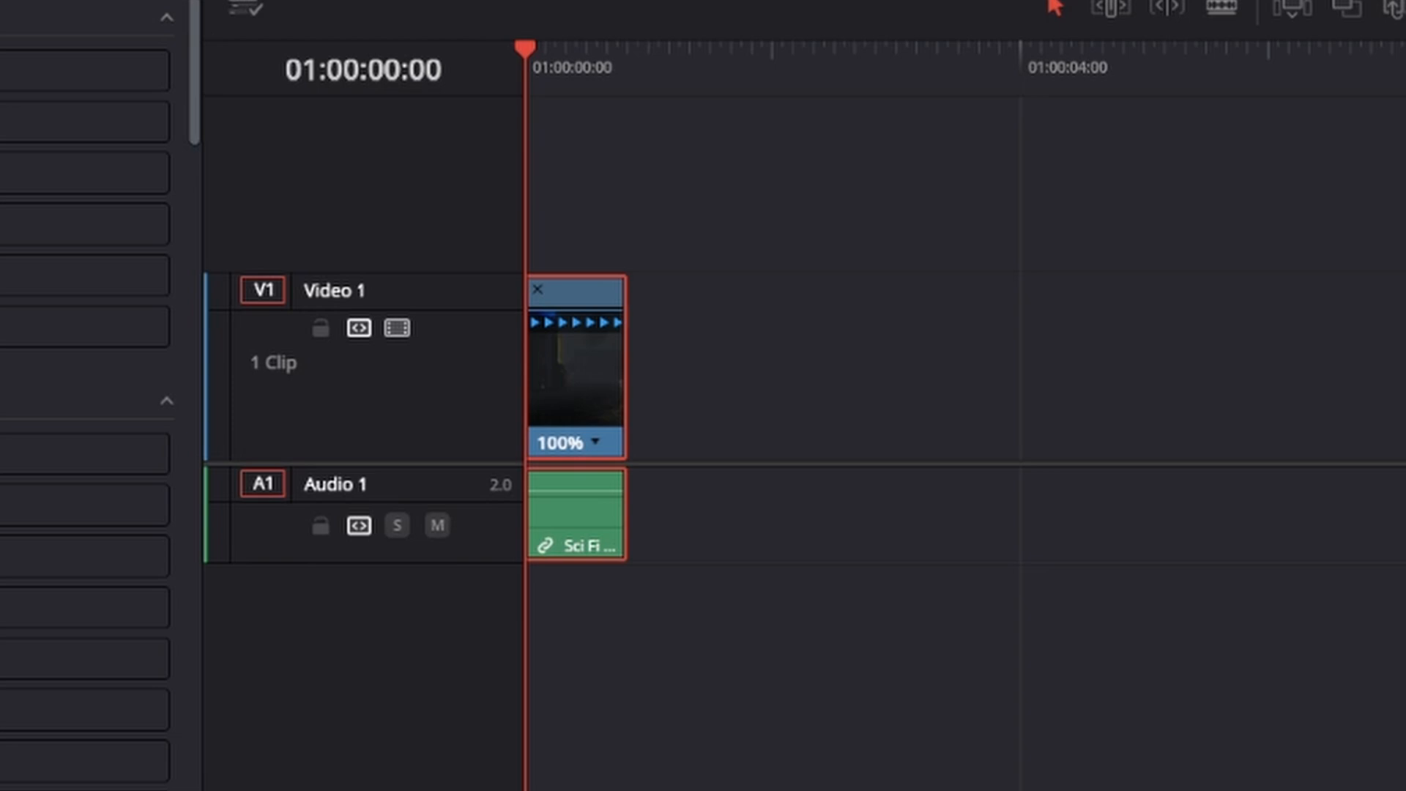
{"action": "left_click_drag", "start_coordinate": [624, 292], "coordinate": [862, 293]}
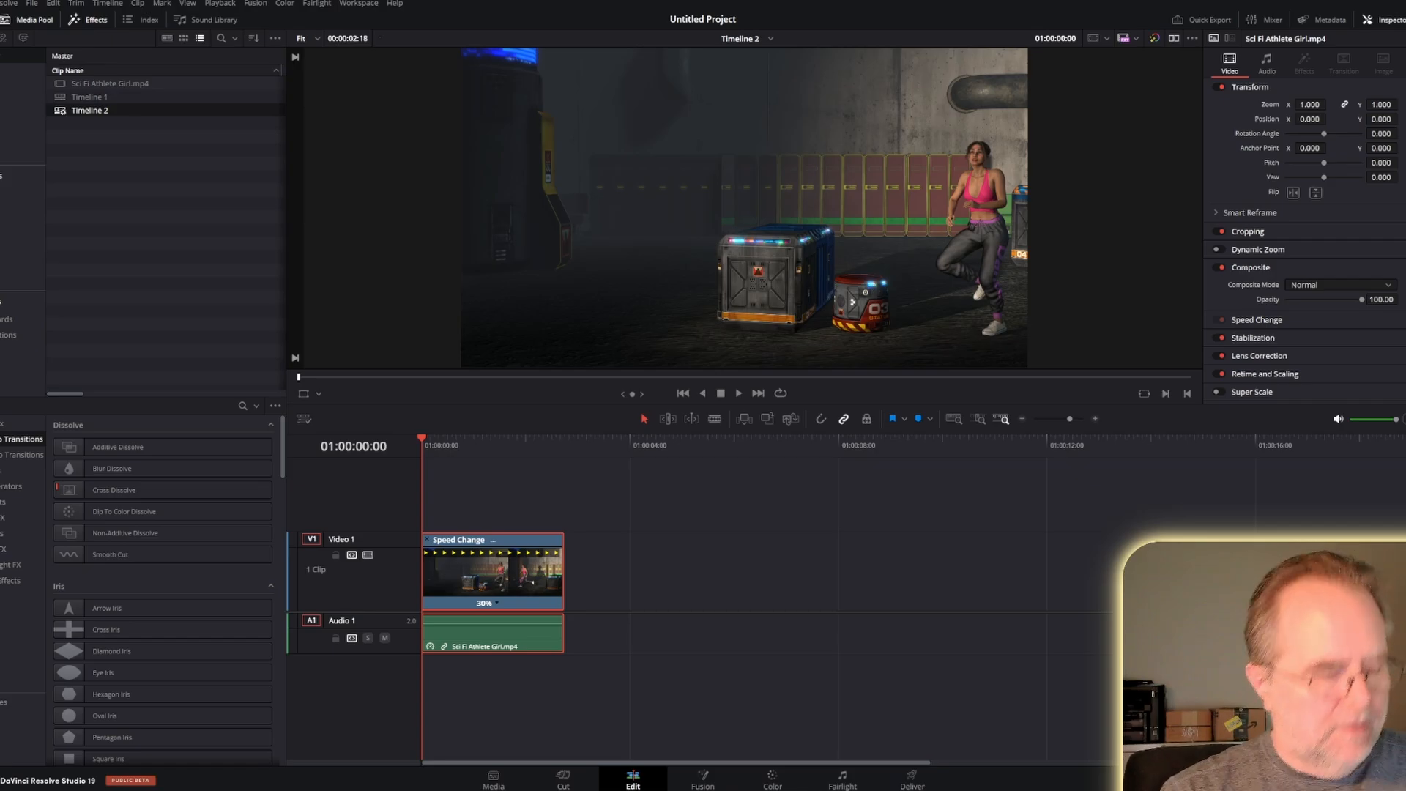
{"action": "key", "text": "ctrl+r"}
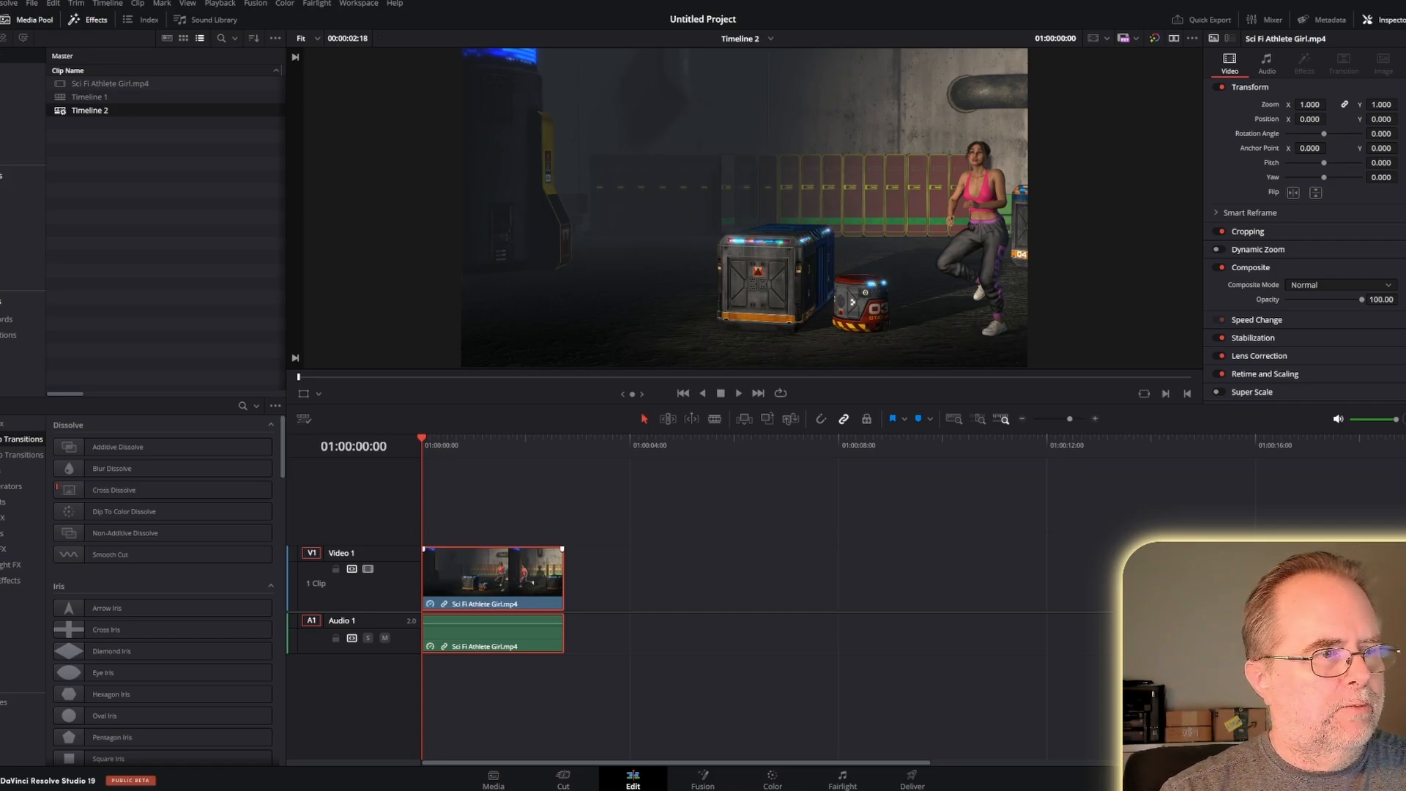
{"action": "key", "text": "space"}
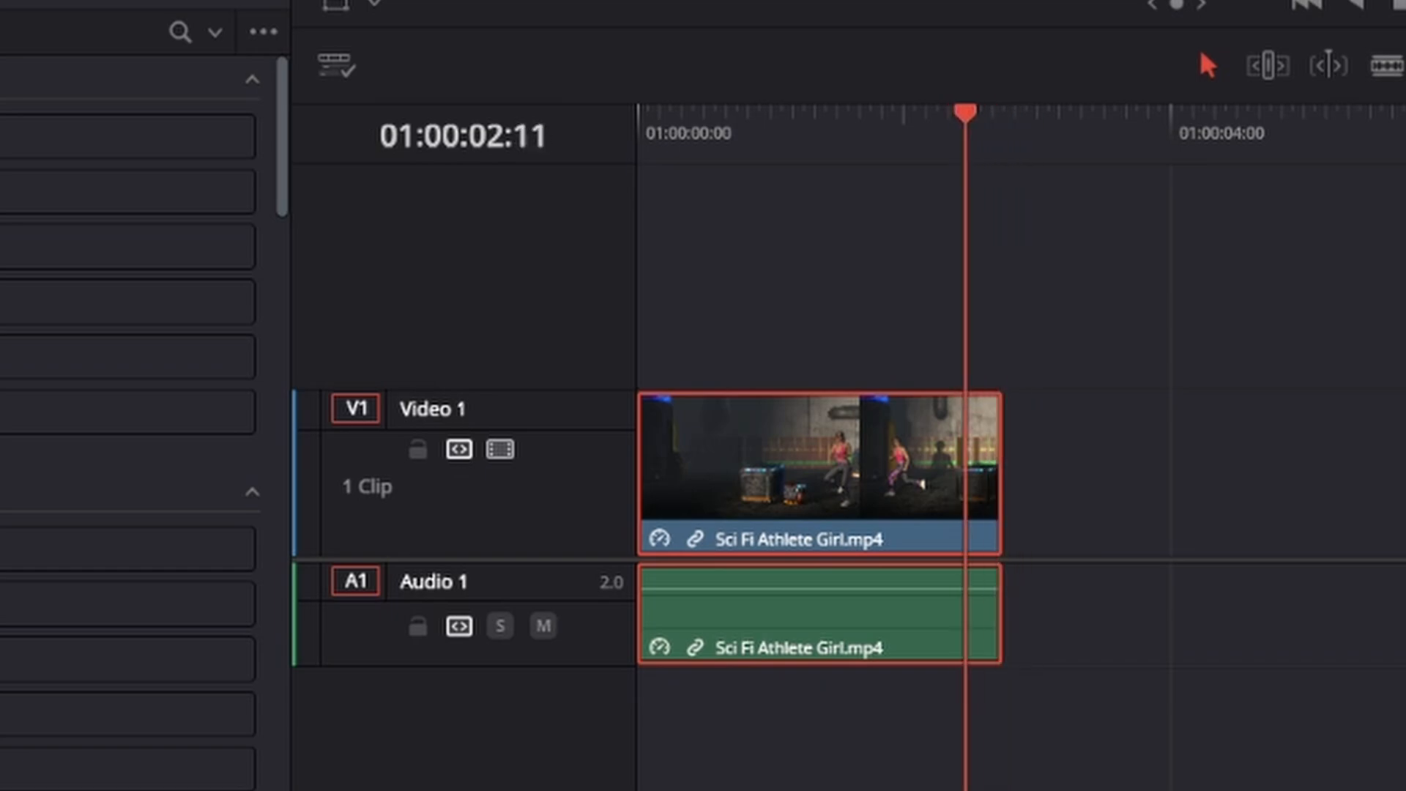
Scrub through the slowed clip in Timeline 2 to review its motion and return the playhead to the start
{"action": "left_click_drag", "start_coordinate": [965, 113], "coordinate": [638, 112]}
{"action": "left_click_drag", "start_coordinate": [422, 438], "coordinate": [524, 438]}
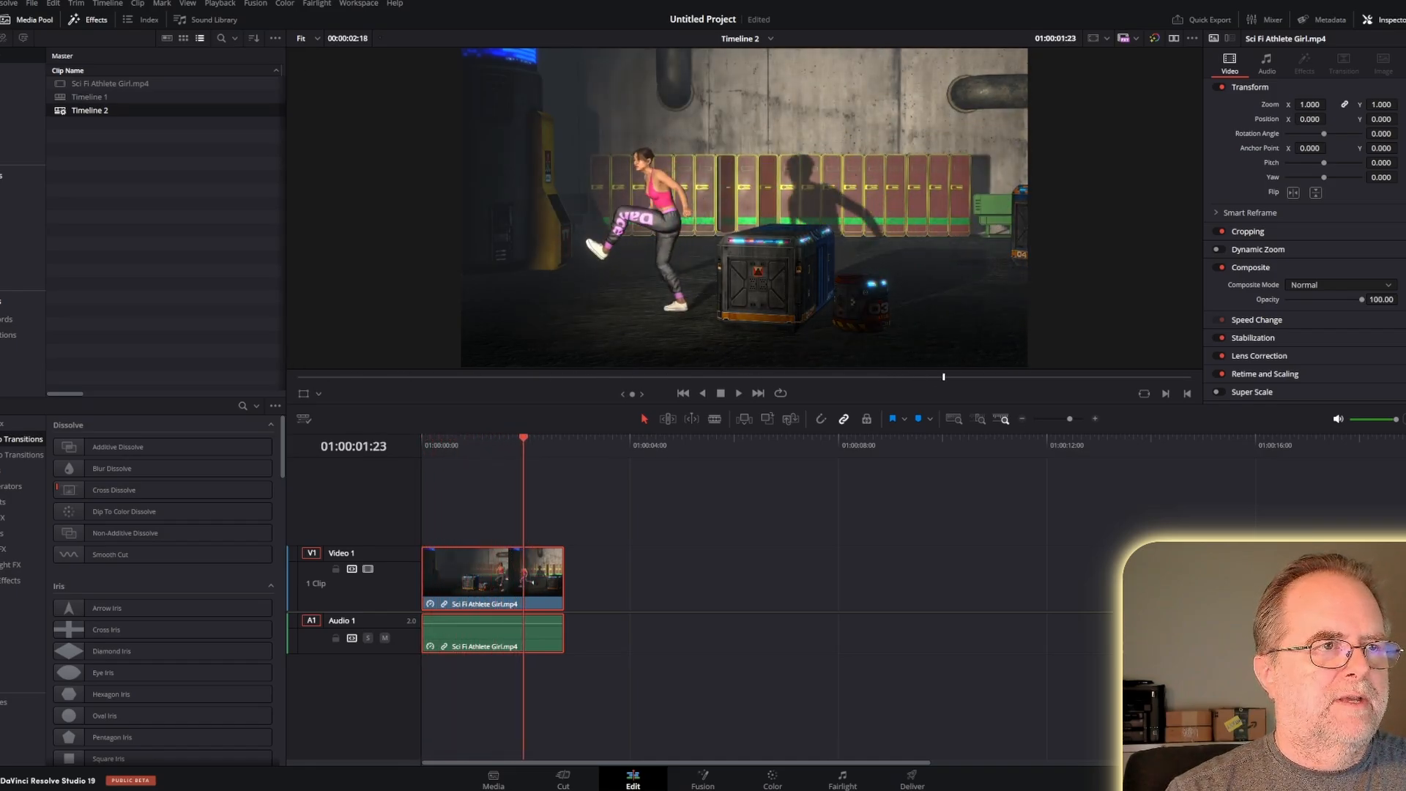
{"action": "key", "text": "Home"}
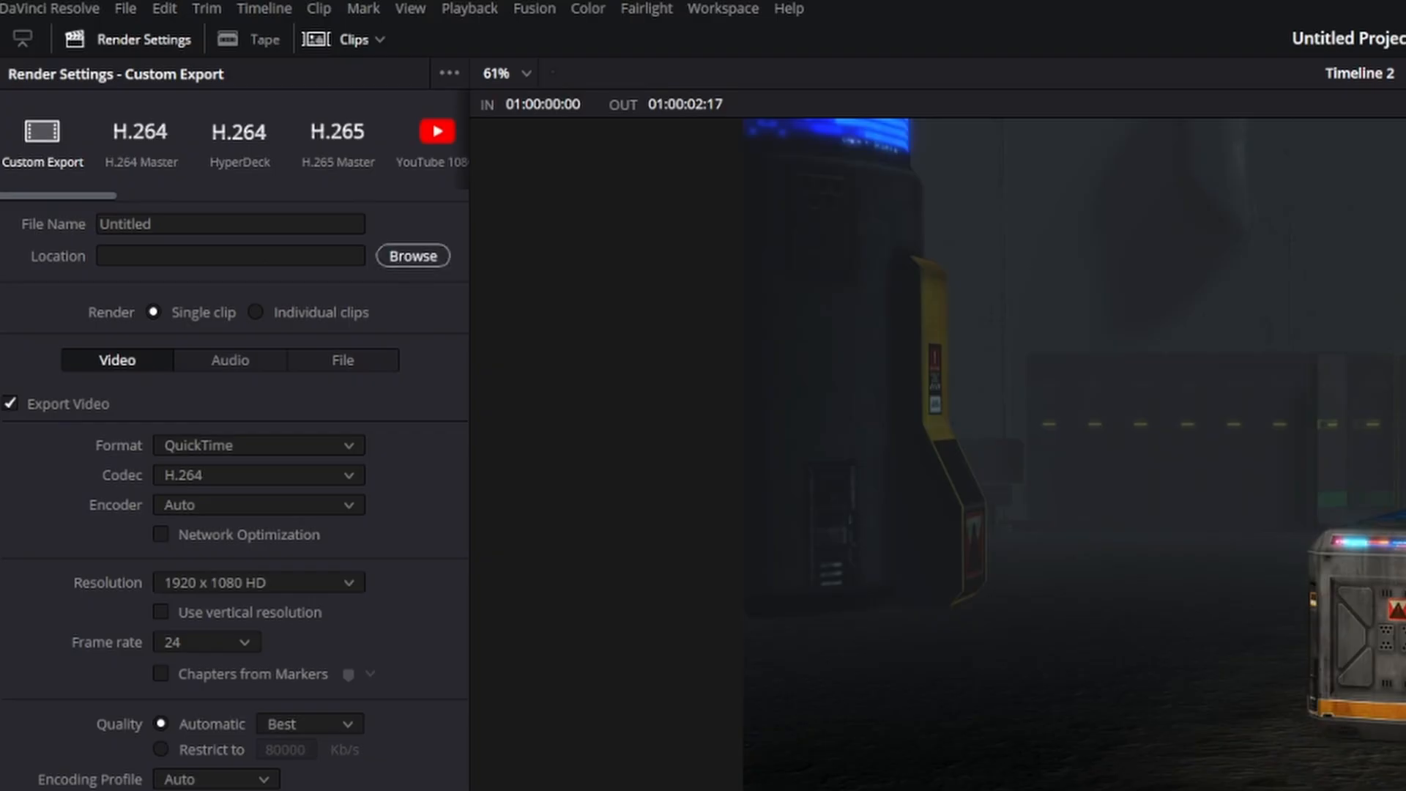
Set the render location to E:\Renders\test and the output file name to test
{"action": "left_click", "coordinate": [189, 138]}
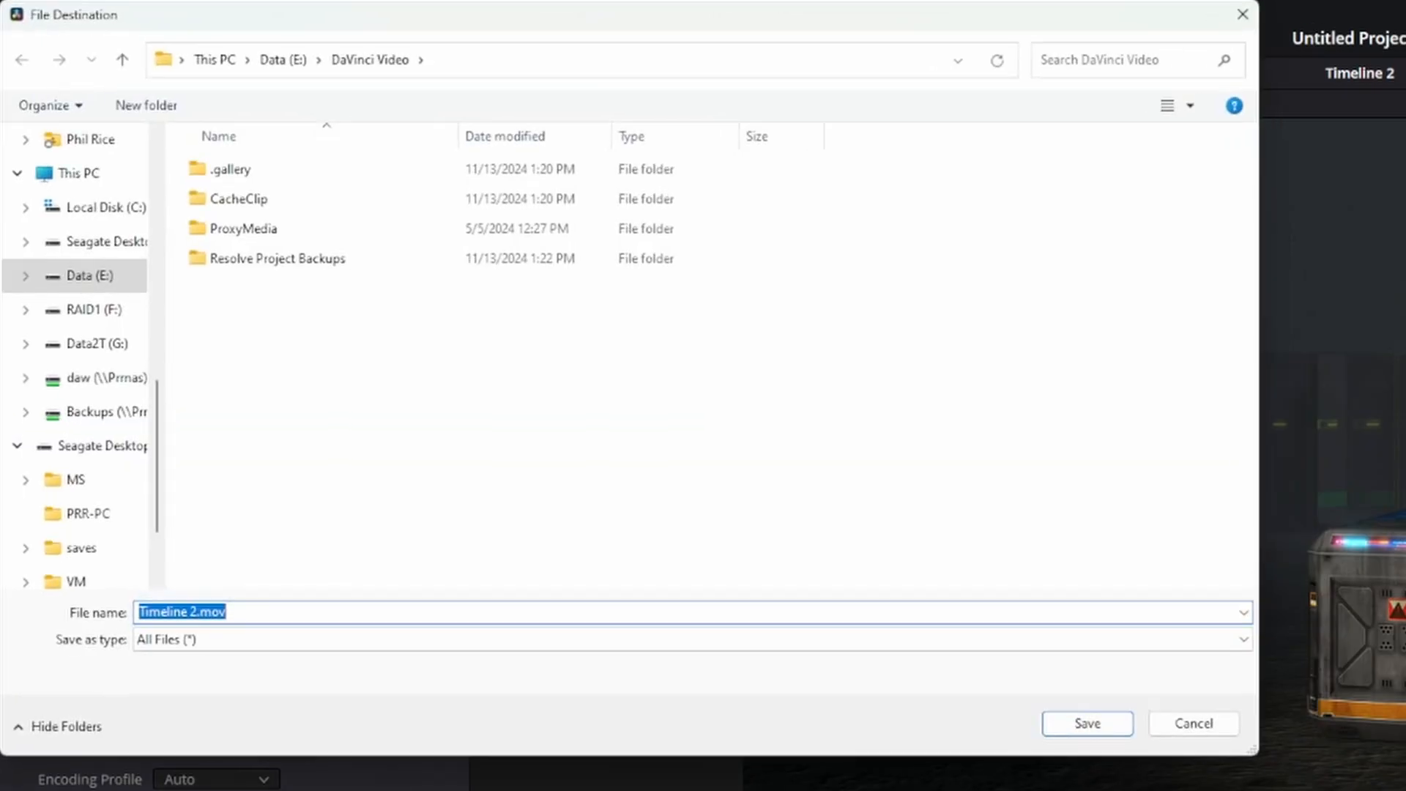
{"action": "left_click", "coordinate": [283, 59]}
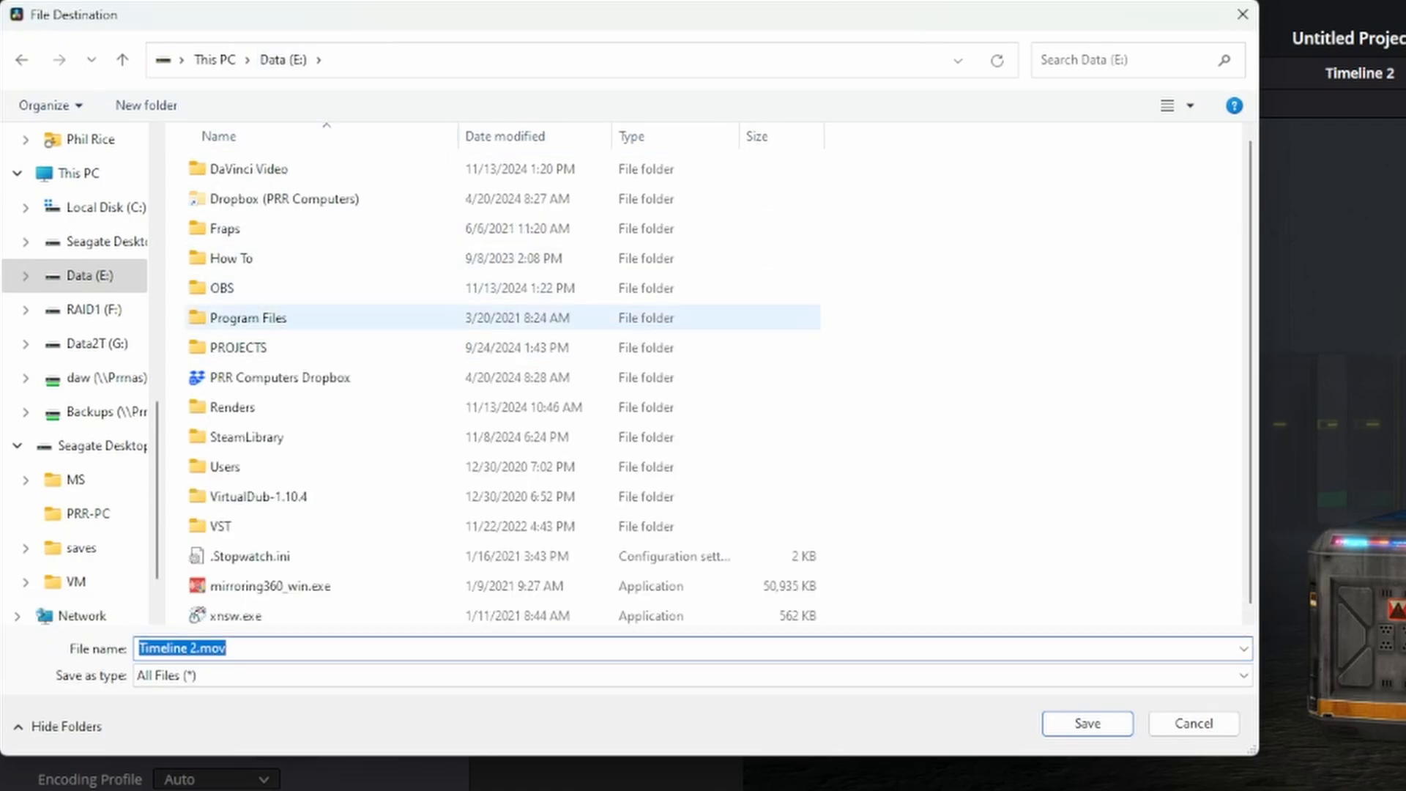
{"action": "double_click", "coordinate": [232, 406]}
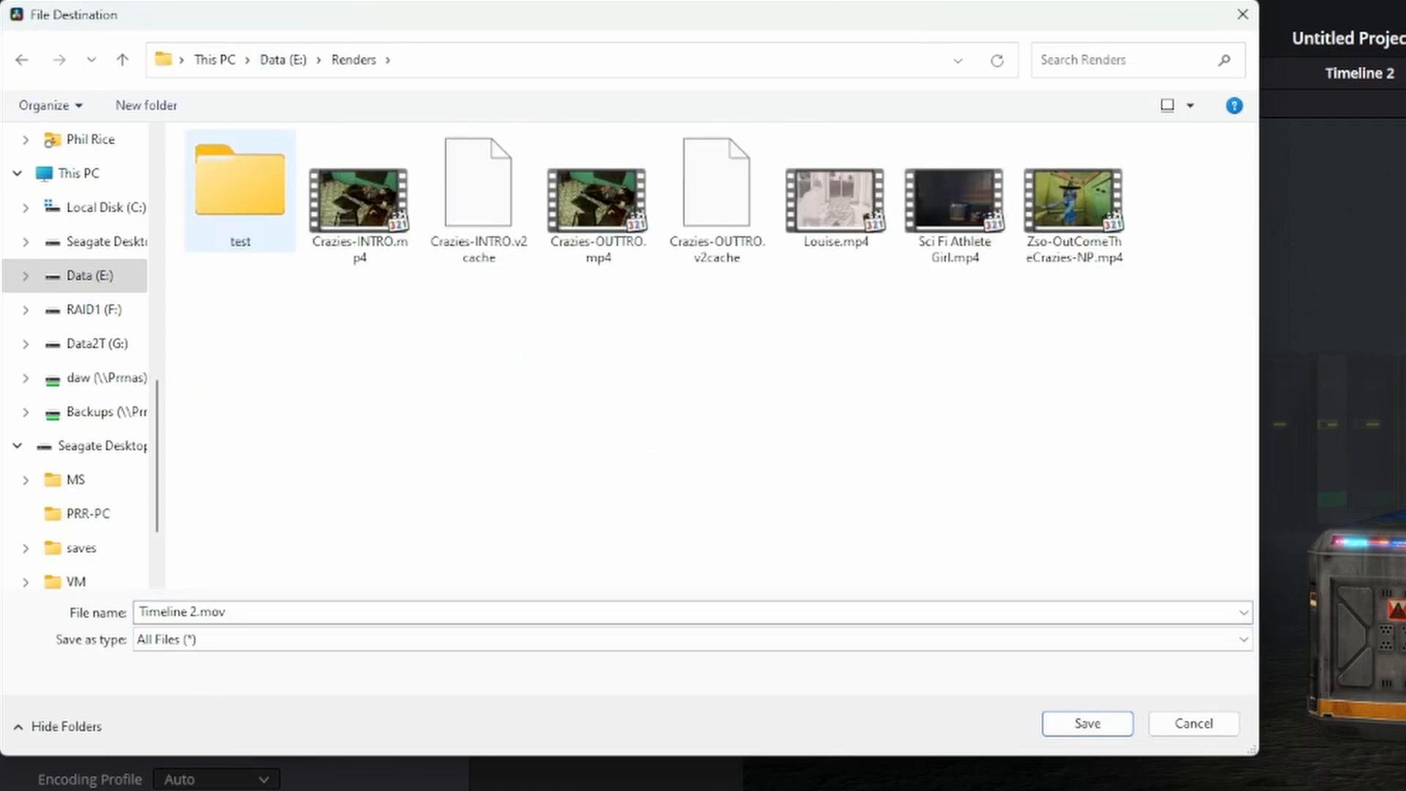
{"action": "double_click", "coordinate": [241, 190]}
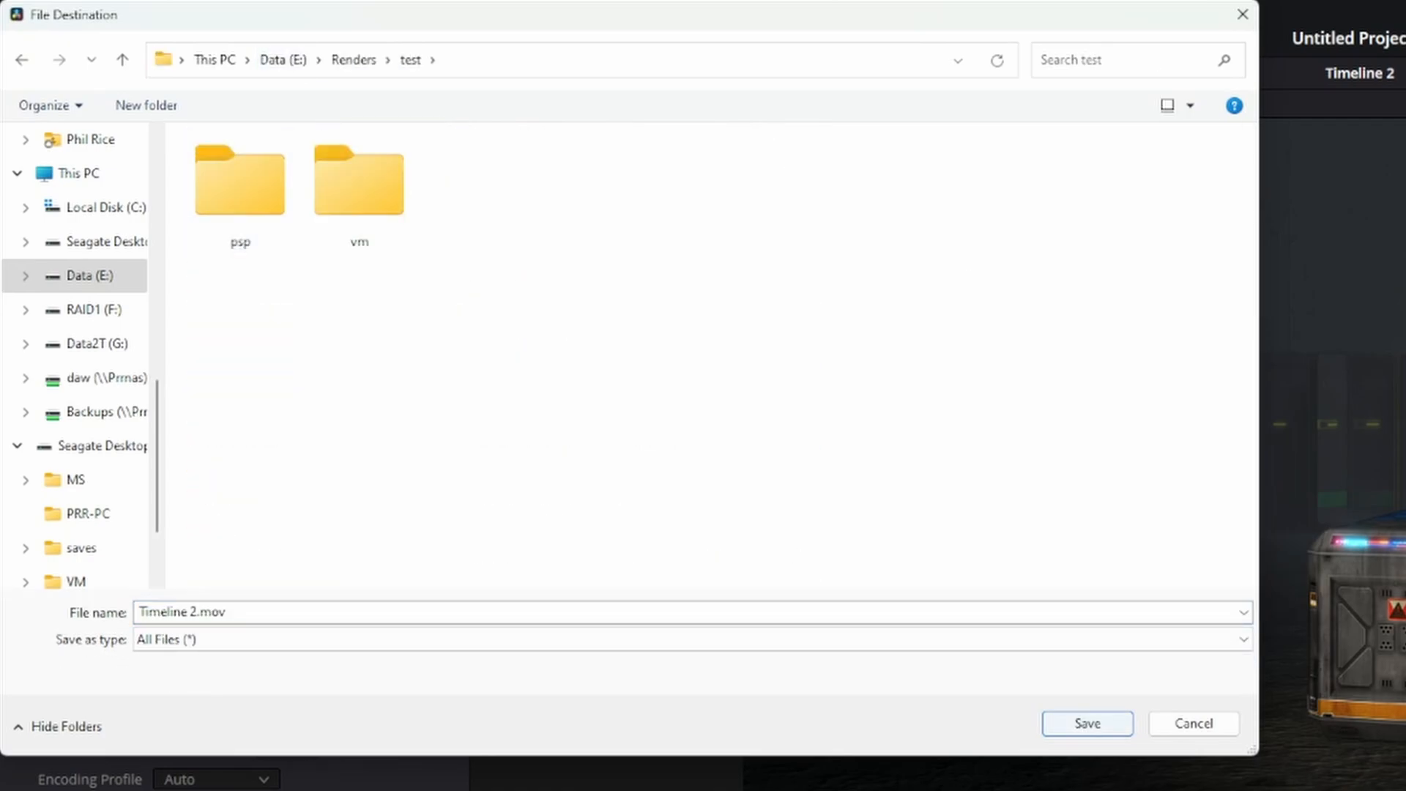
{"action": "left_click", "coordinate": [1088, 722]}
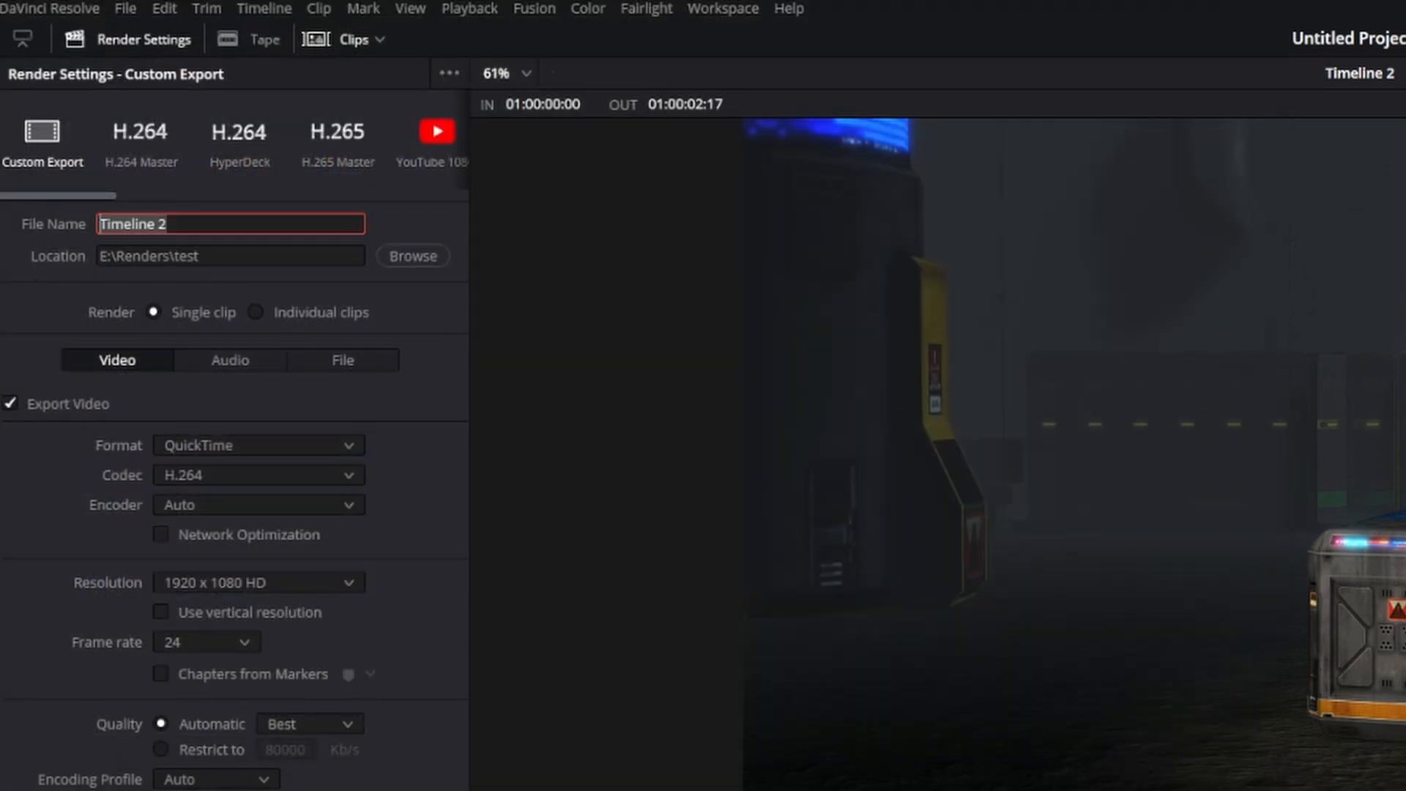
{"action": "type", "text": "test"}
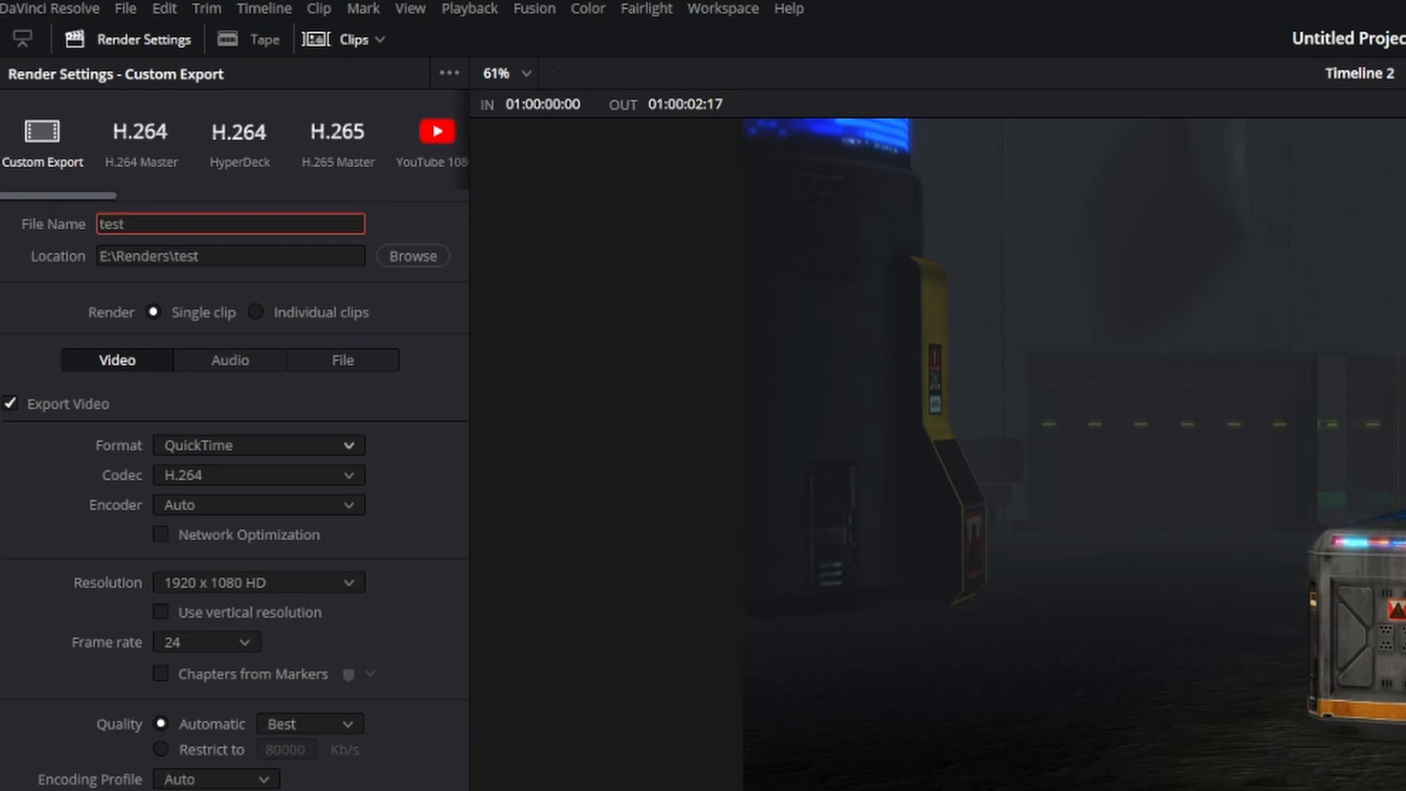
Look through the available export formats and set the render format to PNG
{"action": "left_click", "coordinate": [349, 445]}
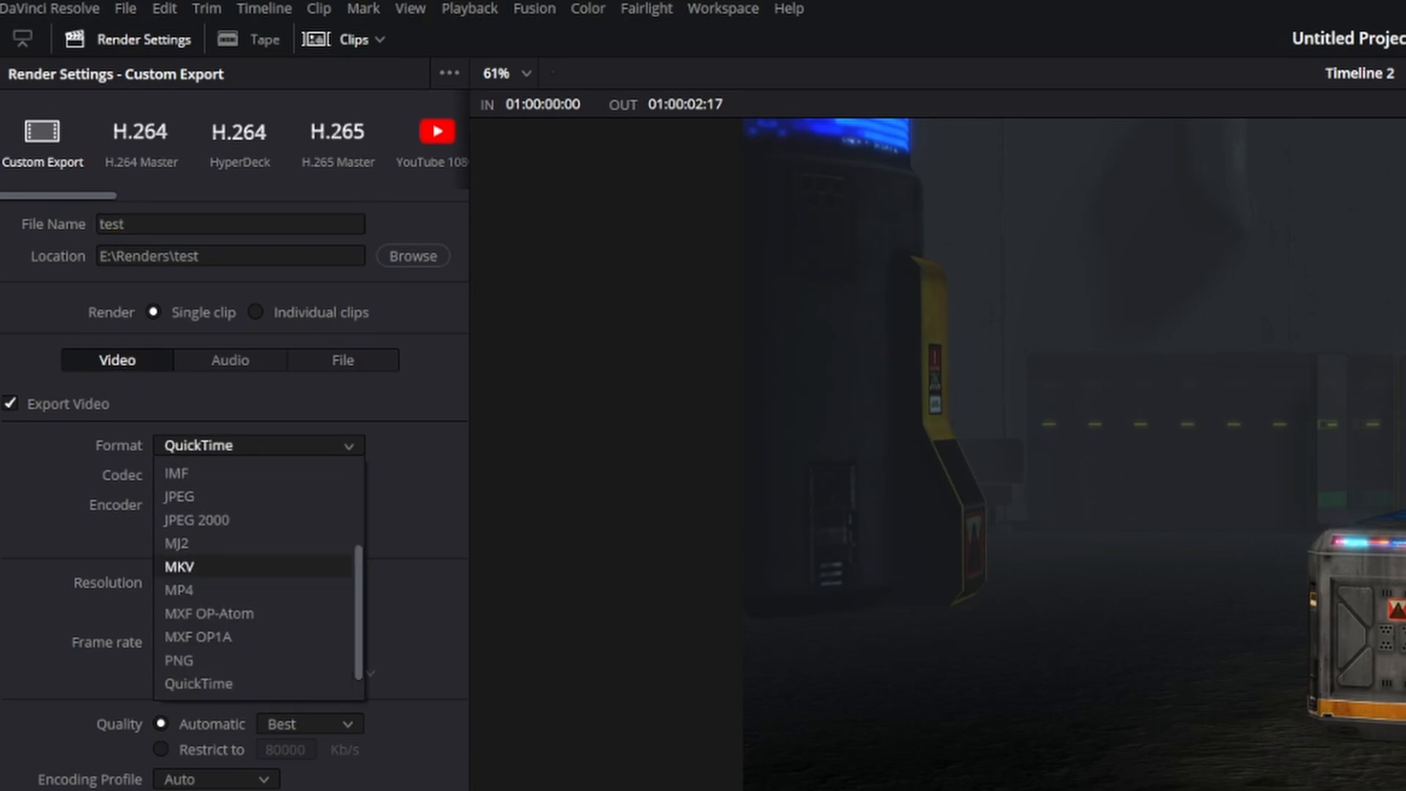
{"action": "scroll", "coordinate": [256, 578], "scroll_direction": "up", "scroll_amount": 3}
{"action": "scroll", "coordinate": [256, 578], "scroll_direction": "down", "scroll_amount": 4}
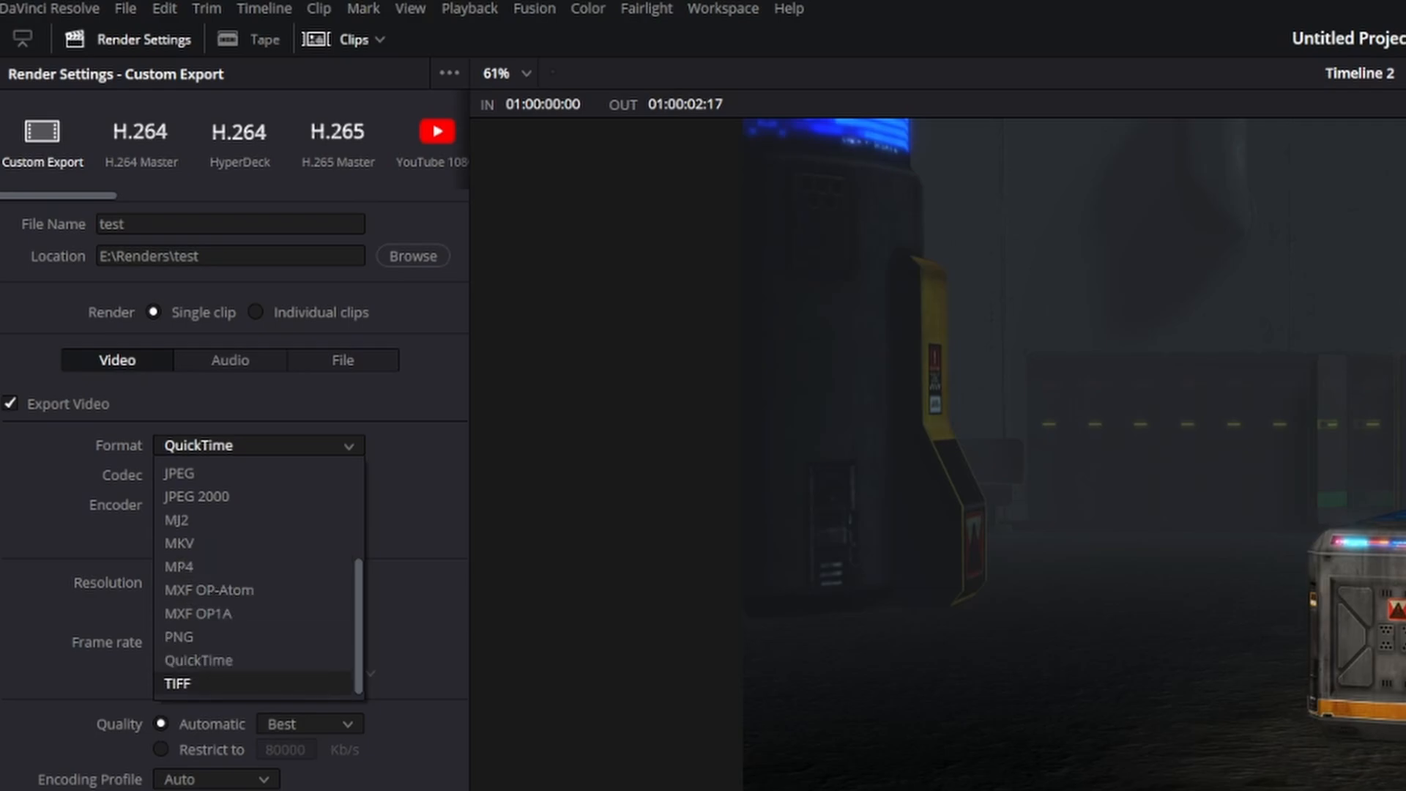
{"action": "scroll", "coordinate": [257, 579], "scroll_direction": "up", "scroll_amount": 3}
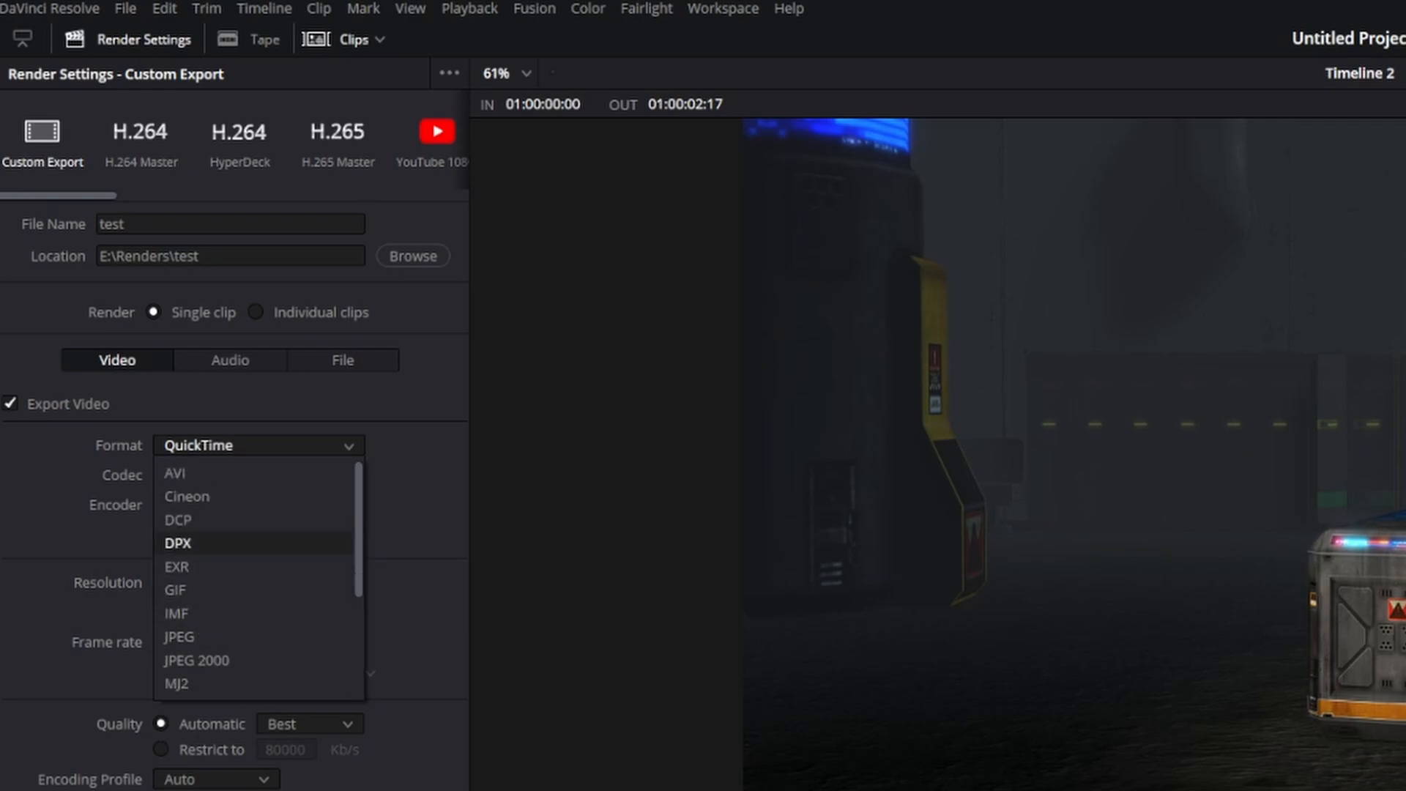
{"action": "scroll", "coordinate": [256, 578], "scroll_direction": "down", "scroll_amount": 5}
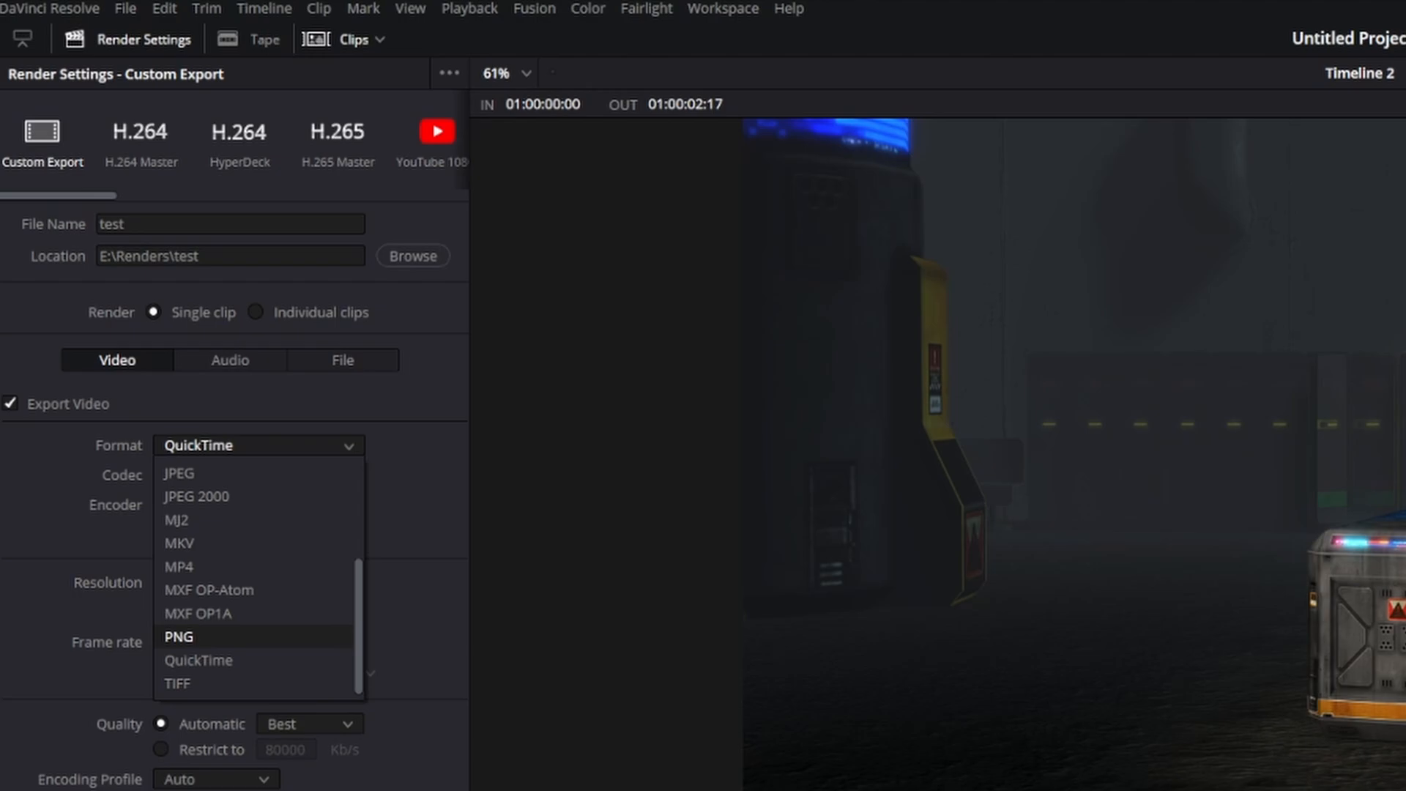
{"action": "left_click", "coordinate": [178, 637]}
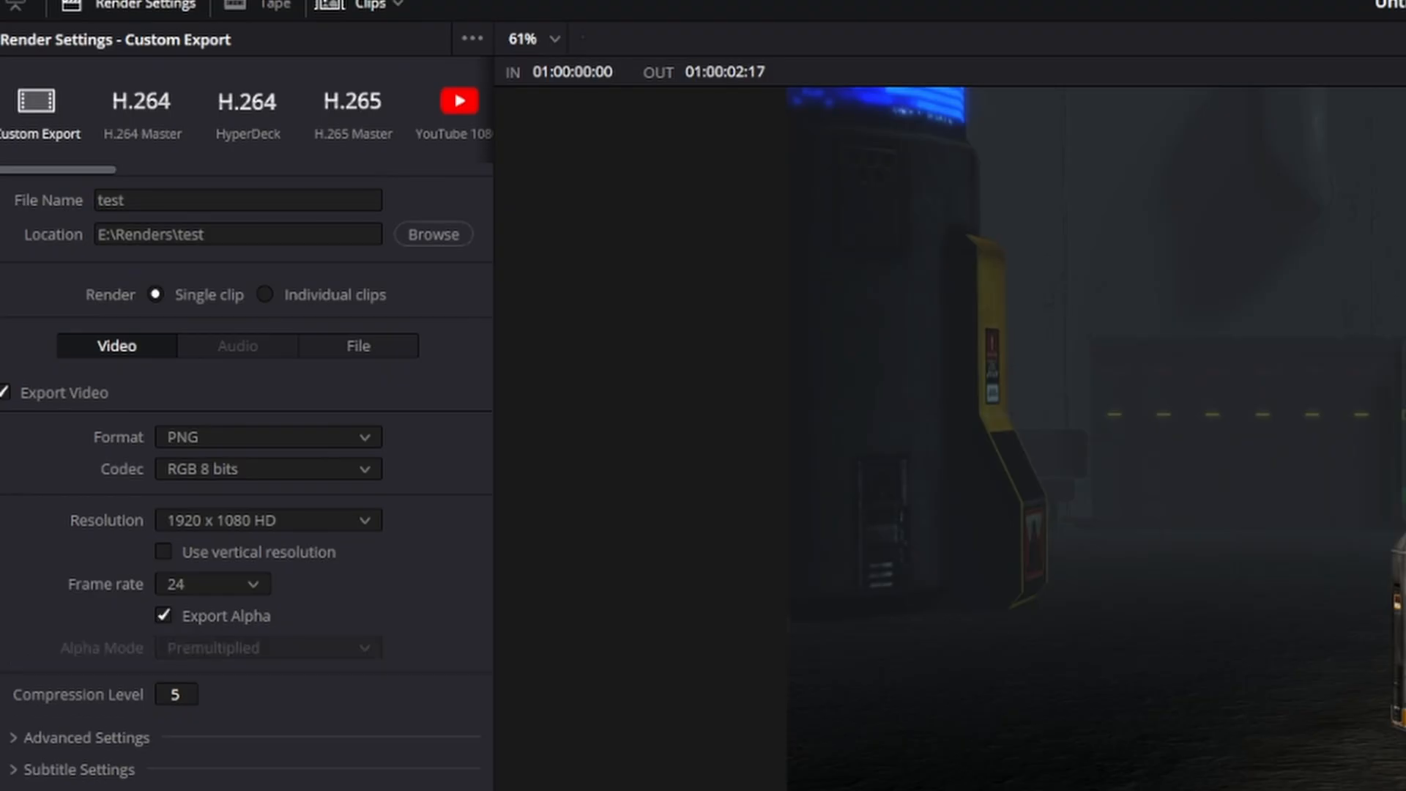
Turn off alpha export and set the frame rate to 24, leaving the resolution at 1920 x 1080 HD
{"action": "left_click", "coordinate": [163, 616]}
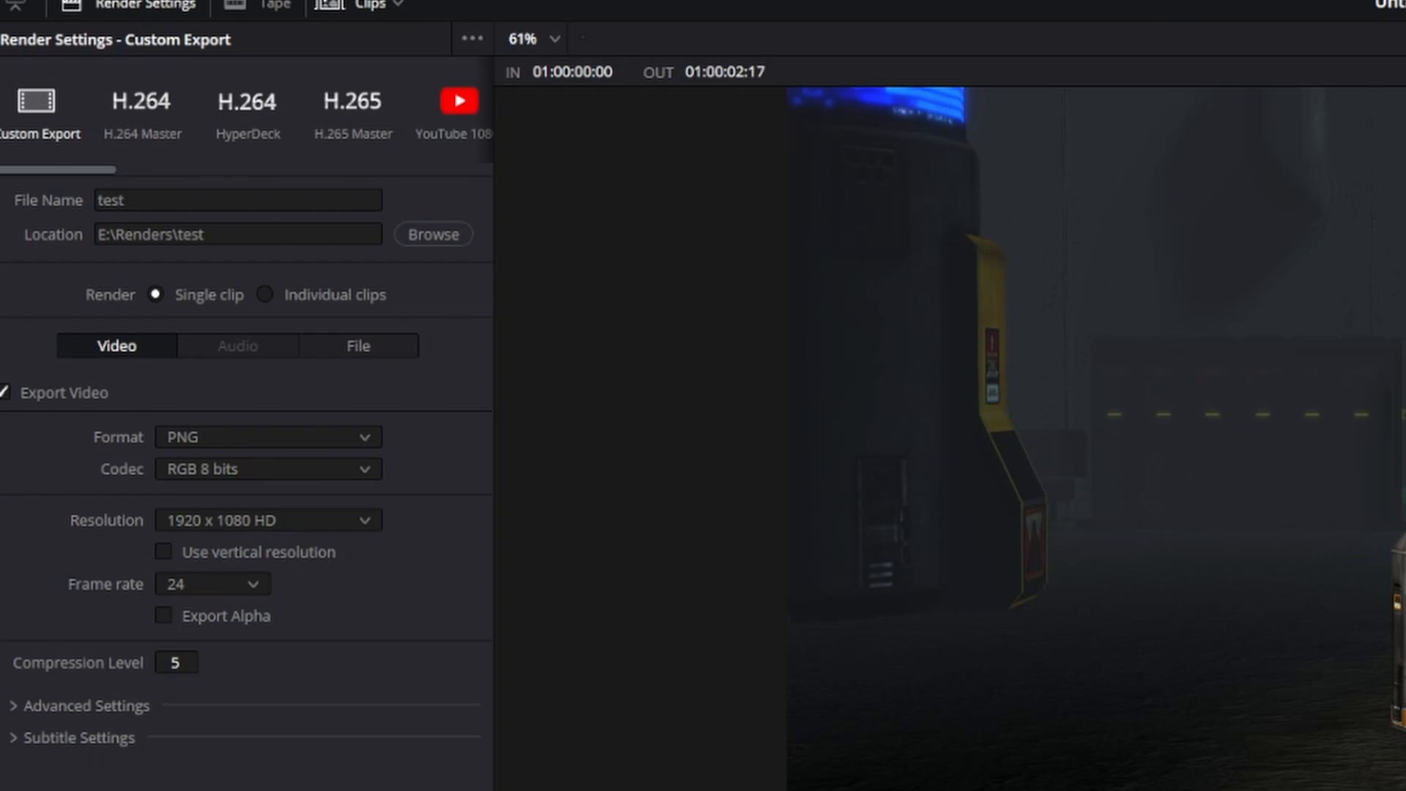
{"action": "left_click", "coordinate": [253, 584]}
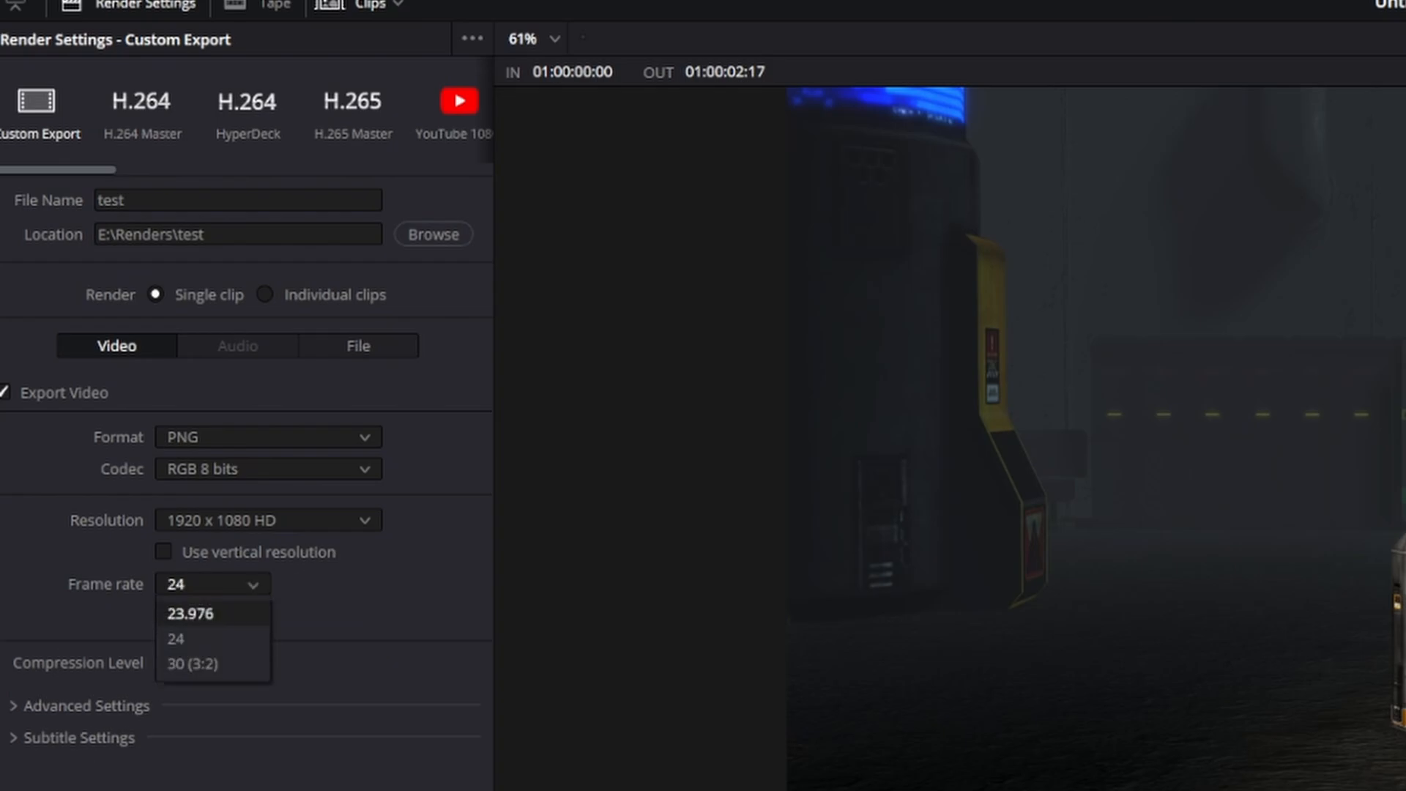
{"action": "left_click", "coordinate": [212, 639]}
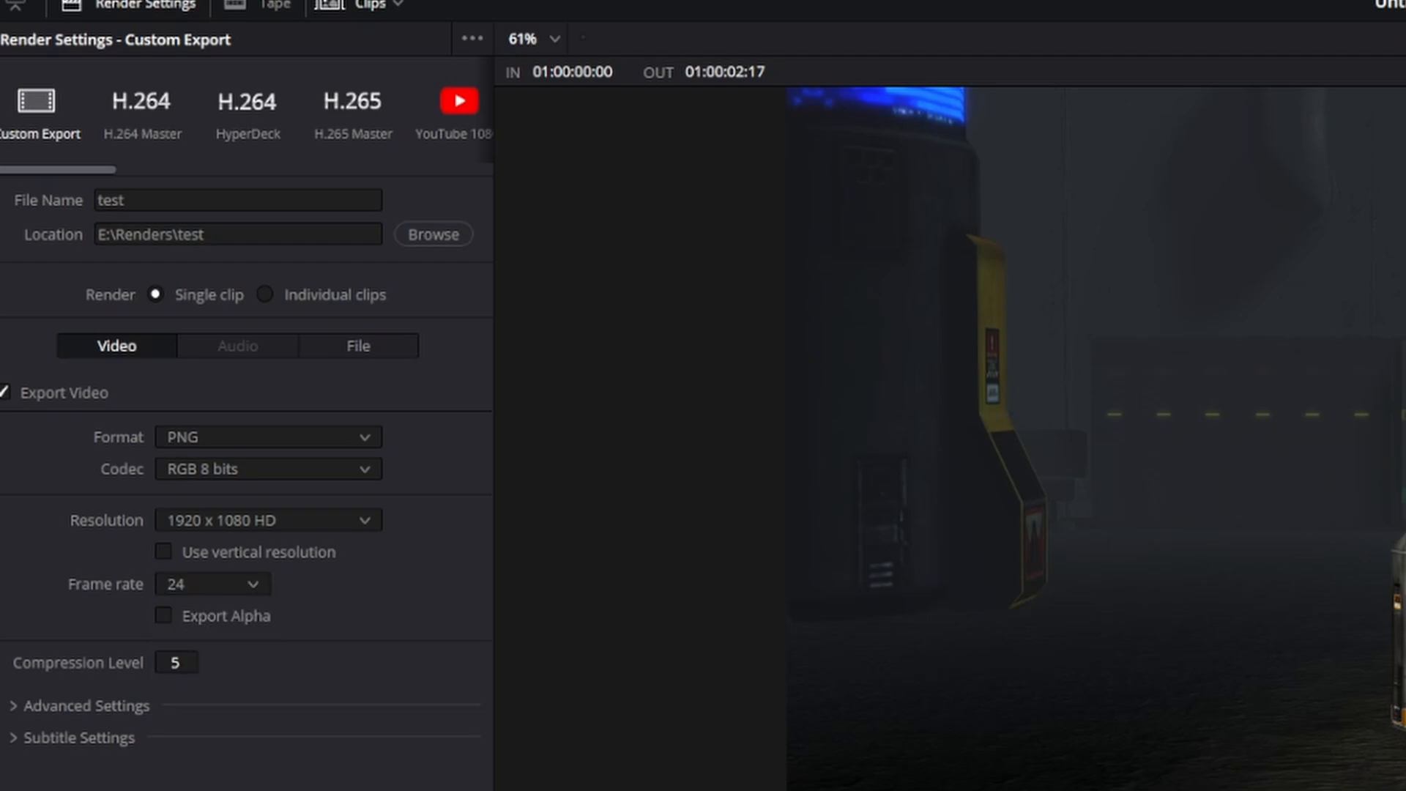
{"action": "left_click", "coordinate": [268, 521]}
{"action": "left_click", "coordinate": [268, 521]}
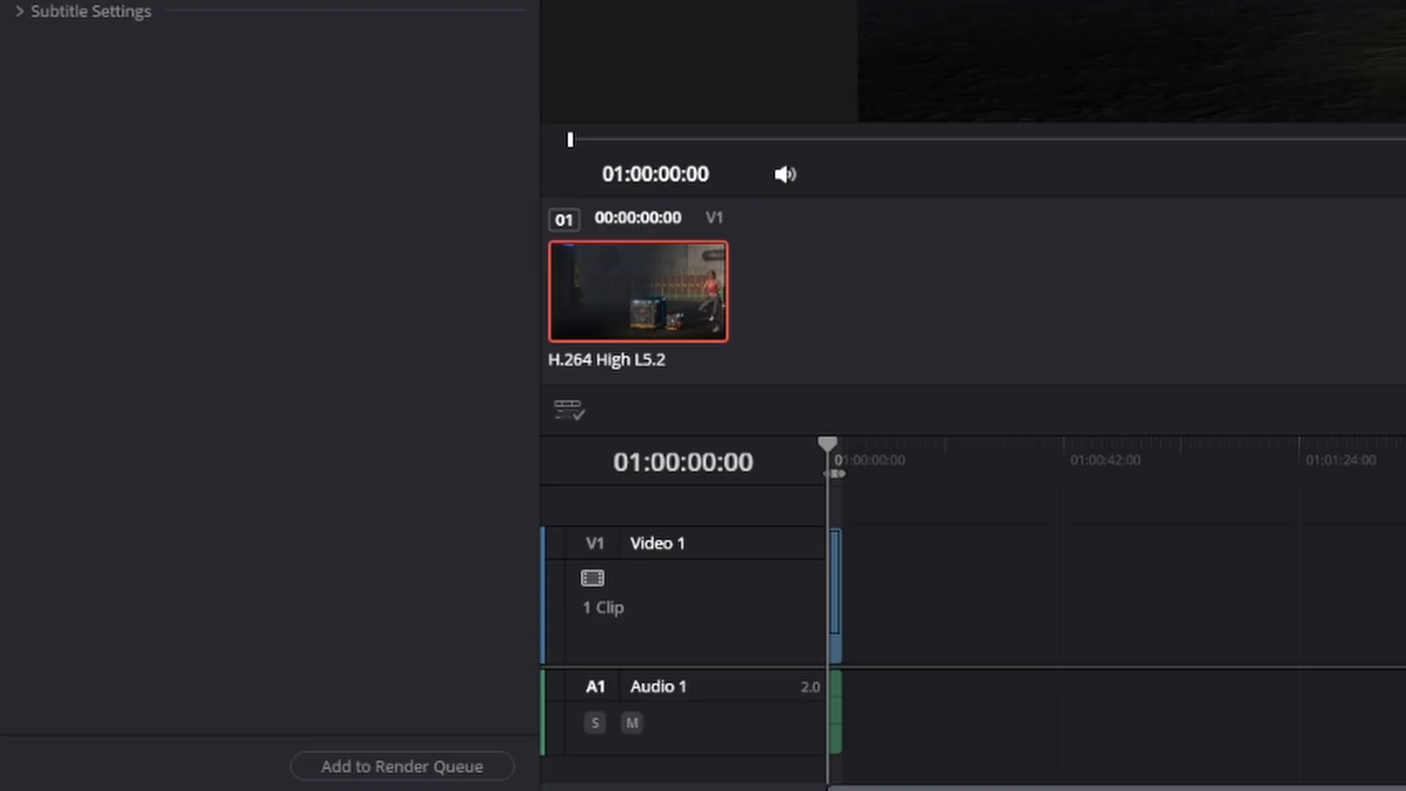
Add the Timeline 2 PNG export to the render queue and render the job
{"action": "left_click", "coordinate": [402, 765]}
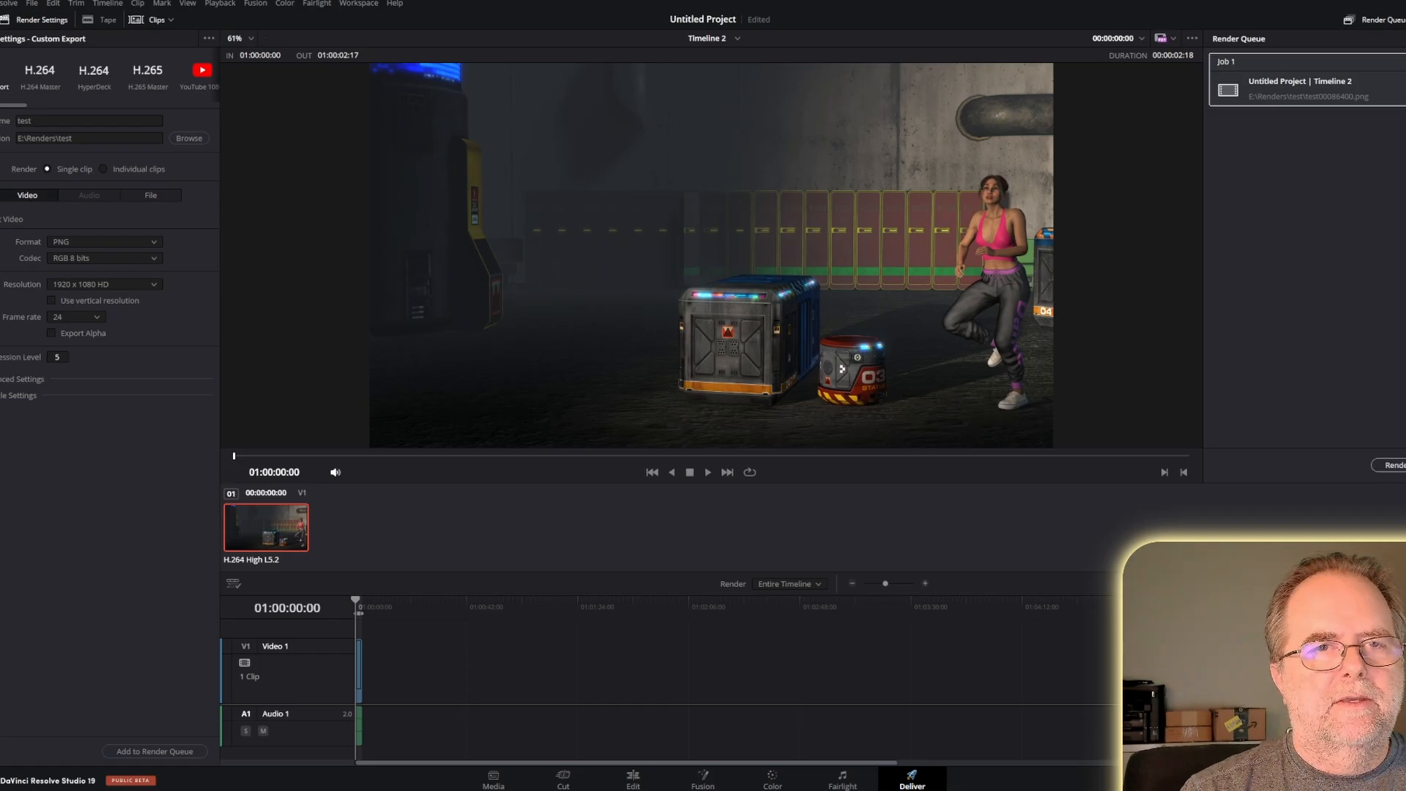
{"action": "left_click", "coordinate": [1394, 465]}
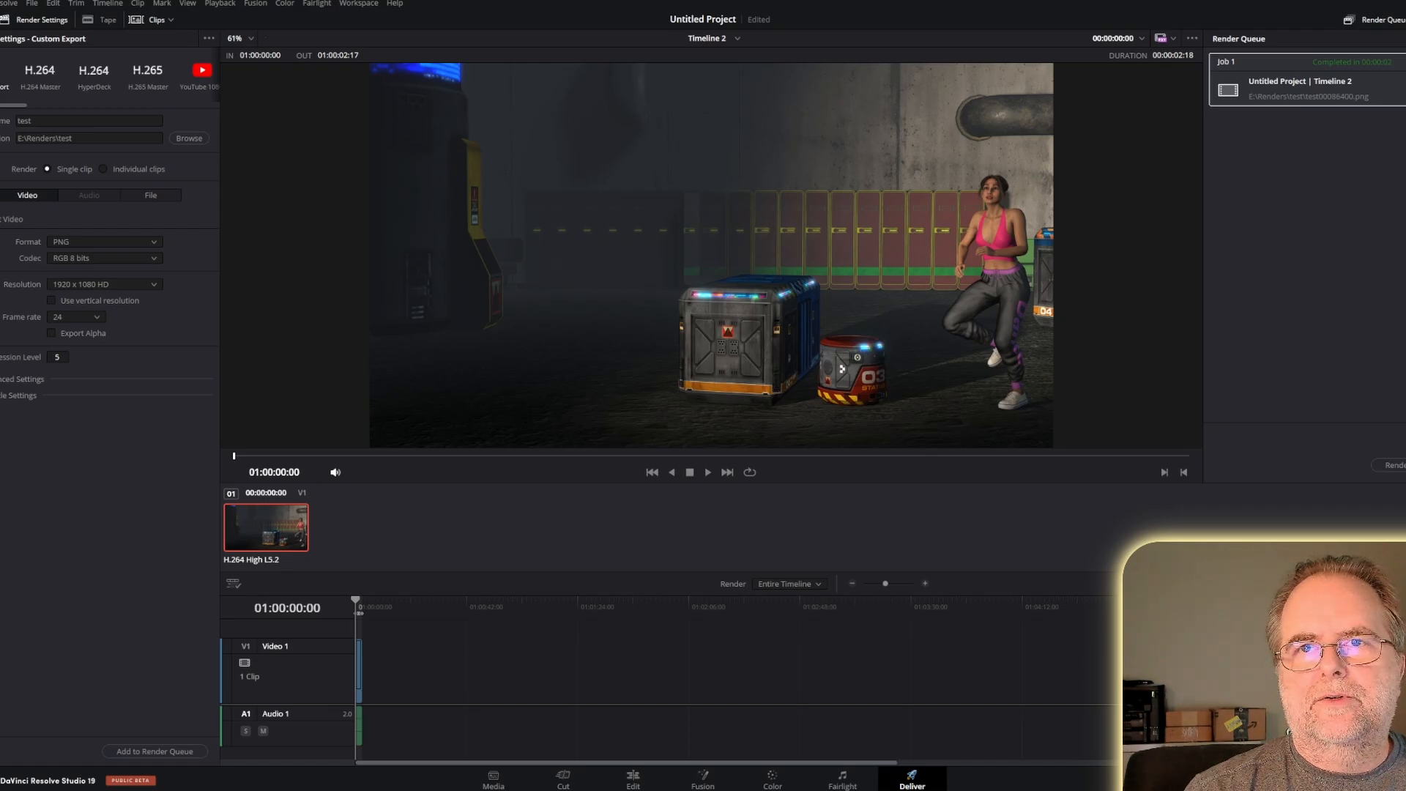
Bring up the E:\Renders\test folder in File Explorer and inspect frame test00086434.png in PaintShop Pro, closing it without changes
{"action": "left_click_drag", "start_coordinate": [1405, 47], "coordinate": [823, 46]}
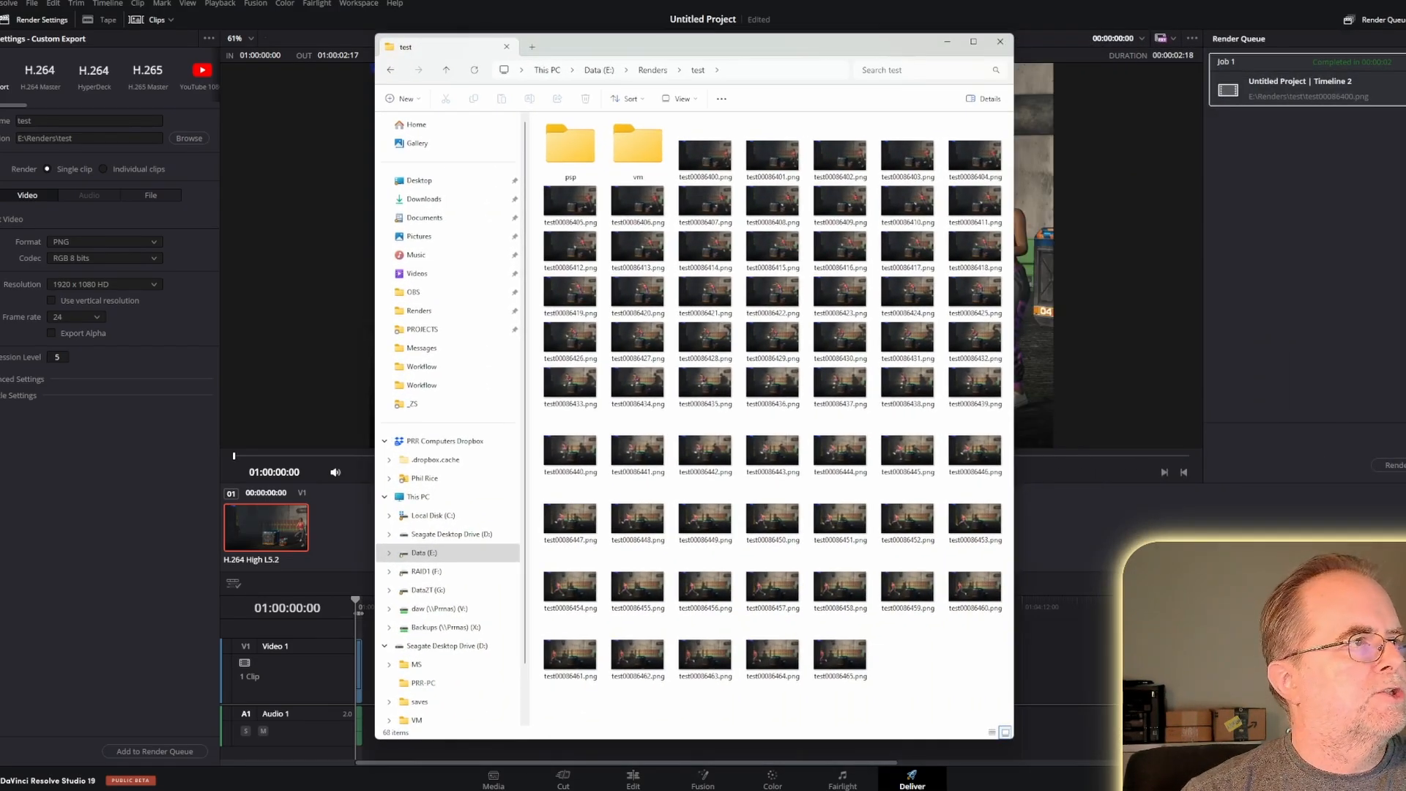
{"action": "left_click_drag", "start_coordinate": [1013, 301], "coordinate": [1069, 301]}
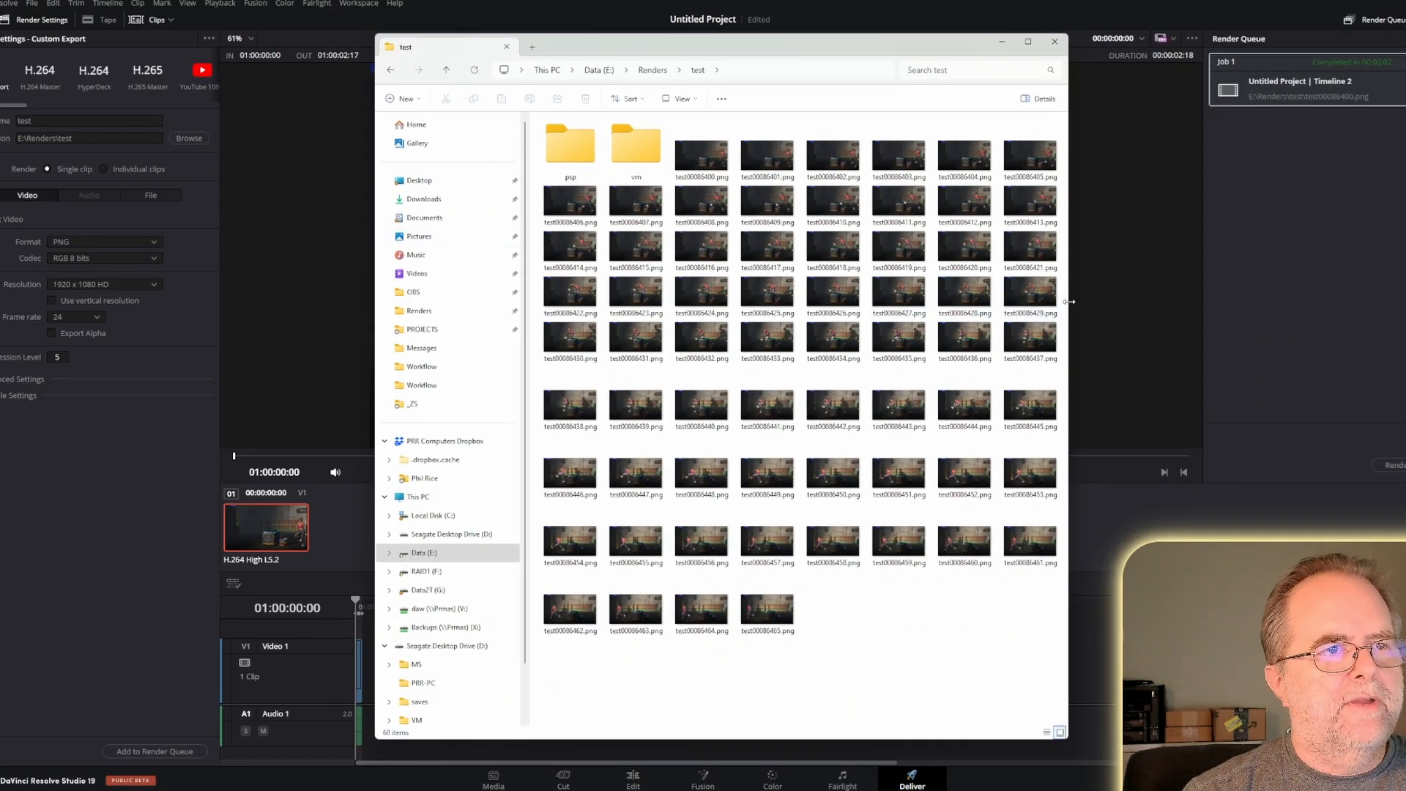
{"action": "left_click", "coordinate": [701, 155]}
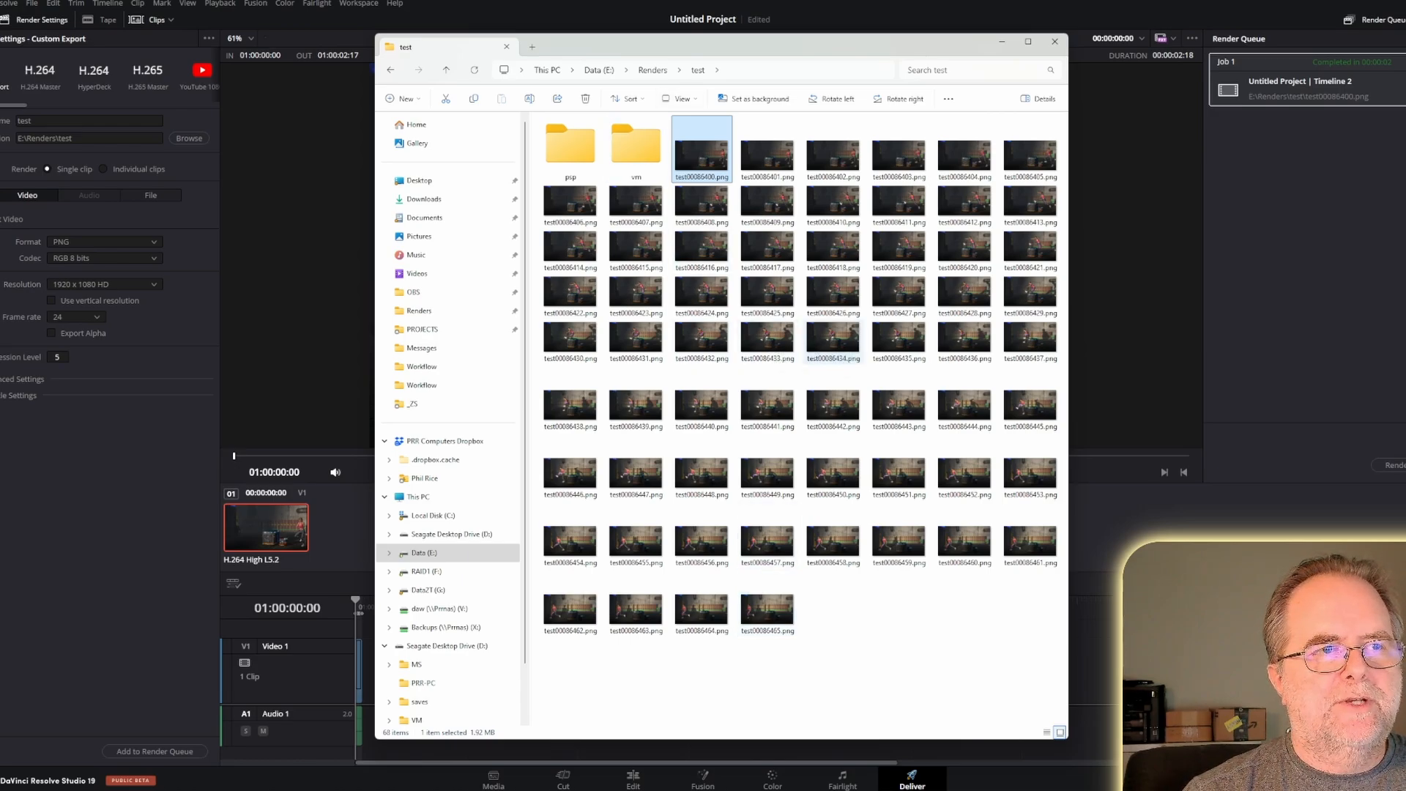
{"action": "left_click", "coordinate": [833, 341]}
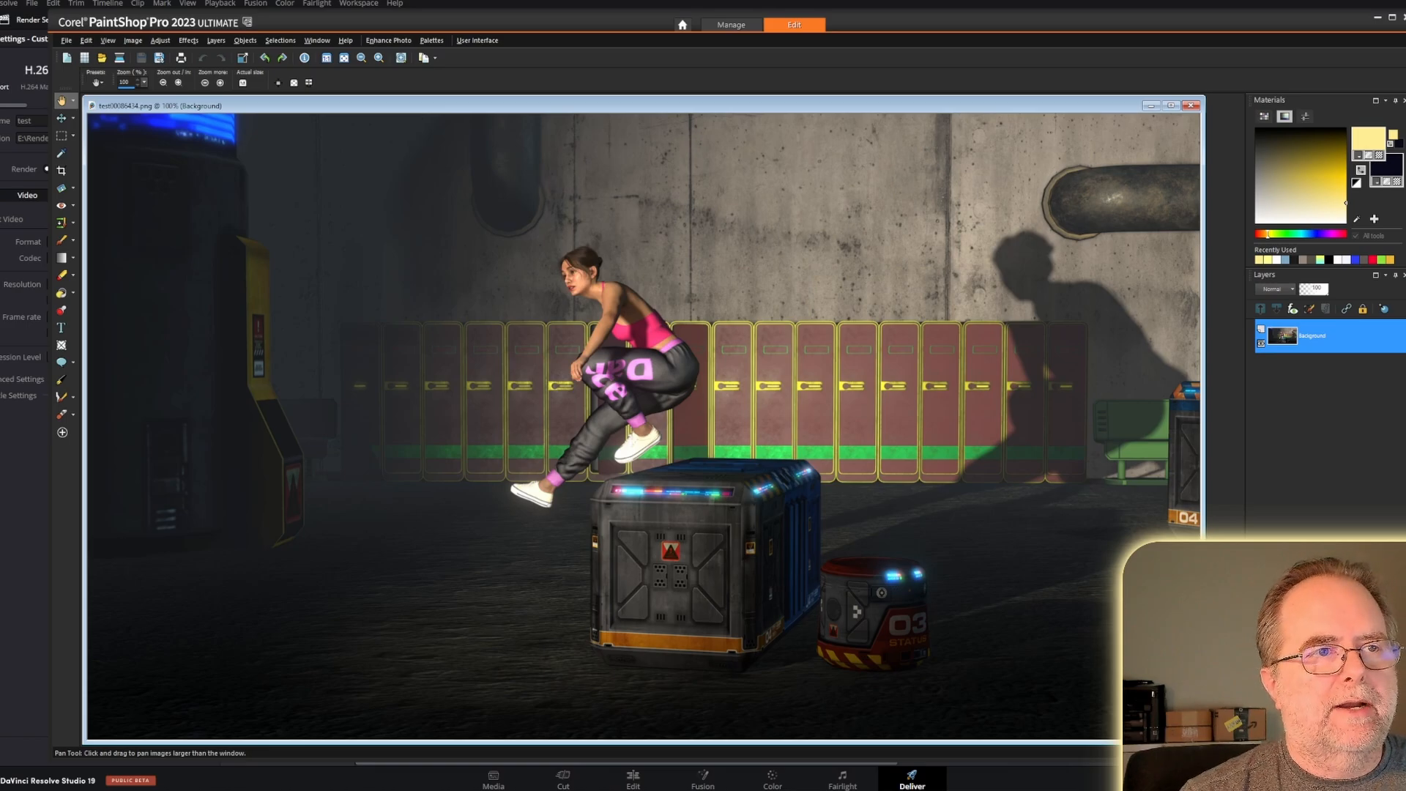
{"action": "left_click", "coordinate": [1191, 105]}
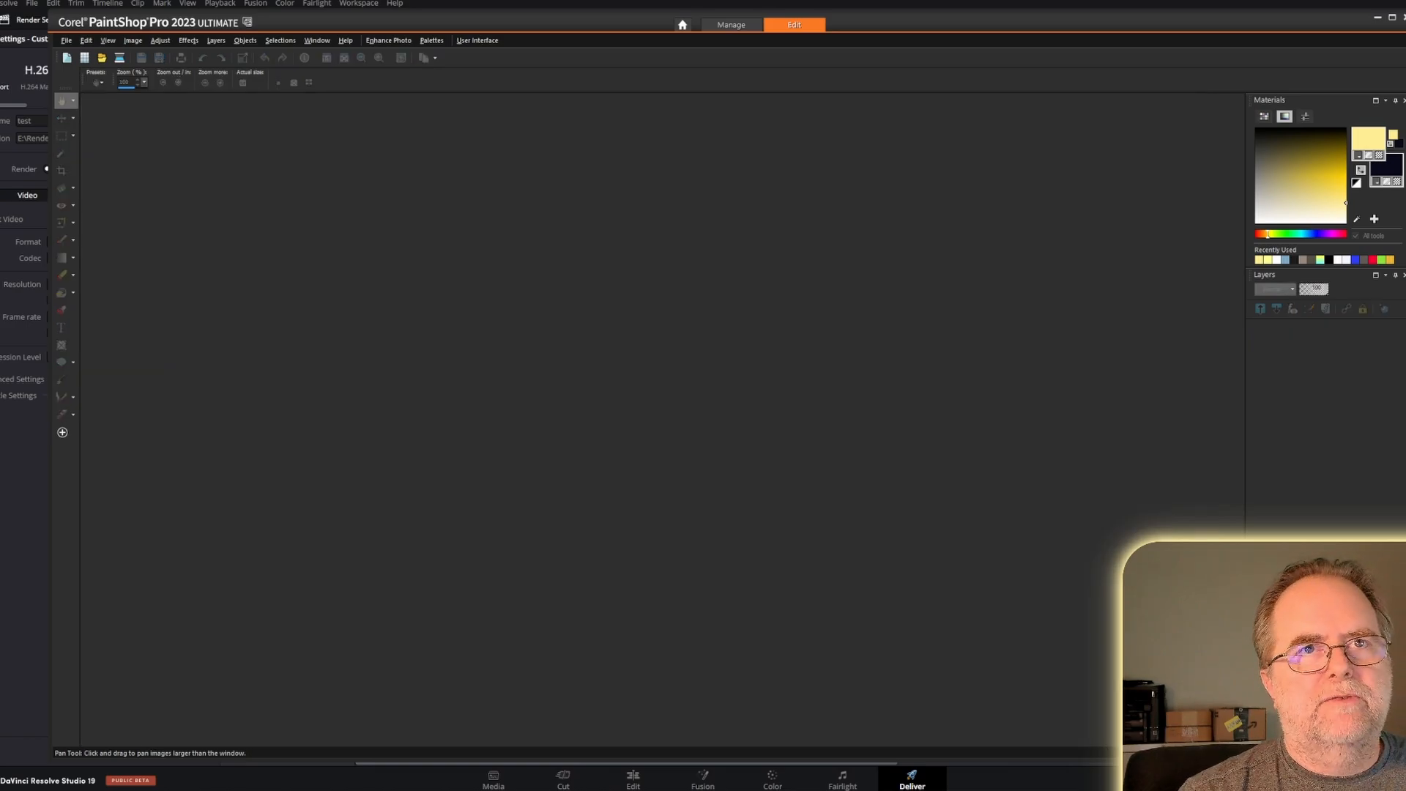
{"action": "left_click", "coordinate": [1403, 18]}
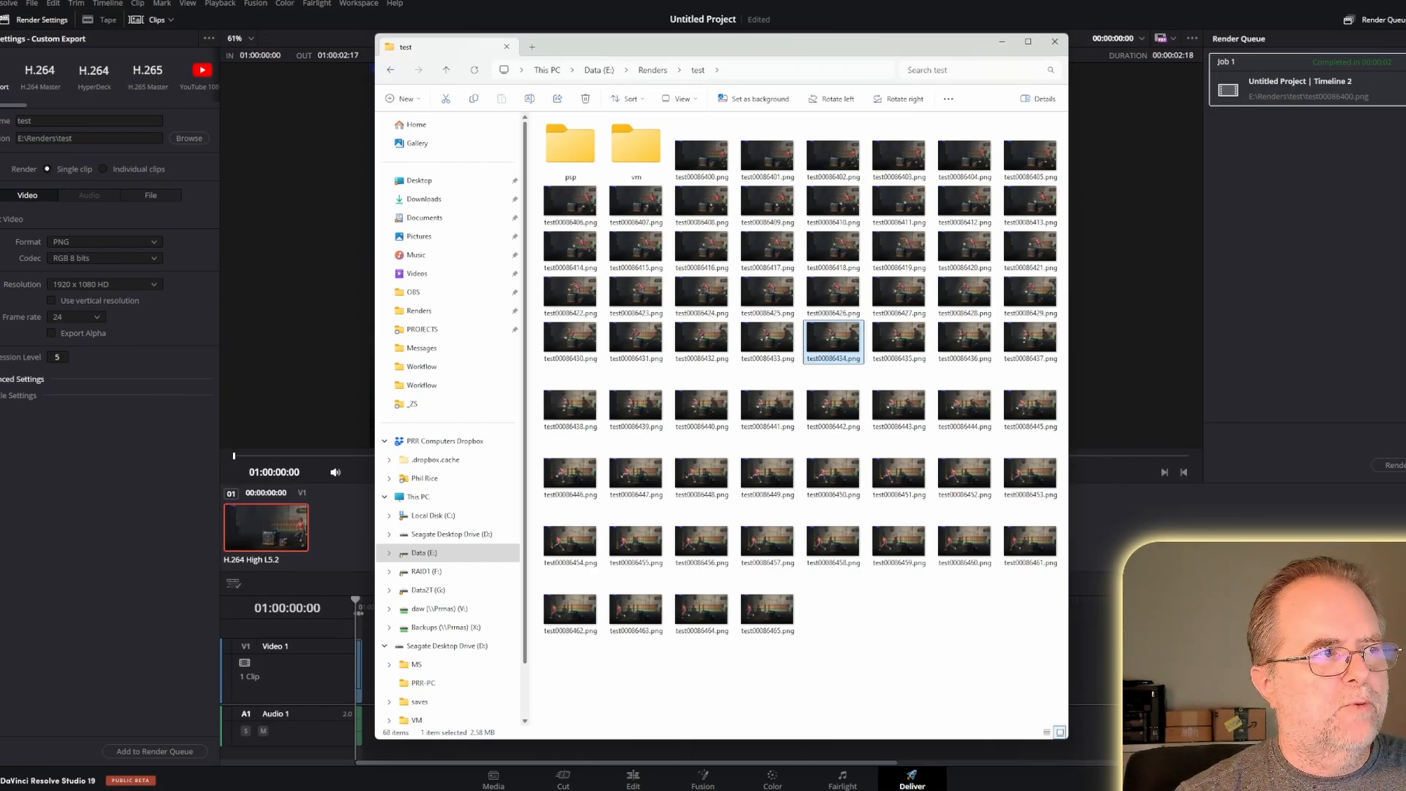
Check the advanced render settings in DaVinci Resolve without changing them, and return to the test folder in File Explorer
{"action": "left_click", "coordinate": [22, 379]}
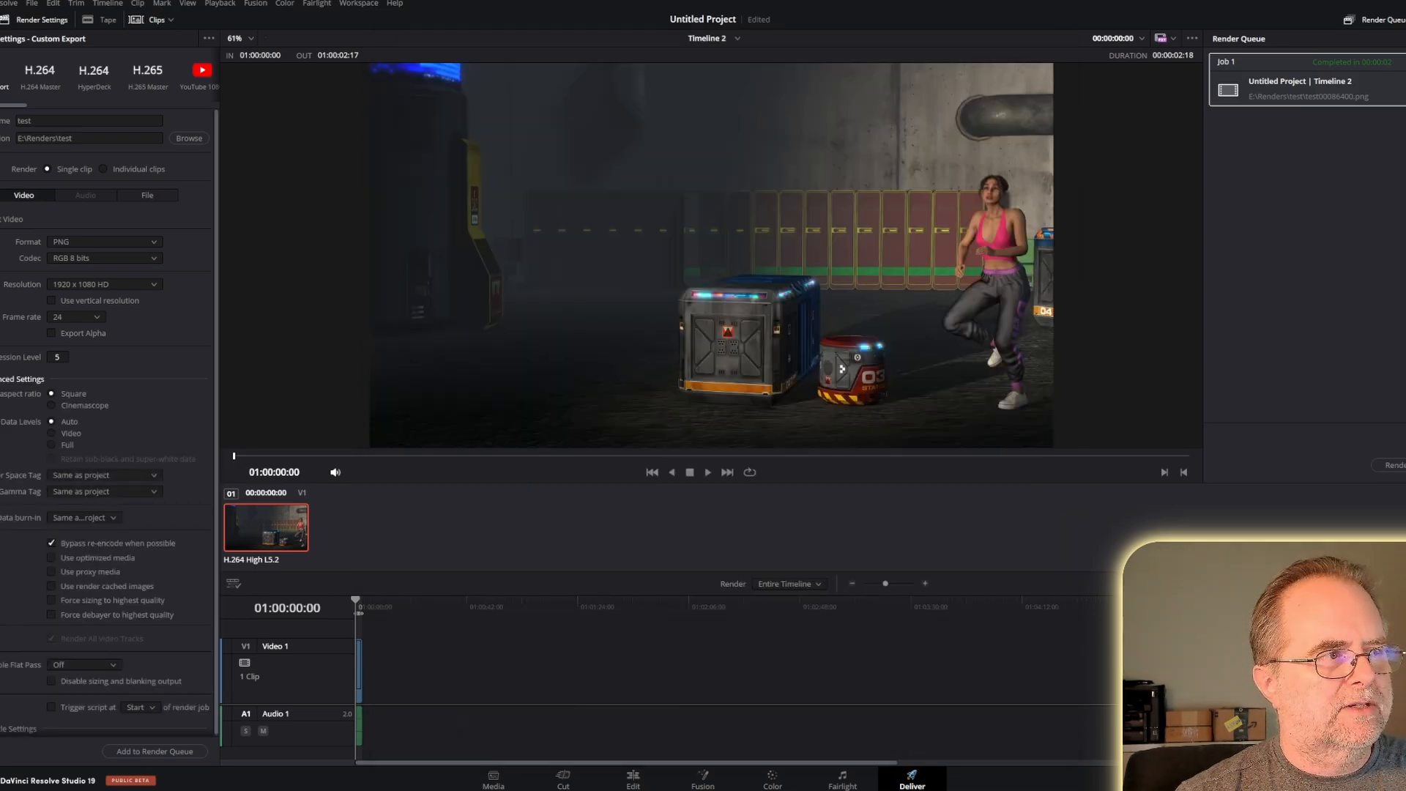
{"action": "left_click", "coordinate": [22, 379]}
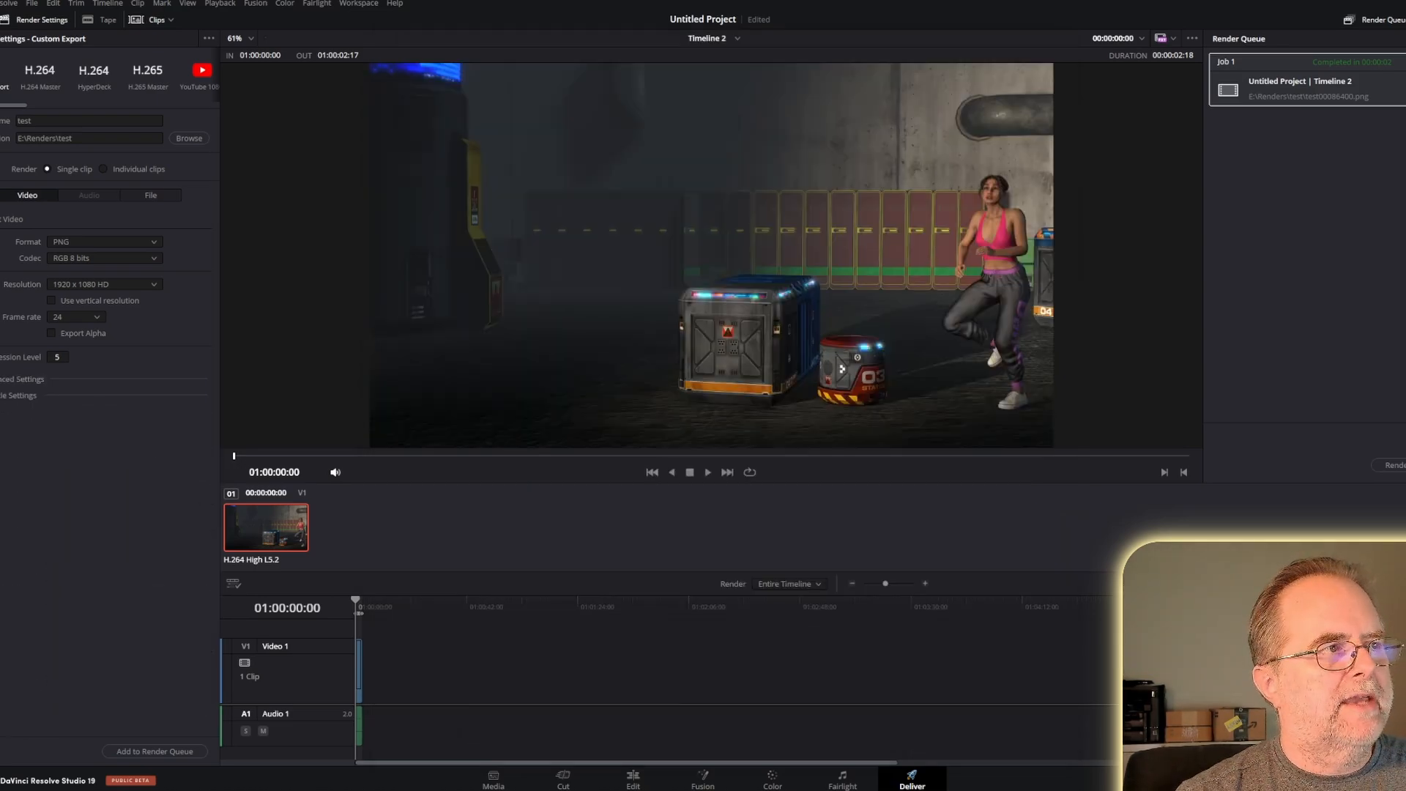
{"action": "key", "text": "alt+Tab"}
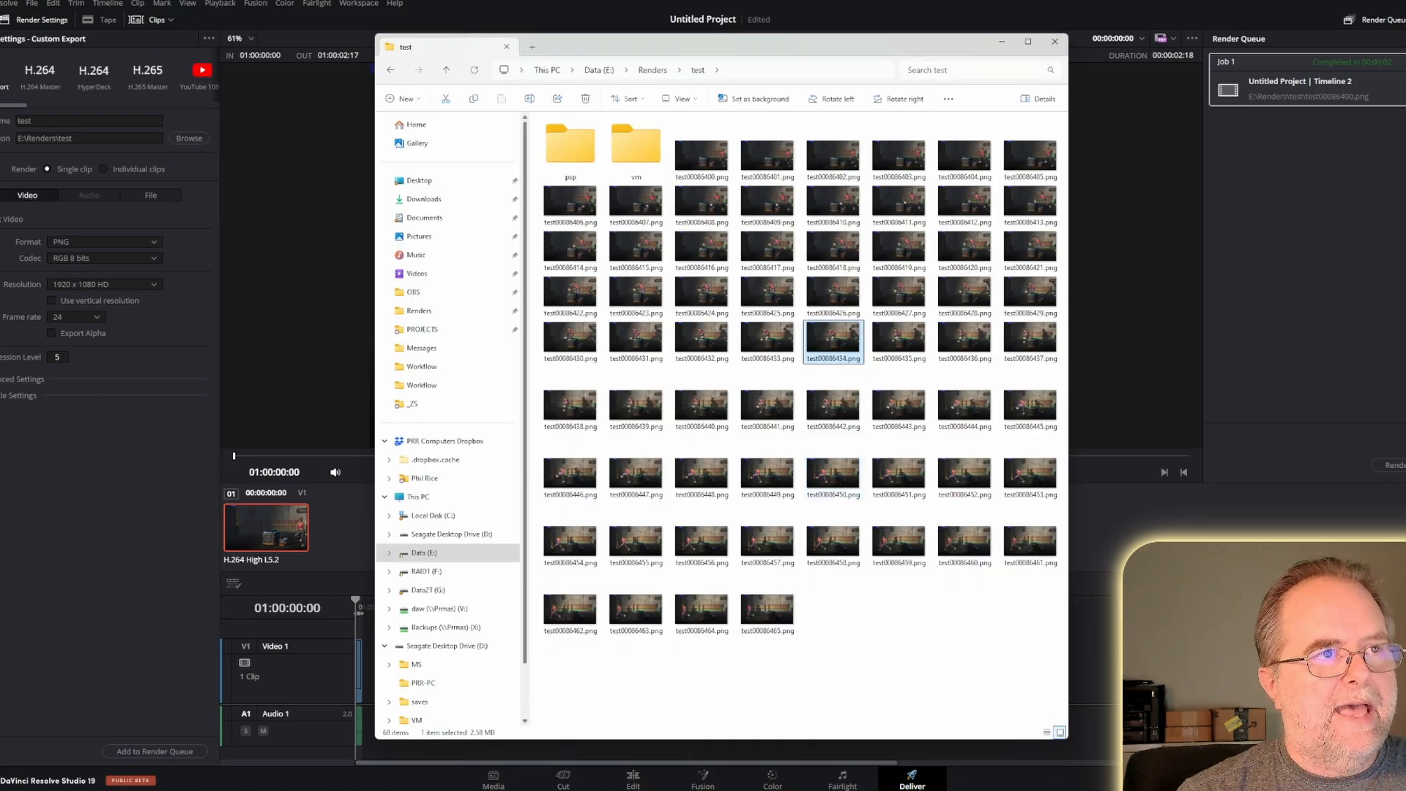
Examine the rendered PNG sequence from test00086400.png to test00086465.png by selecting the full range and individual frames
{"action": "left_click", "coordinate": [701, 157]}
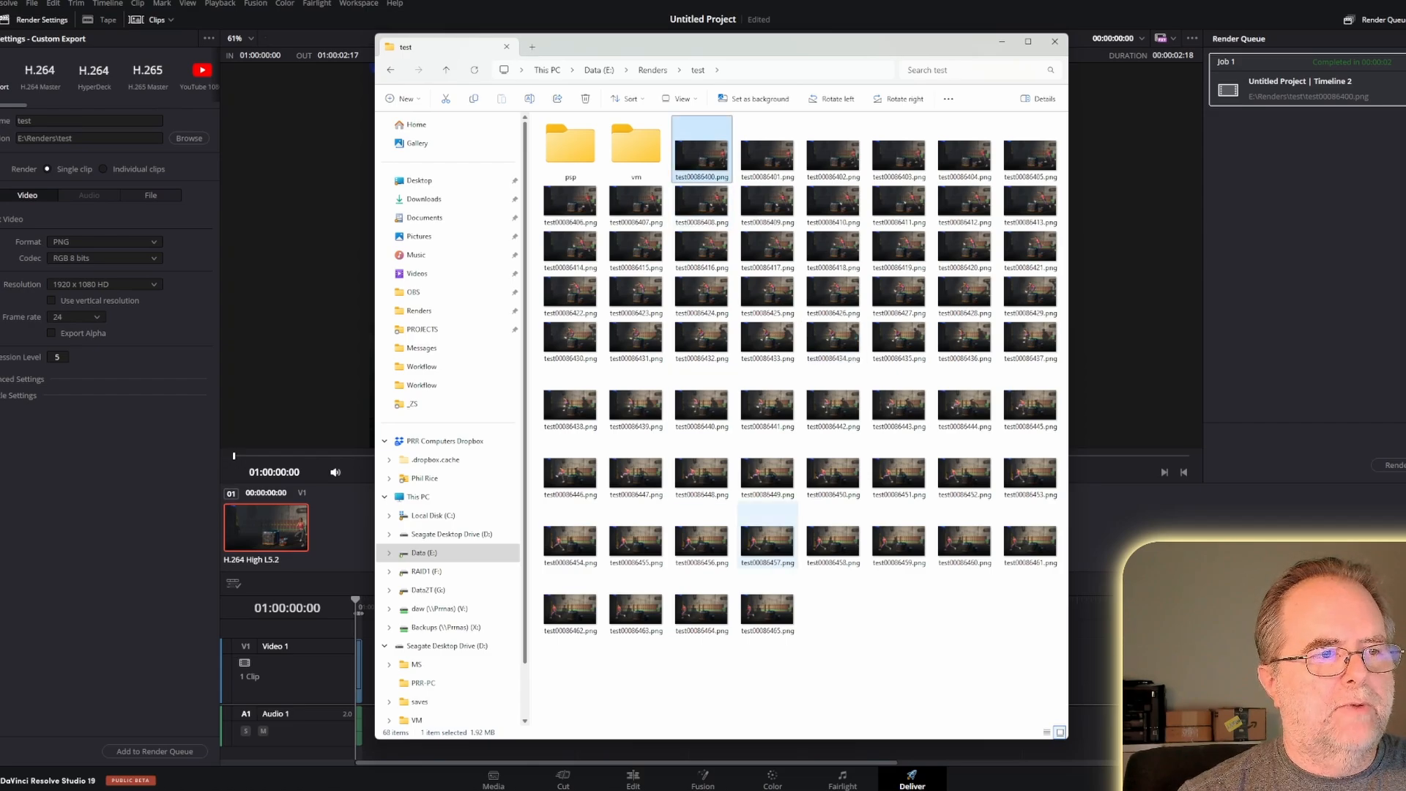
{"action": "left_click", "coordinate": [768, 605]}
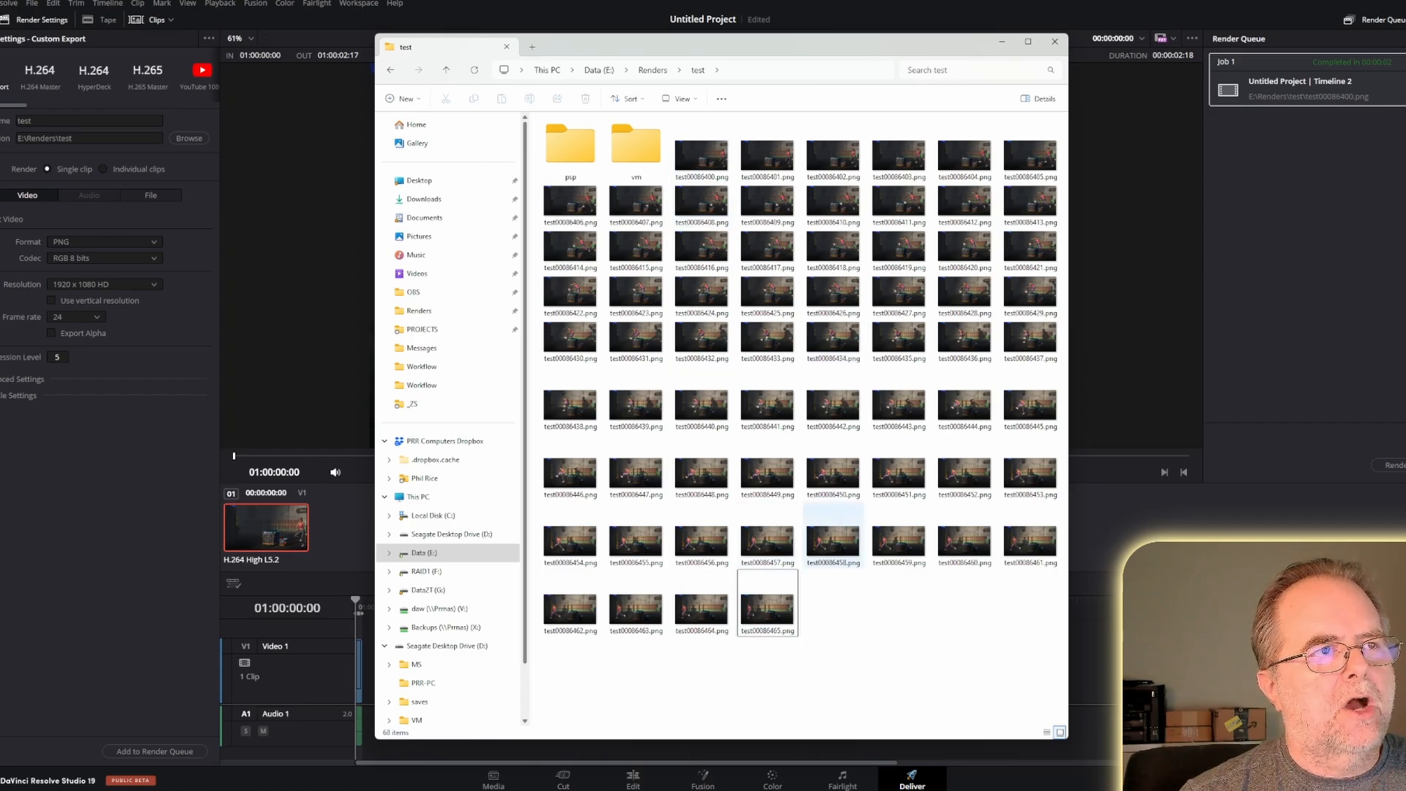
{"action": "mouse_move", "coordinate": [702, 156]}
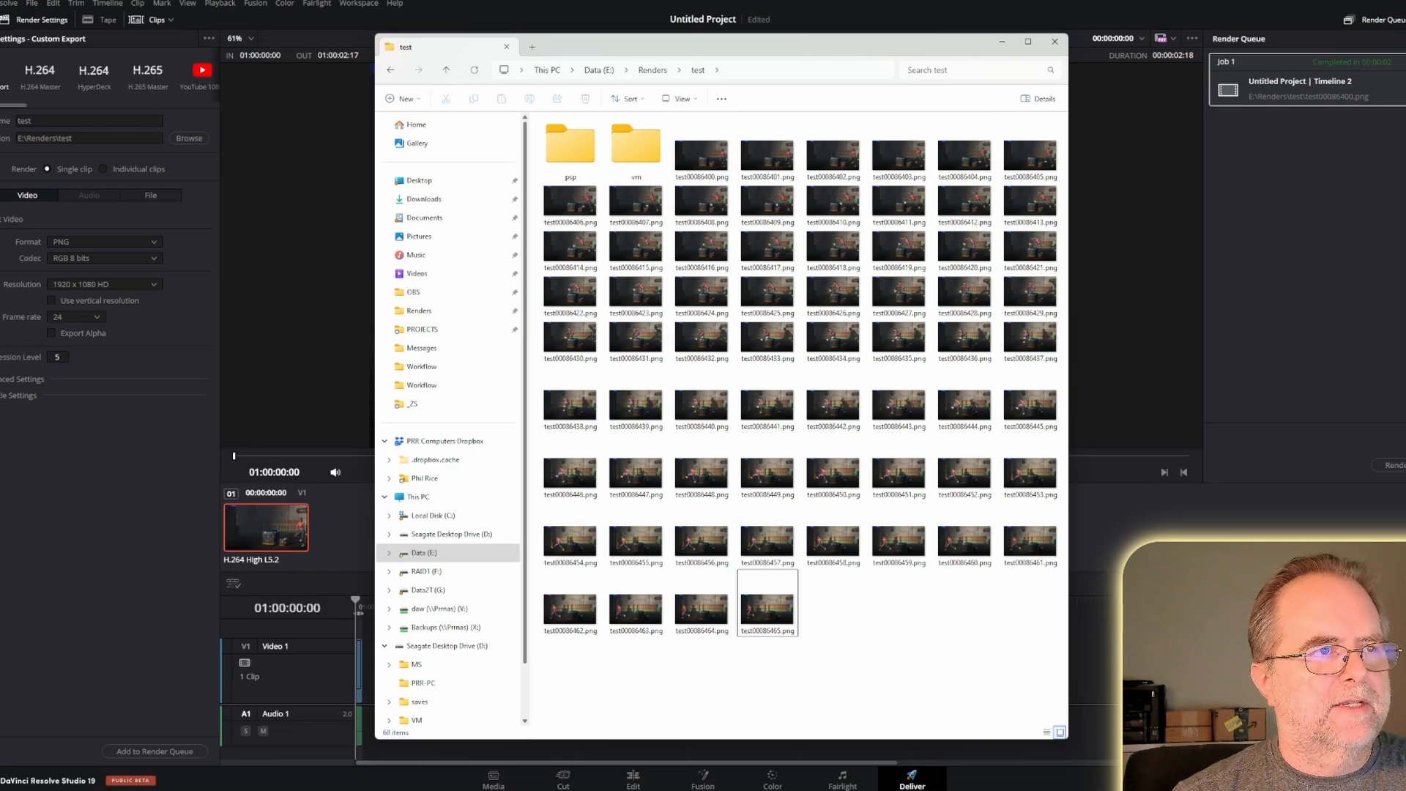
{"action": "left_click", "coordinate": [701, 155]}
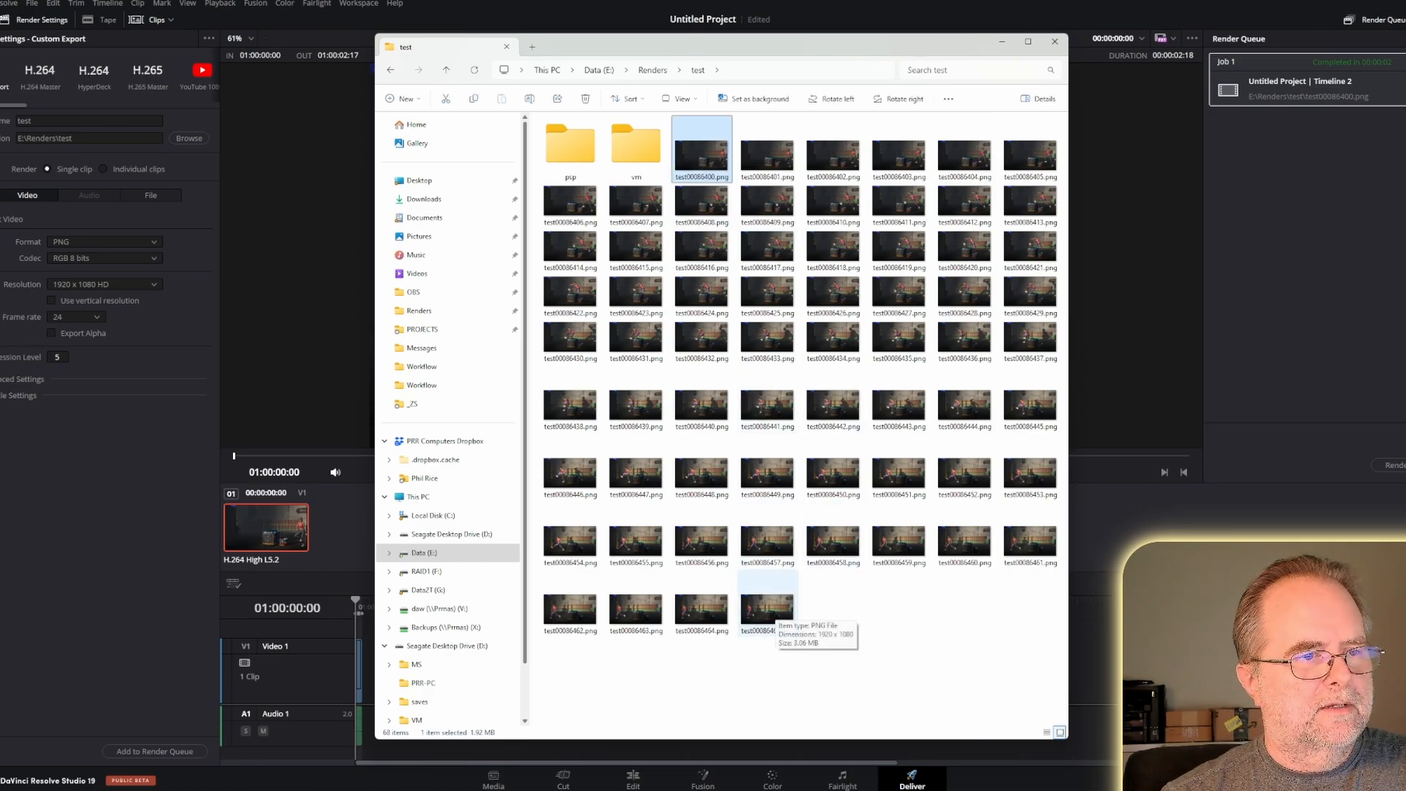
{"action": "left_click", "coordinate": [766, 609], "text": "shift"}
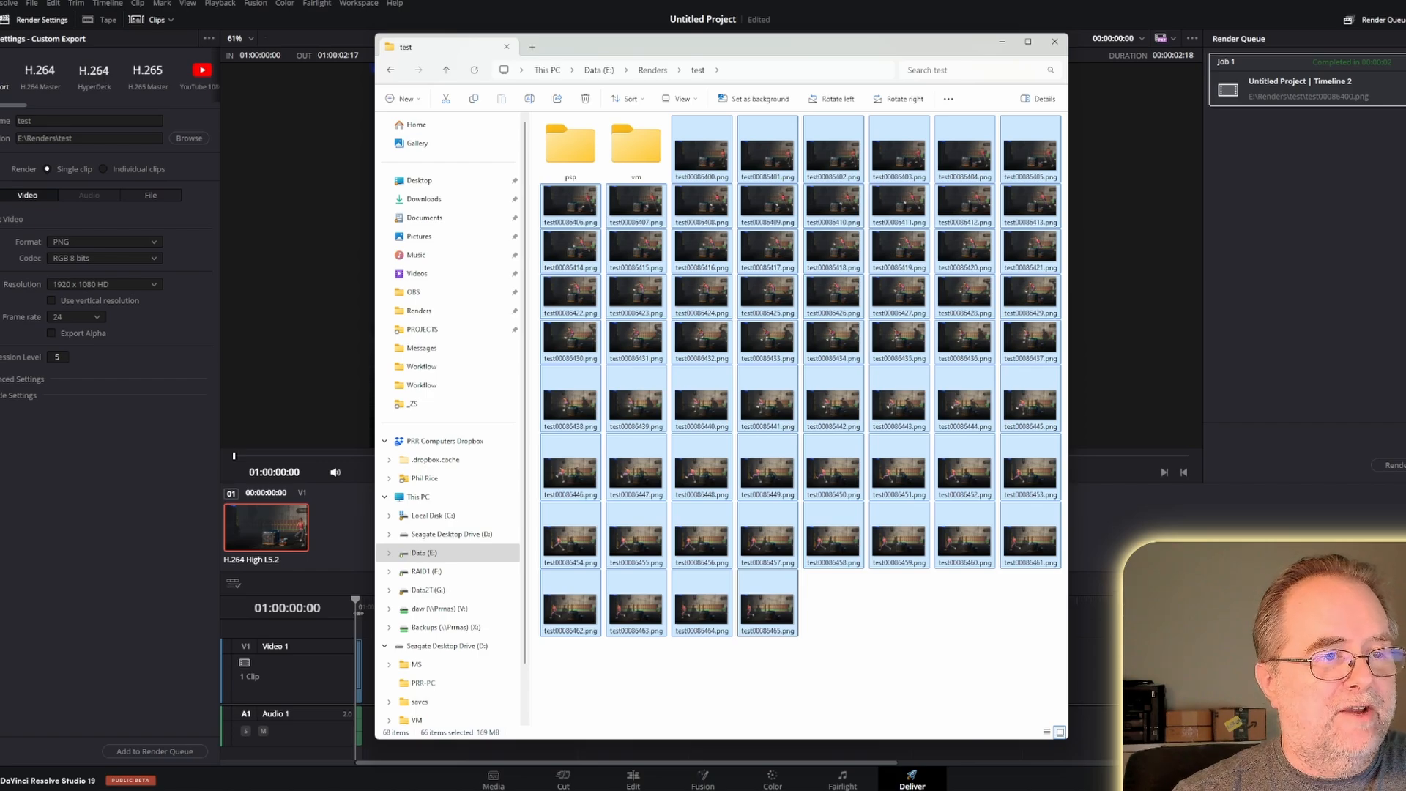
{"action": "left_click", "coordinate": [767, 604]}
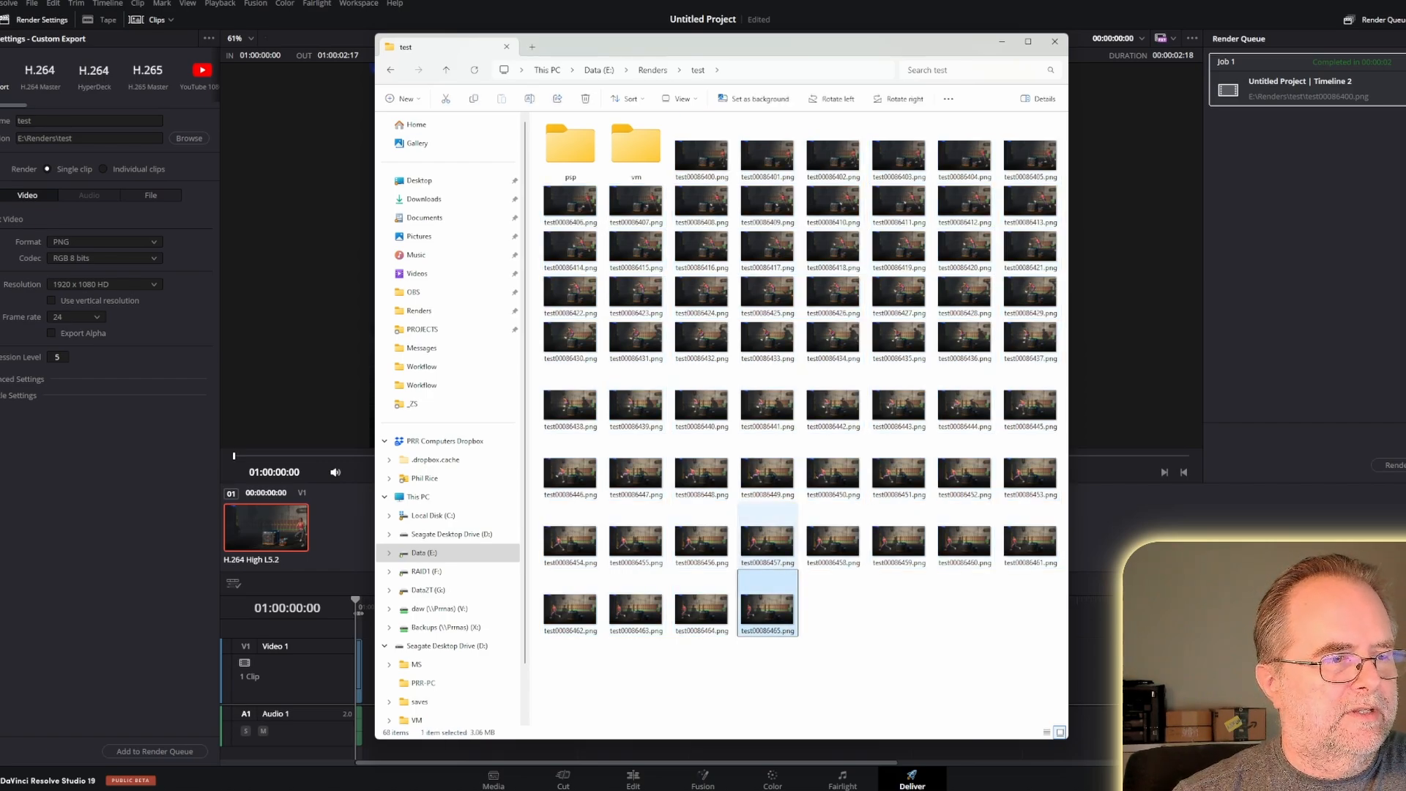
{"action": "left_click", "coordinate": [702, 340]}
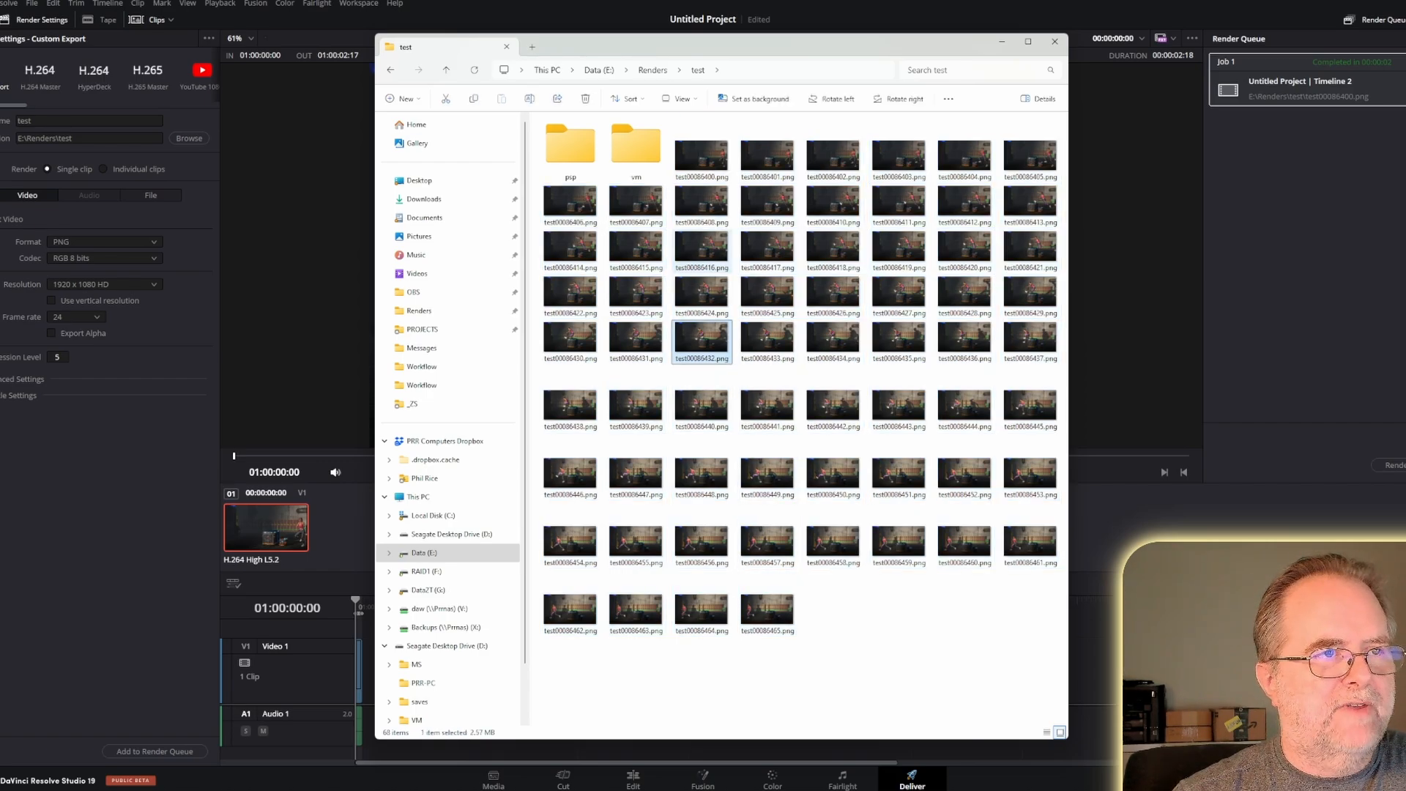
Compare the first rendered frame, test00086400.png, with frames test00086449.png and test00086450.png by selecting them individually in the test folder
{"action": "left_click", "coordinate": [701, 156]}
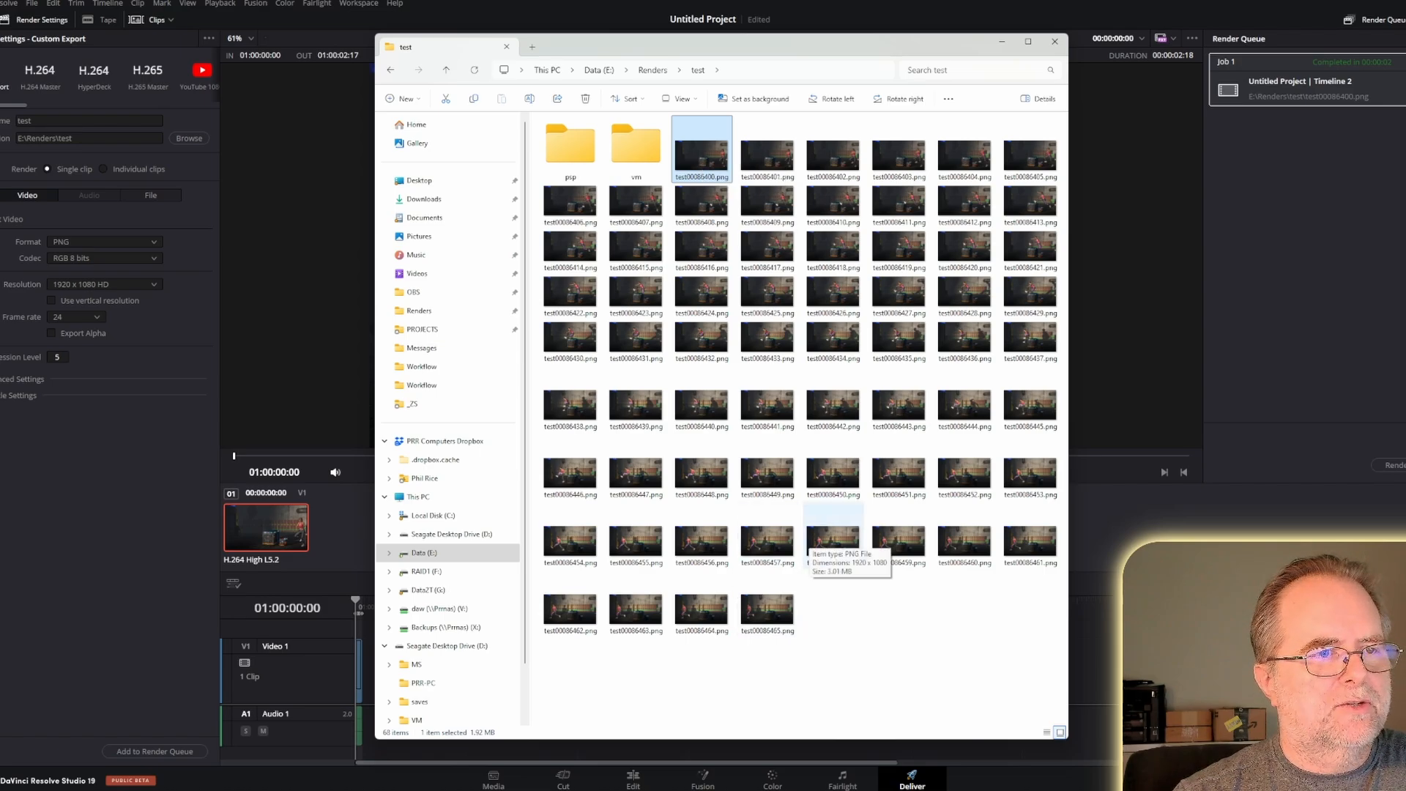
{"action": "left_click", "coordinate": [833, 472]}
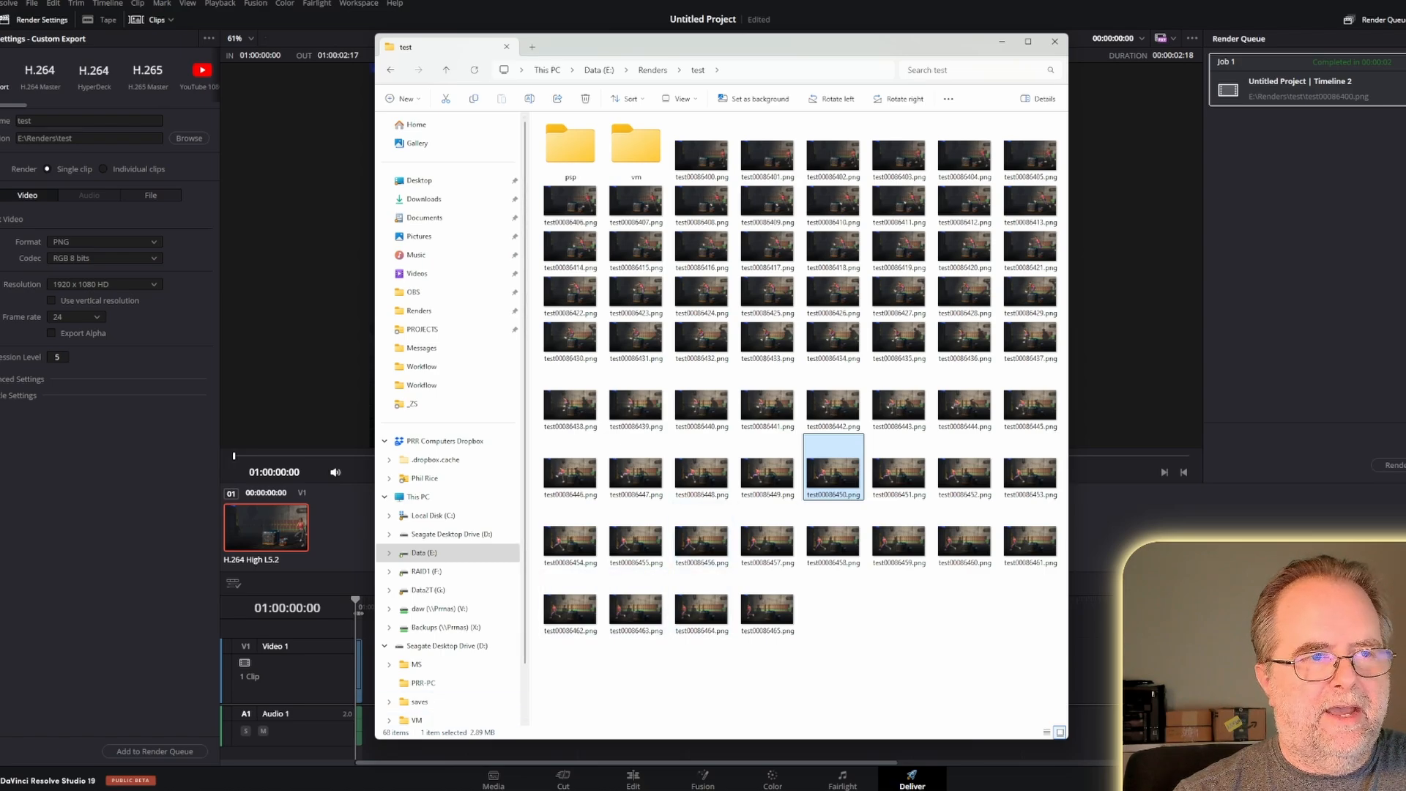
{"action": "left_click", "coordinate": [842, 622]}
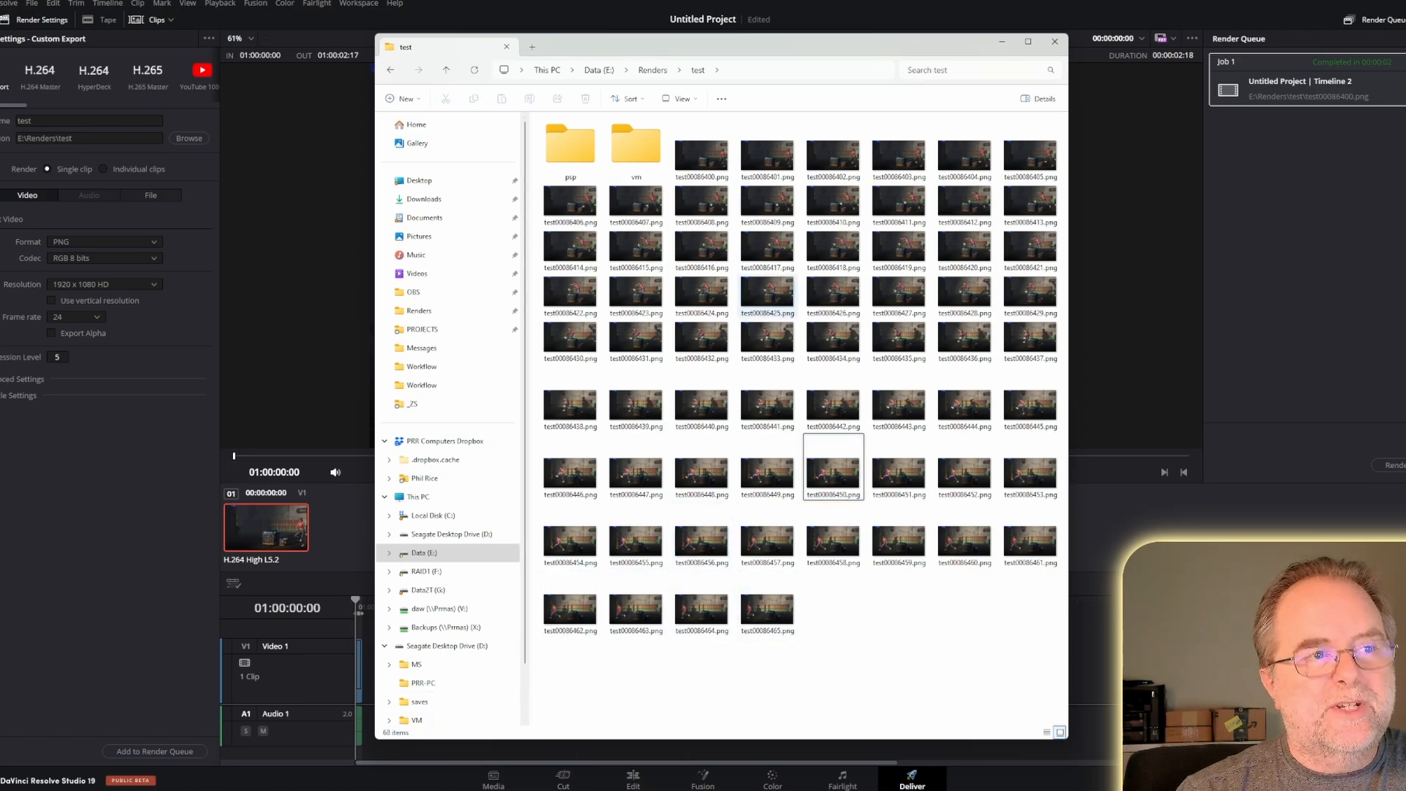
{"action": "left_click", "coordinate": [701, 150]}
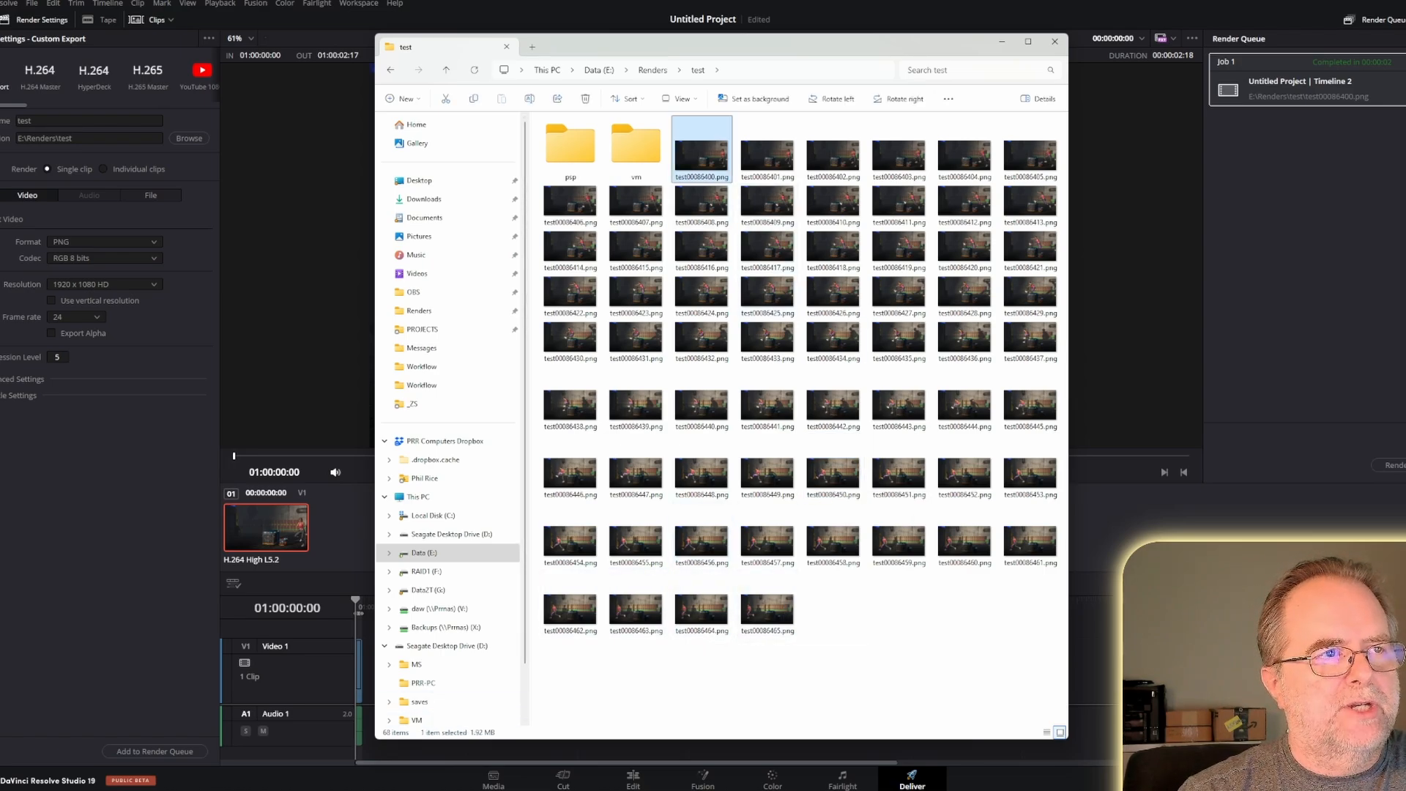
{"action": "left_click", "coordinate": [767, 472]}
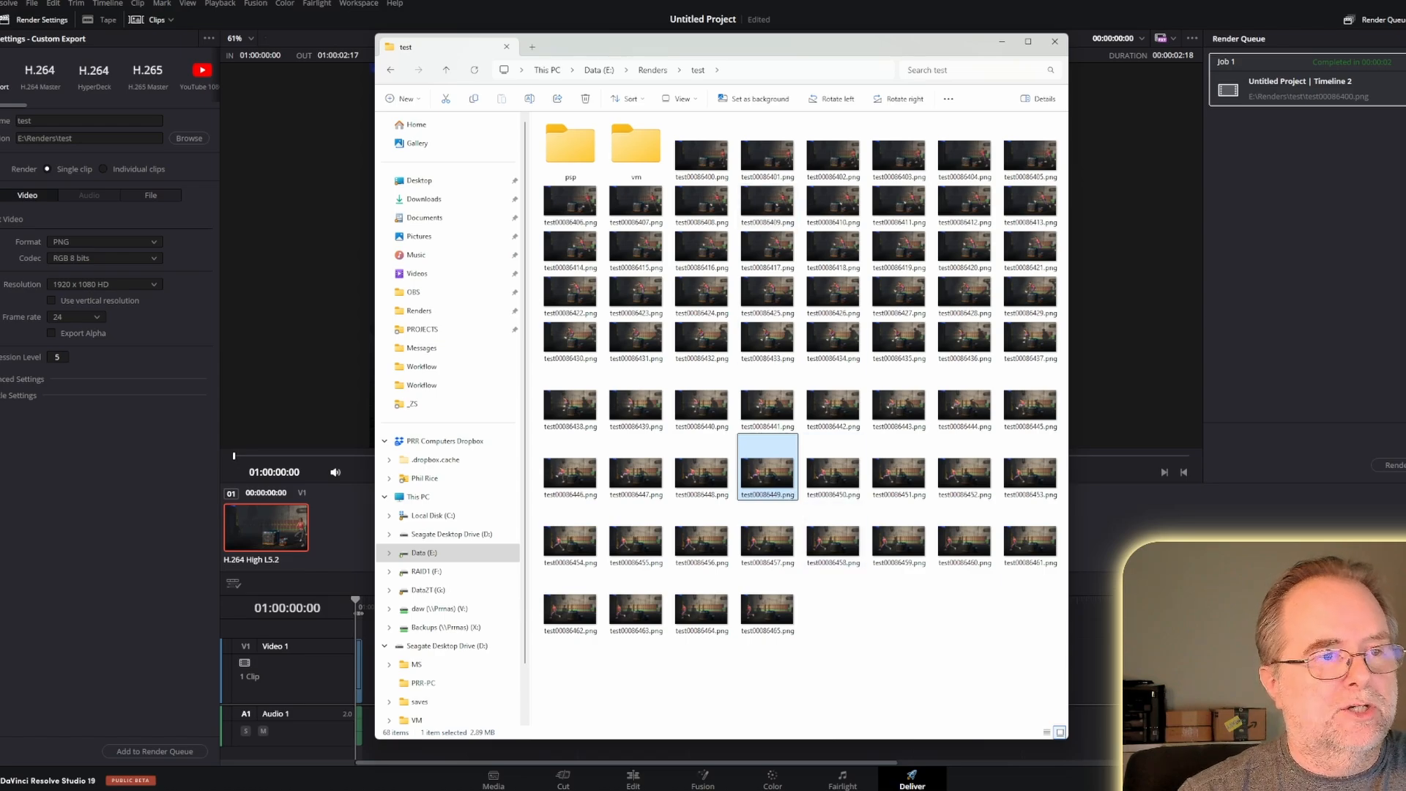
{"action": "left_click", "coordinate": [885, 634]}
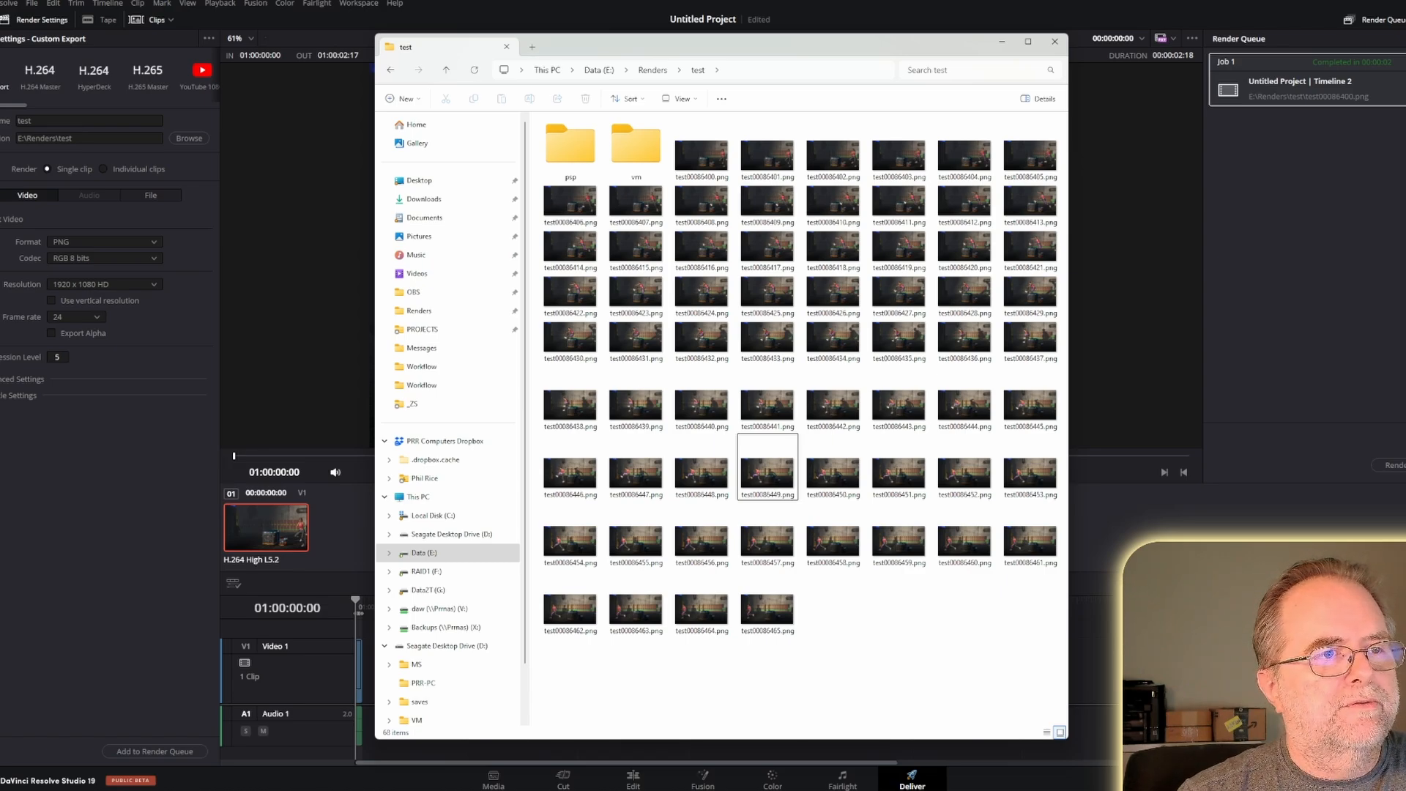
{"action": "left_click", "coordinate": [702, 156]}
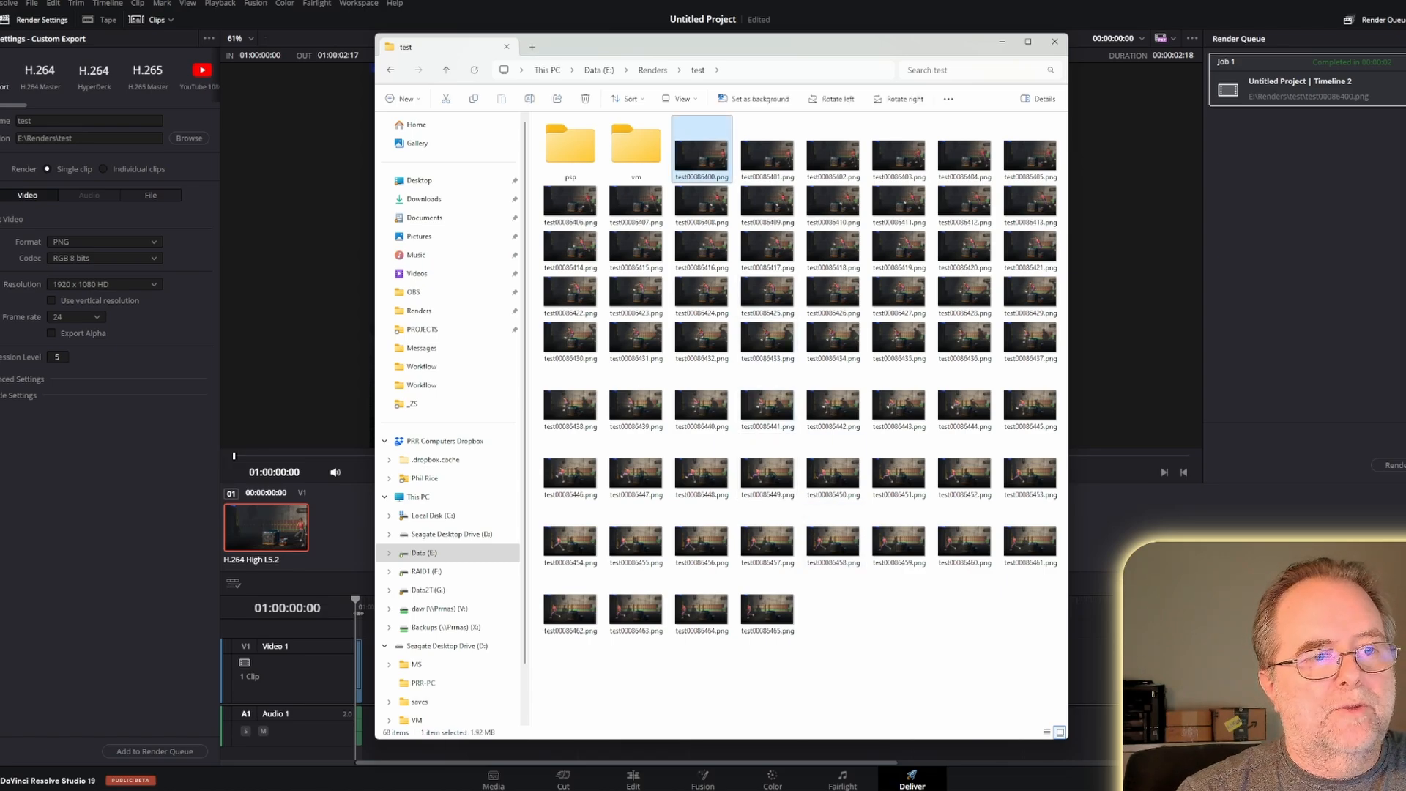
{"action": "left_click", "coordinate": [908, 659]}
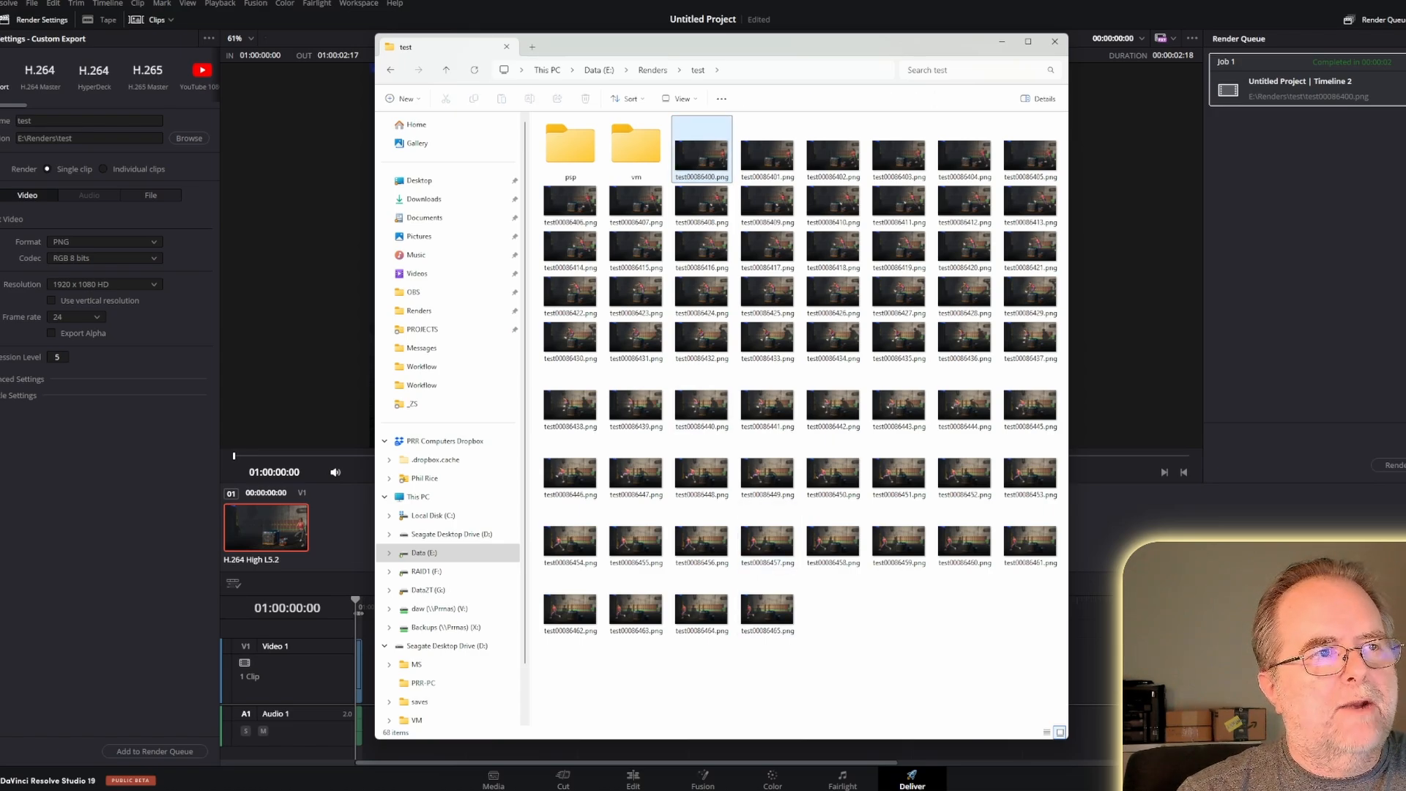
{"action": "left_click", "coordinate": [701, 155]}
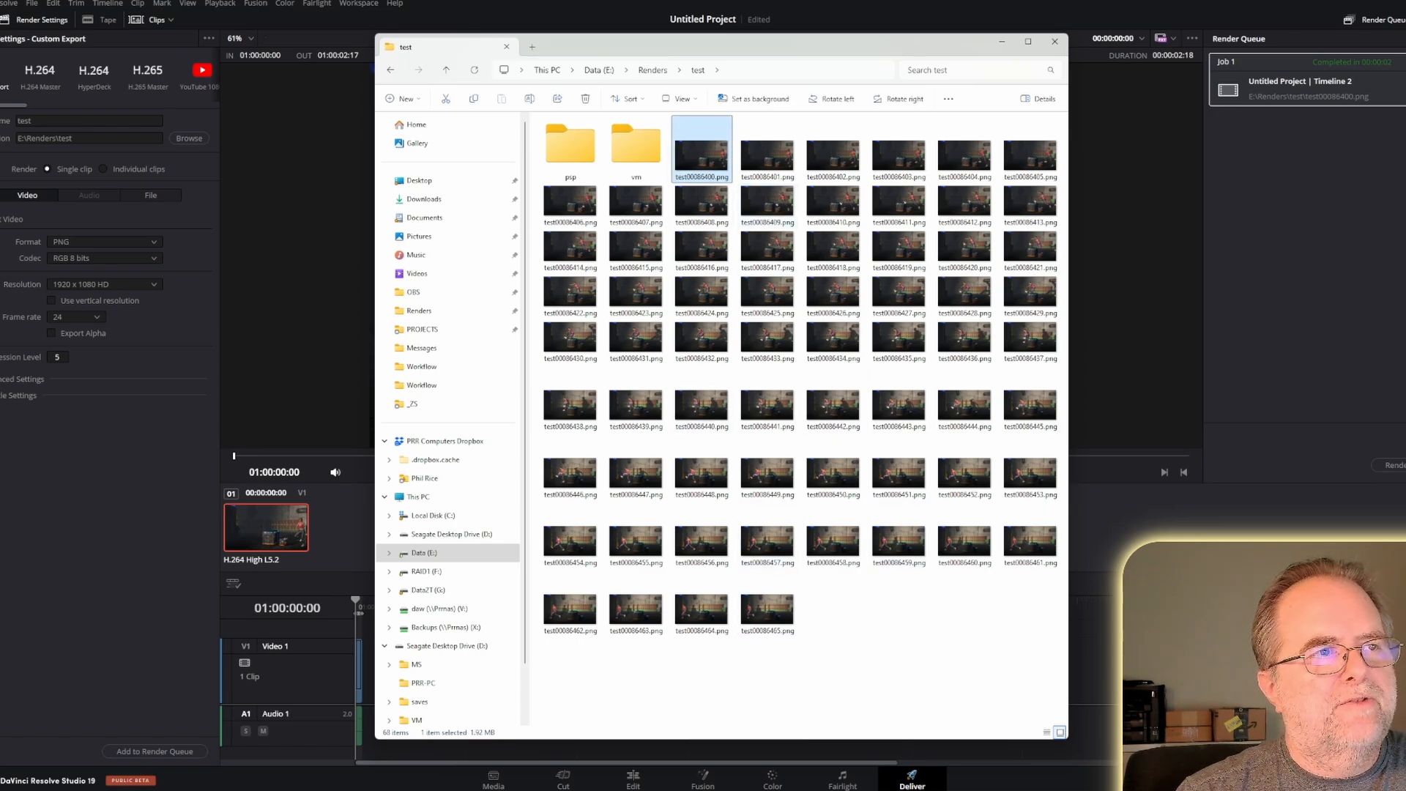